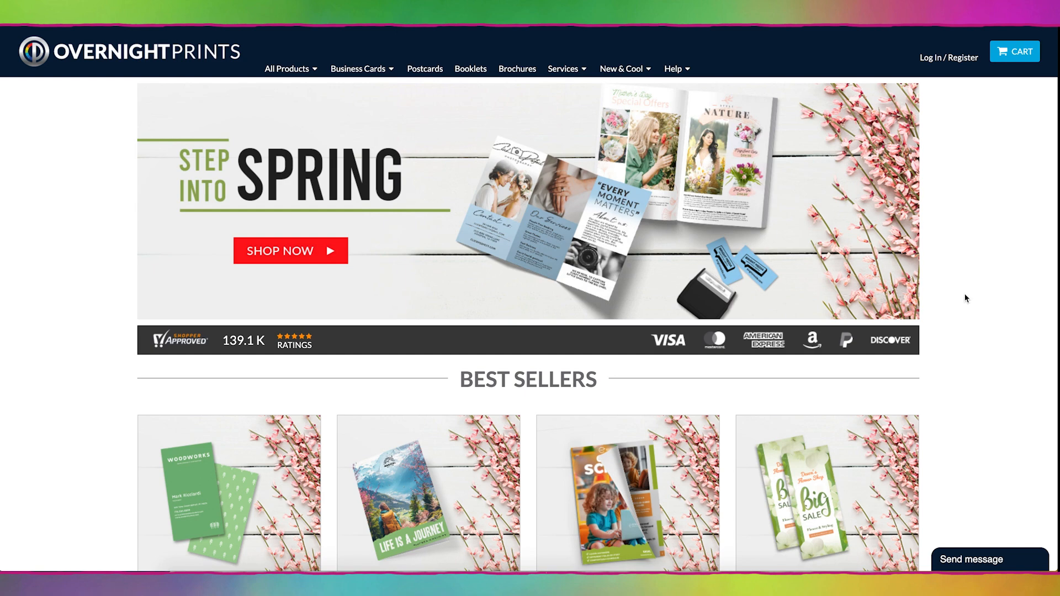
Open the Bookmarks product page and bring up its product pricing options.
{"action": "mouse_move", "coordinate": [319, 74]}
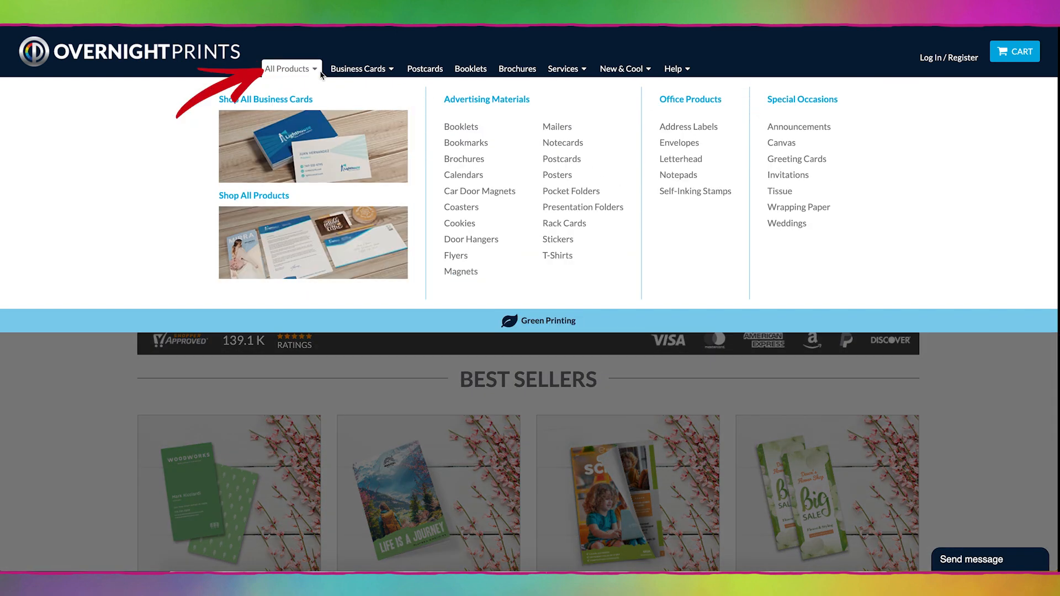
{"action": "left_click", "coordinate": [466, 145]}
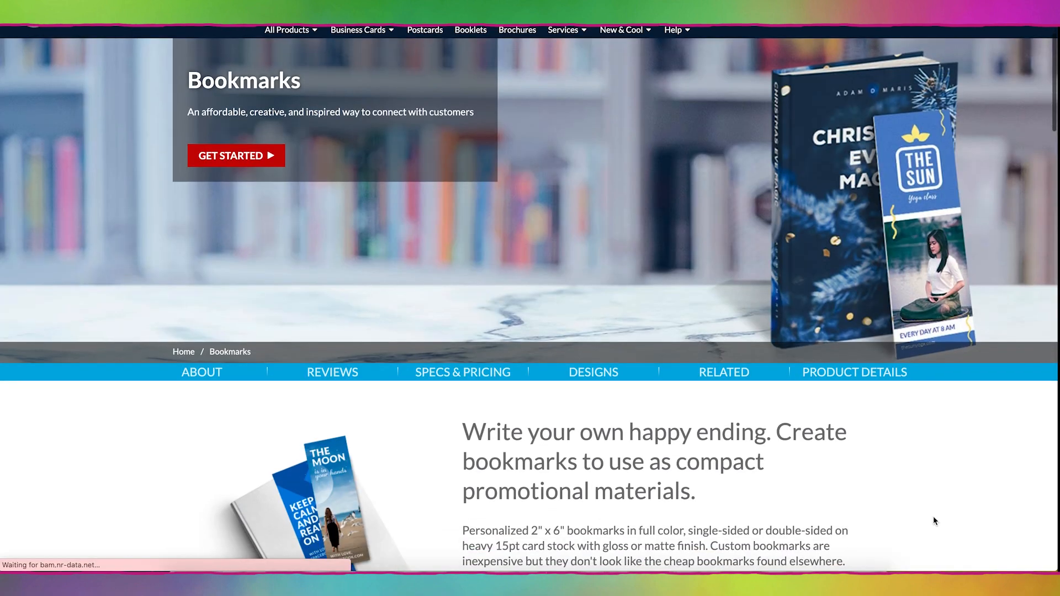
{"action": "scroll", "coordinate": [934, 521], "scroll_direction": "down", "scroll_amount": 8}
{"action": "scroll", "coordinate": [933, 521], "scroll_direction": "down", "scroll_amount": 15}
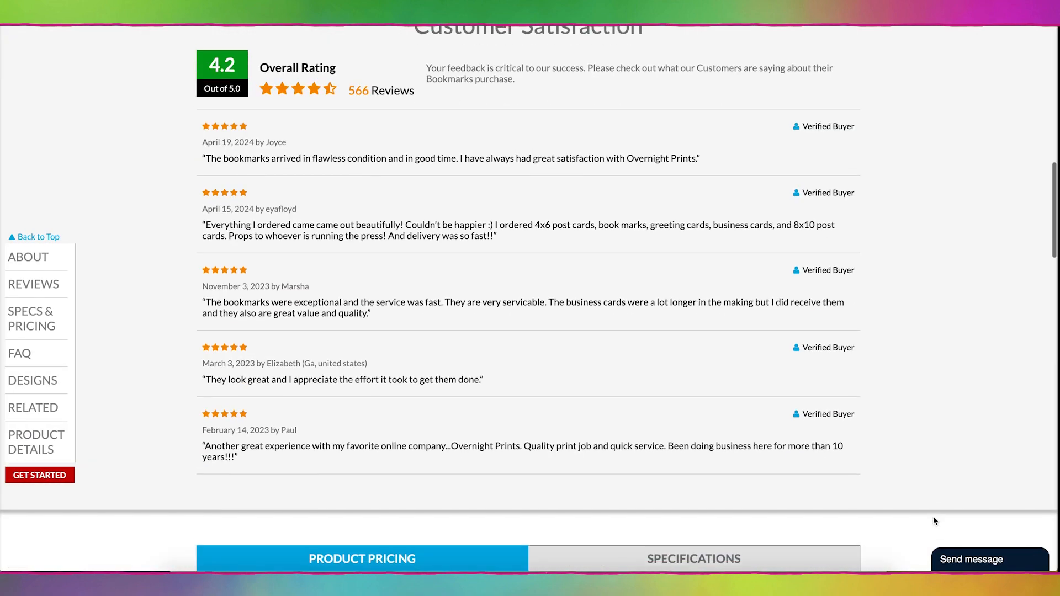
{"action": "scroll", "coordinate": [933, 519], "scroll_direction": "up", "scroll_amount": 1}
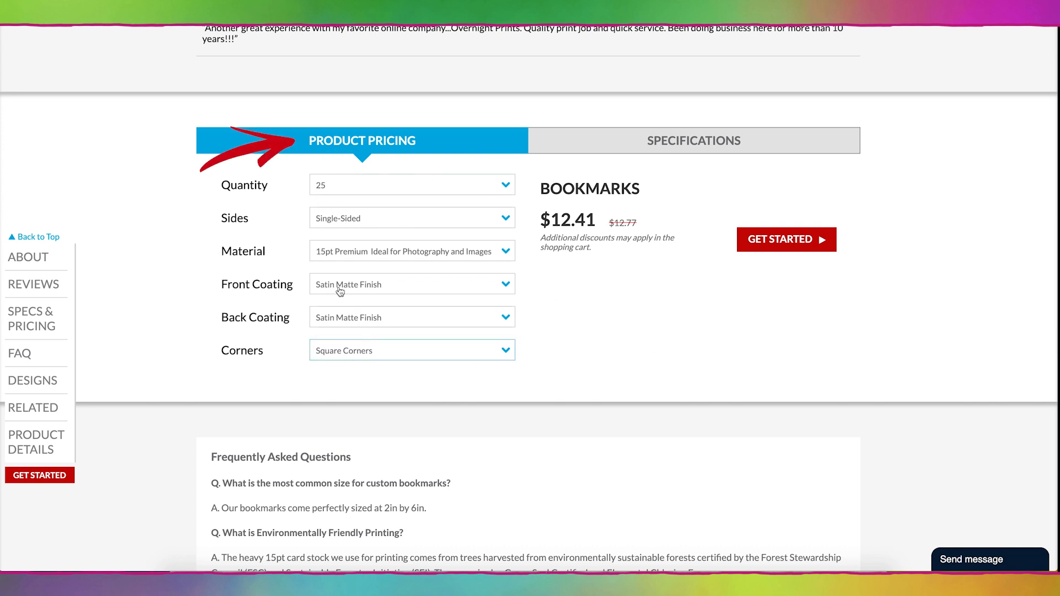
Configure the bookmarks as Double-Sided with Full Gloss Coating on both the front and the back.
{"action": "left_click", "coordinate": [381, 220]}
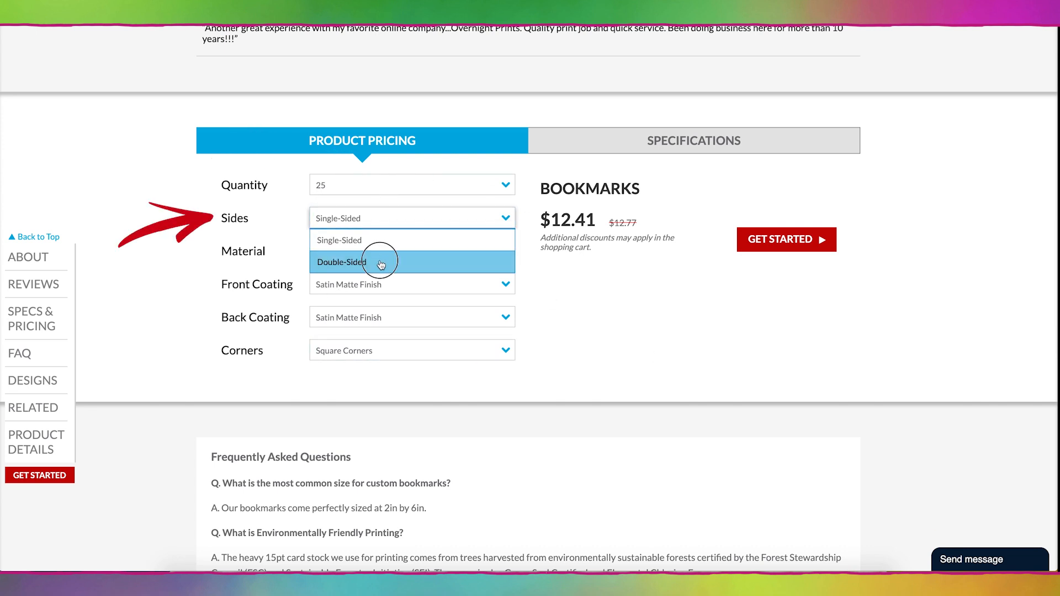
{"action": "left_click", "coordinate": [380, 262]}
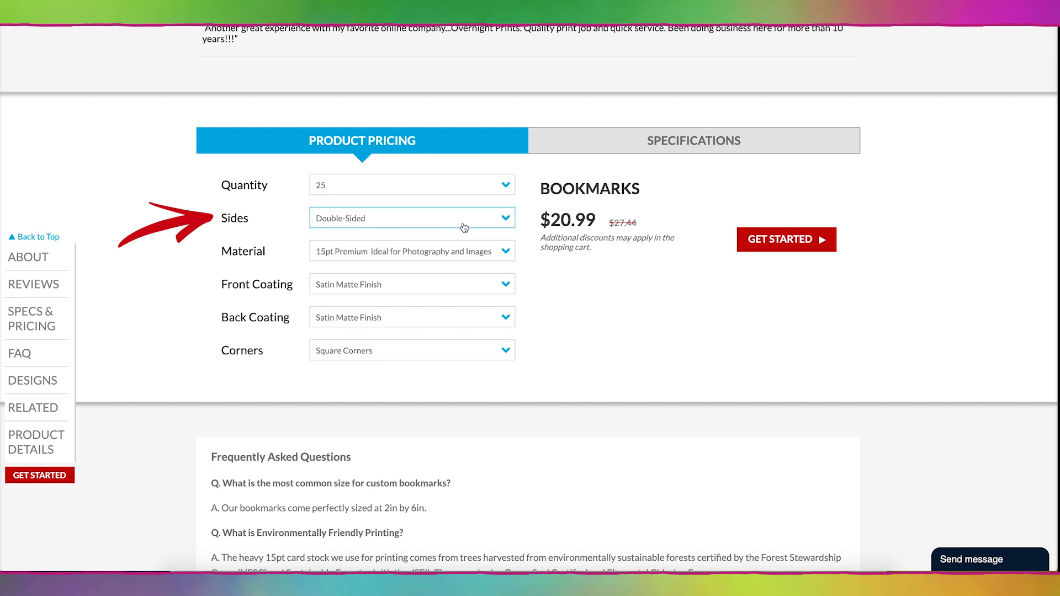
{"action": "left_click", "coordinate": [503, 284]}
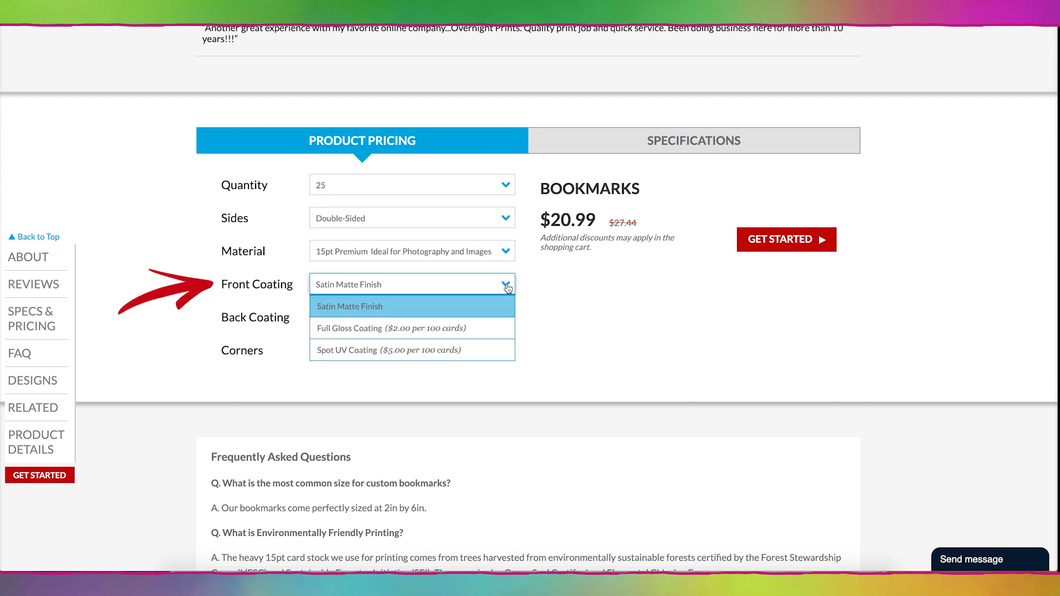
{"action": "left_click", "coordinate": [489, 329]}
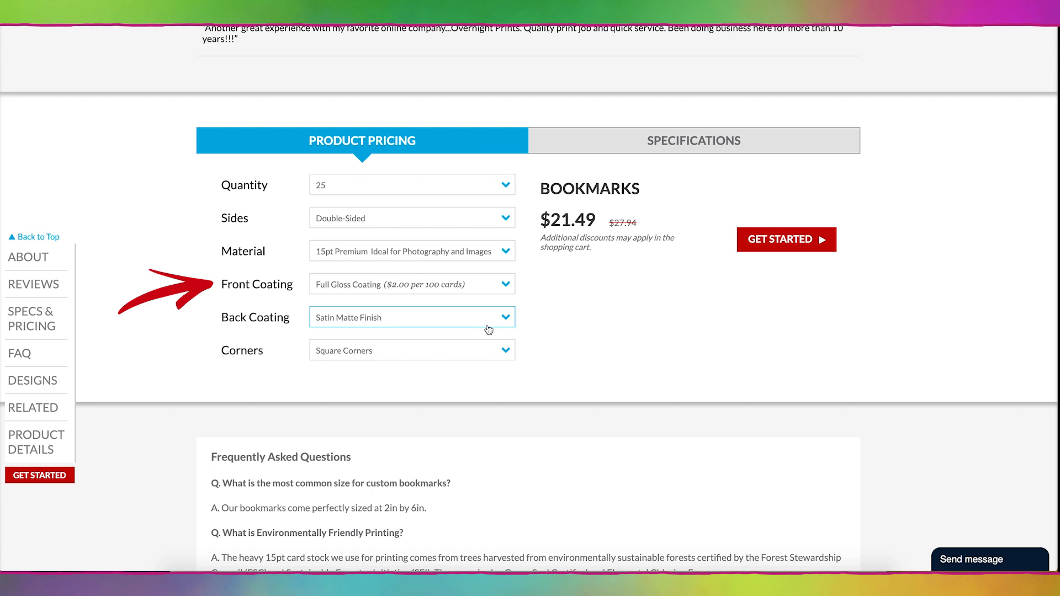
{"action": "left_click", "coordinate": [489, 317]}
{"action": "left_click", "coordinate": [478, 361]}
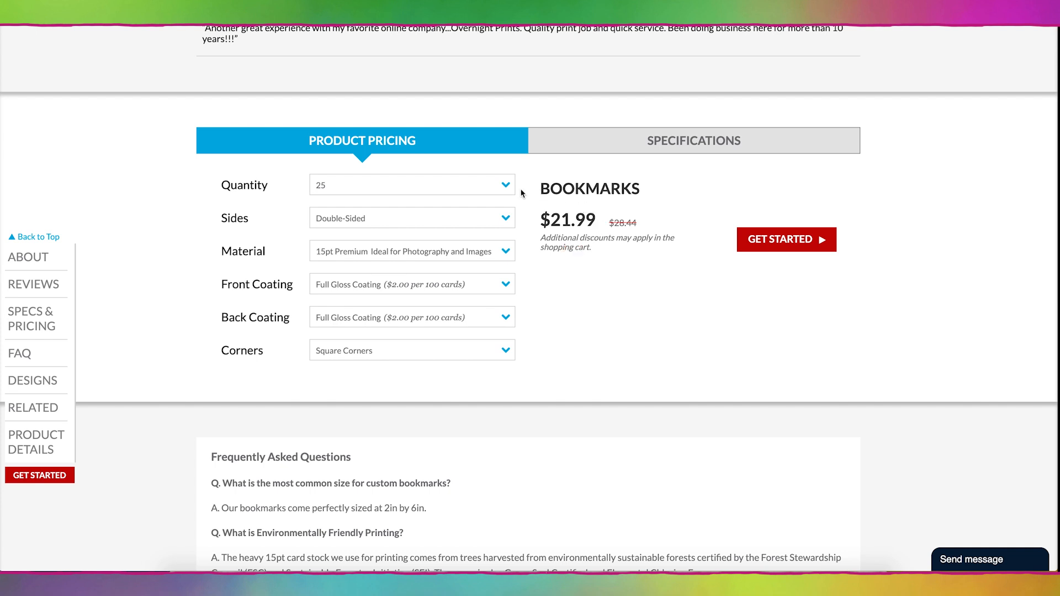
Compare the bookmark price for quantities of 50 and 100, and open the product specifications.
{"action": "left_click", "coordinate": [500, 186]}
{"action": "left_click", "coordinate": [468, 229]}
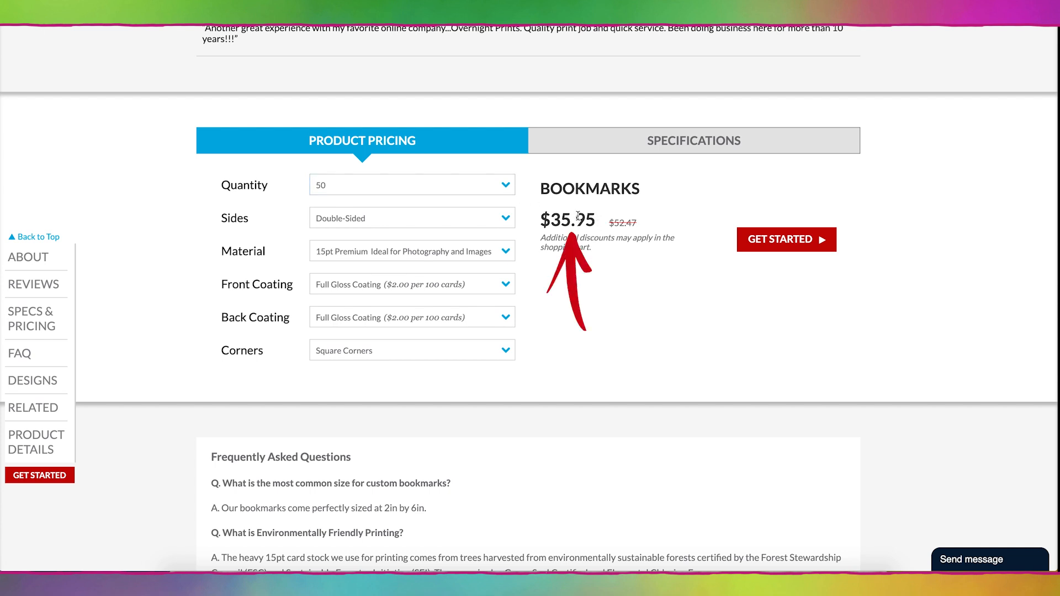
{"action": "left_click", "coordinate": [501, 184]}
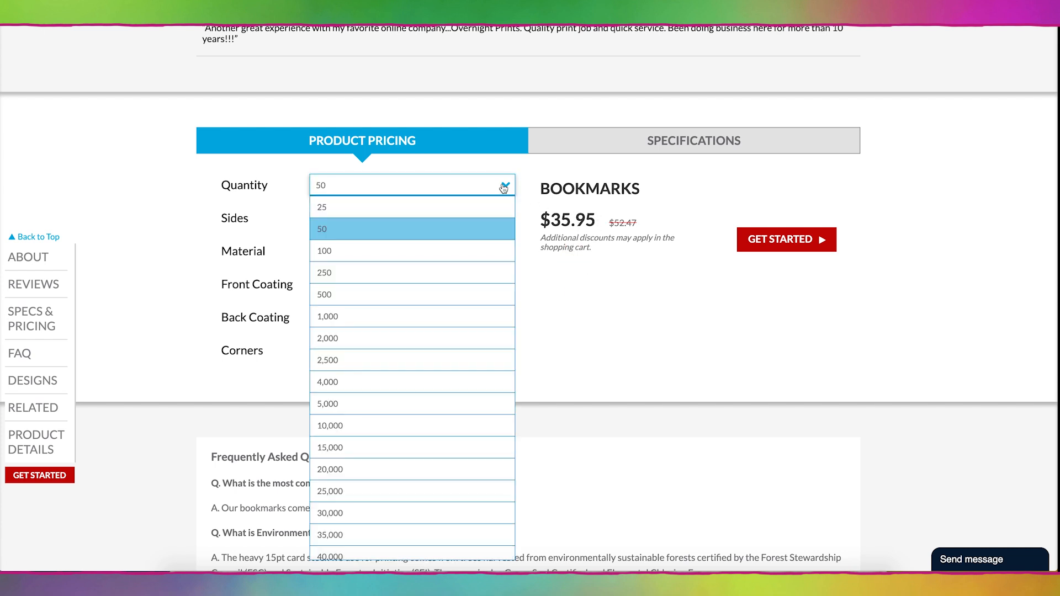
{"action": "left_click", "coordinate": [463, 253]}
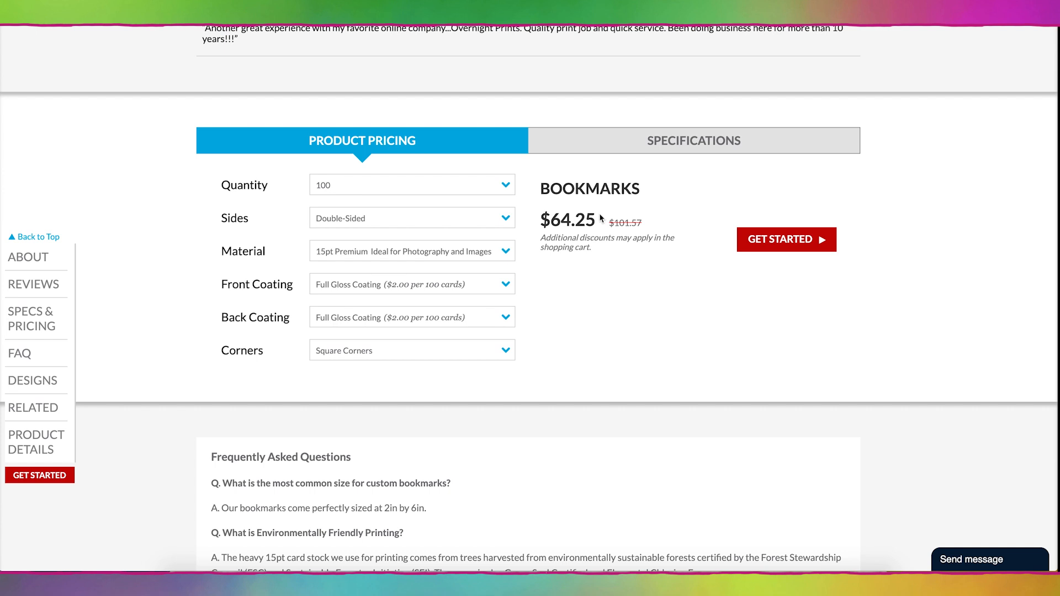
{"action": "left_click", "coordinate": [702, 143]}
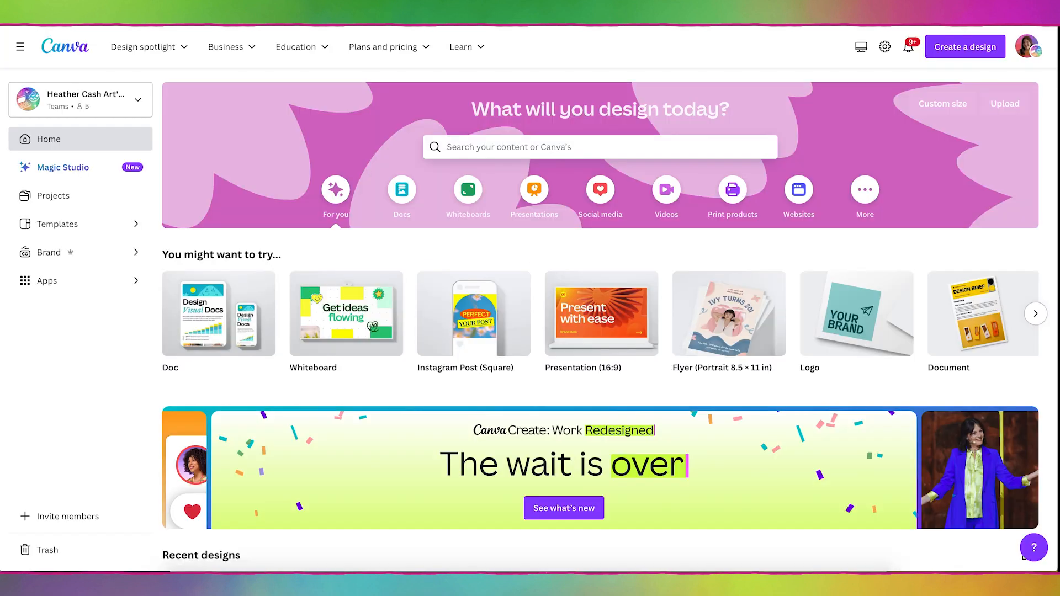
In Canva, create a new custom-size design 2.125 in wide by 6.125 in high.
{"action": "left_click", "coordinate": [971, 53]}
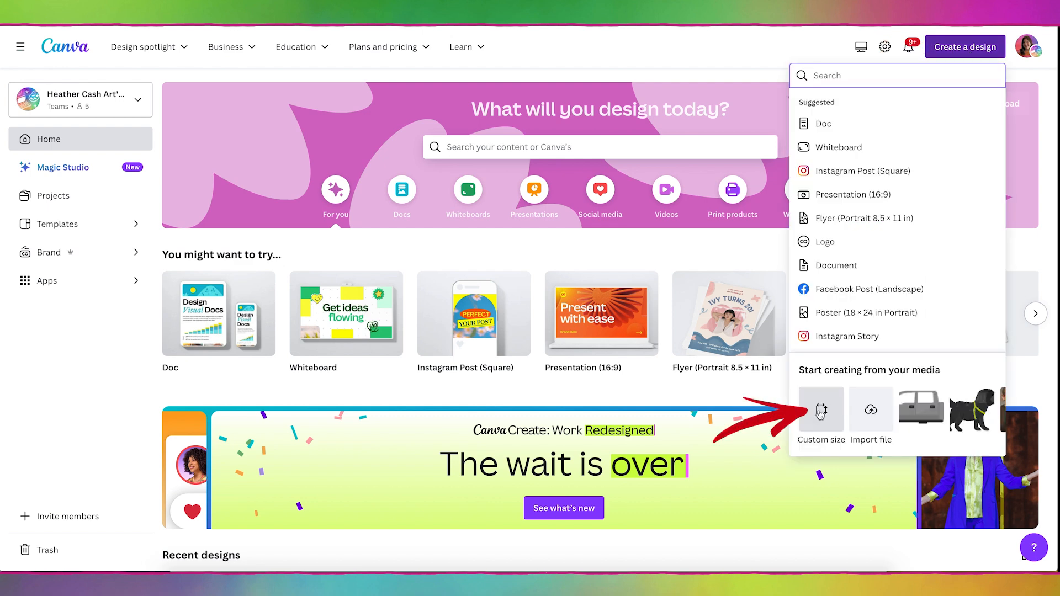
{"action": "left_click", "coordinate": [820, 411]}
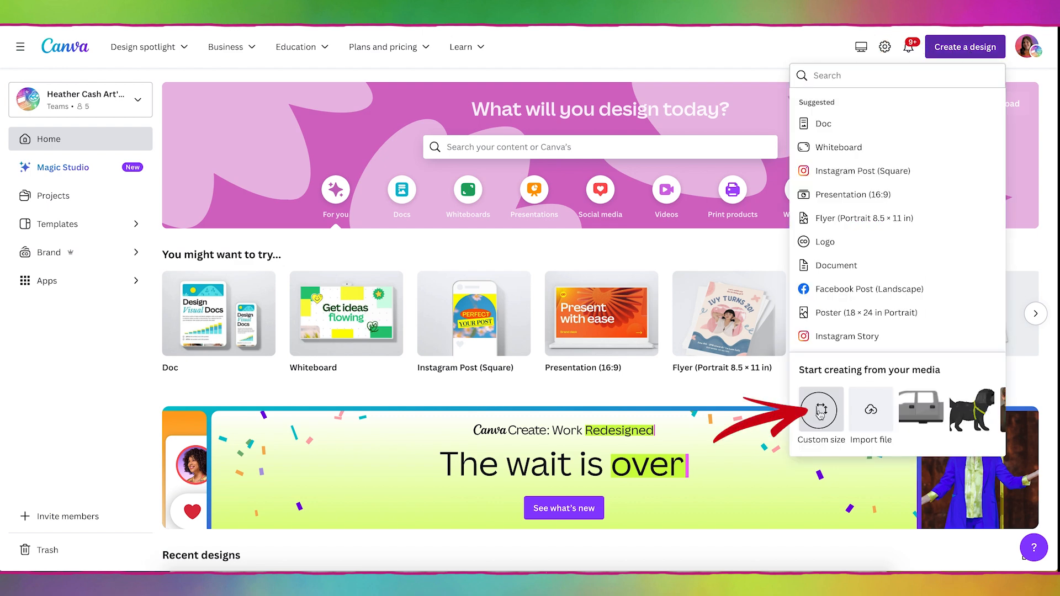
{"action": "left_click", "coordinate": [944, 125]}
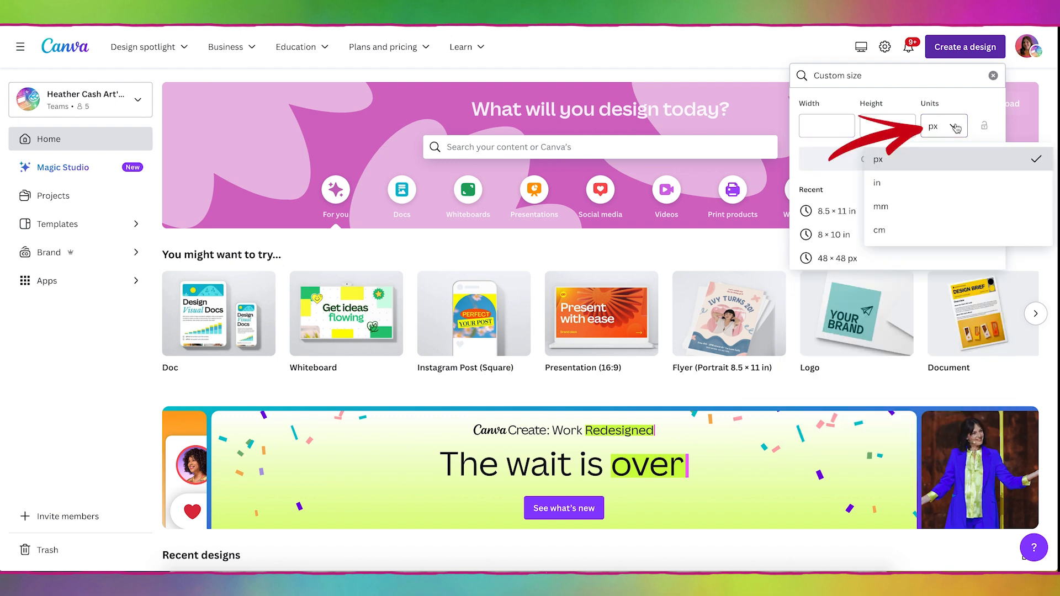
{"action": "left_click", "coordinate": [946, 181]}
{"action": "left_click", "coordinate": [820, 127]}
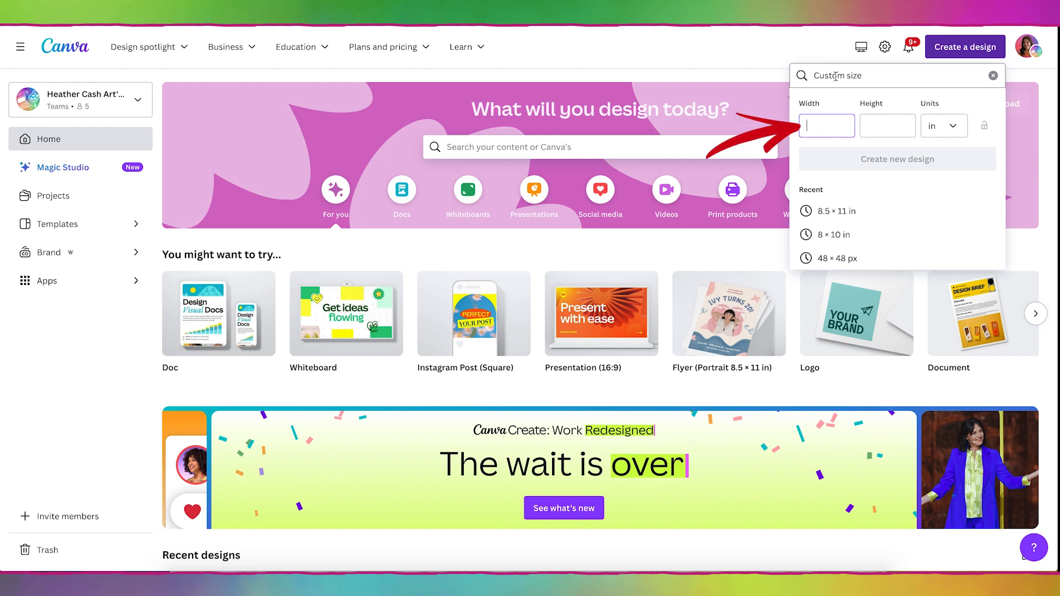
{"action": "type", "text": "2.125"}
{"action": "left_click", "coordinate": [889, 125]}
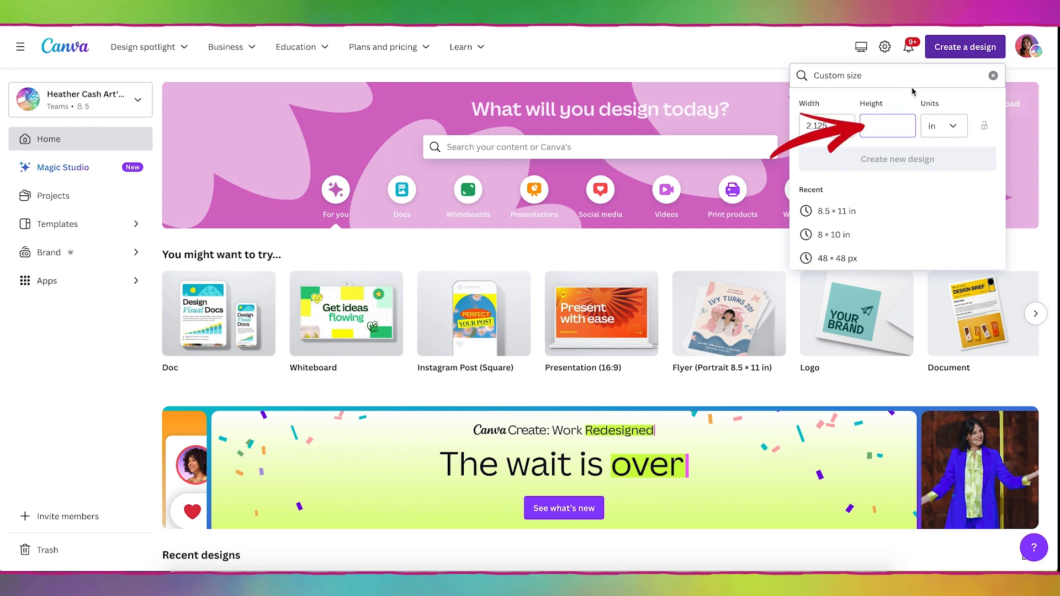
{"action": "type", "text": "6.125"}
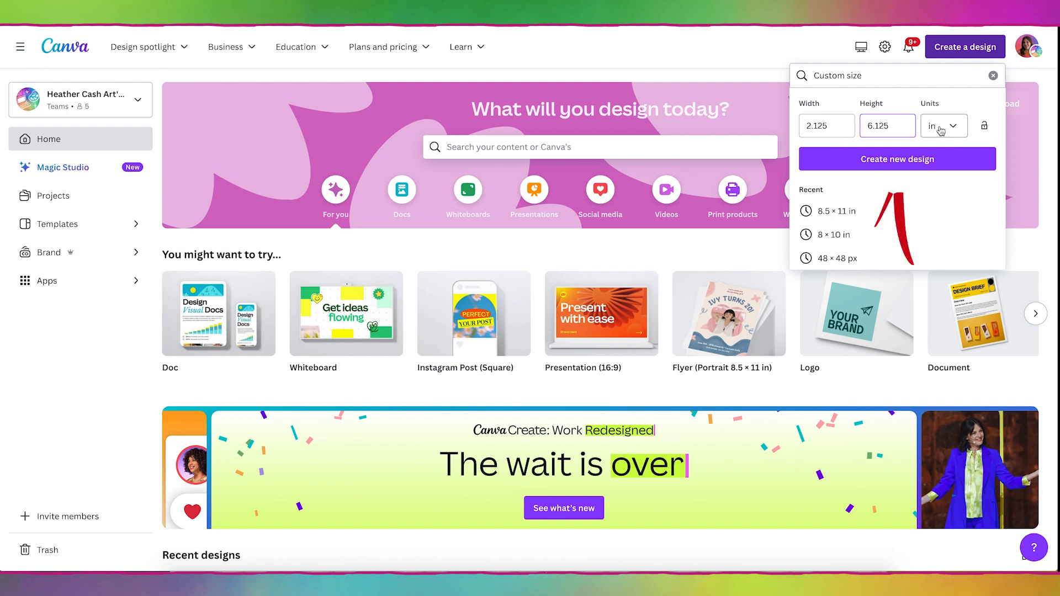
{"action": "left_click", "coordinate": [952, 162]}
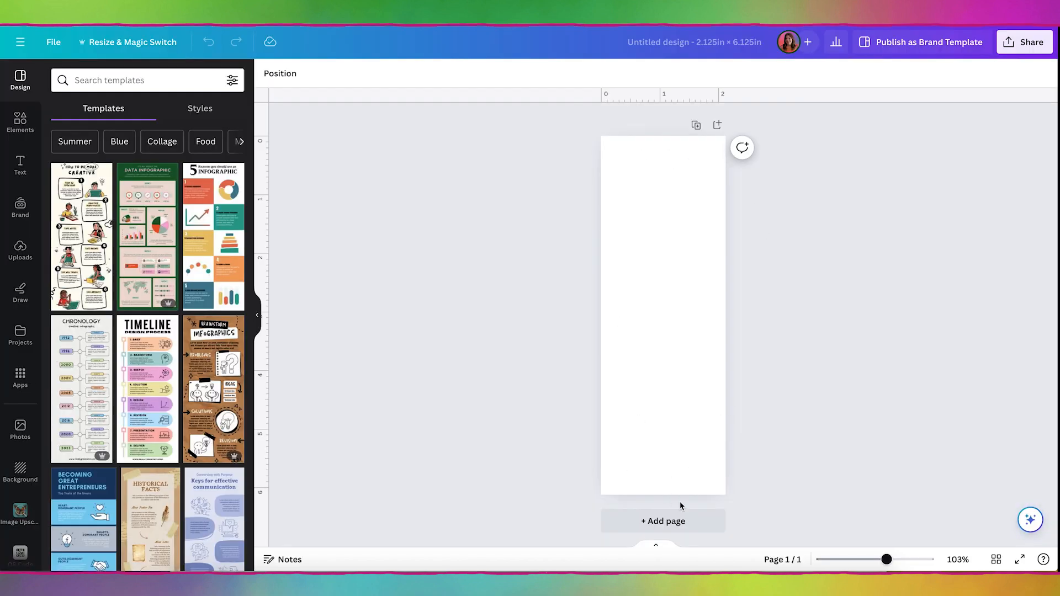
Add a second page to the design and insert a rectangle on page 1.
{"action": "left_click", "coordinate": [669, 528]}
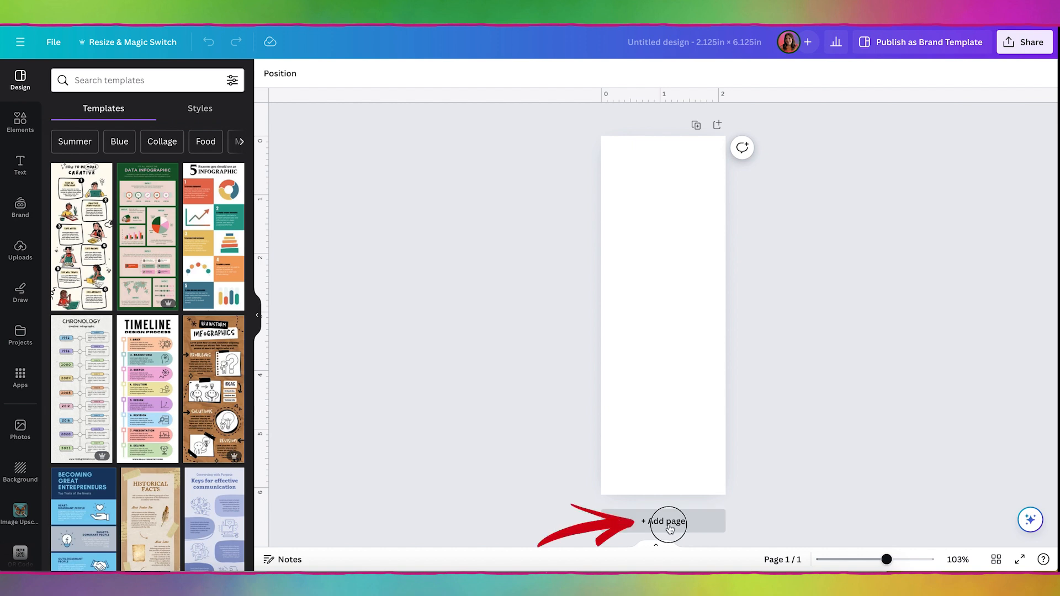
{"action": "left_click", "coordinate": [633, 183]}
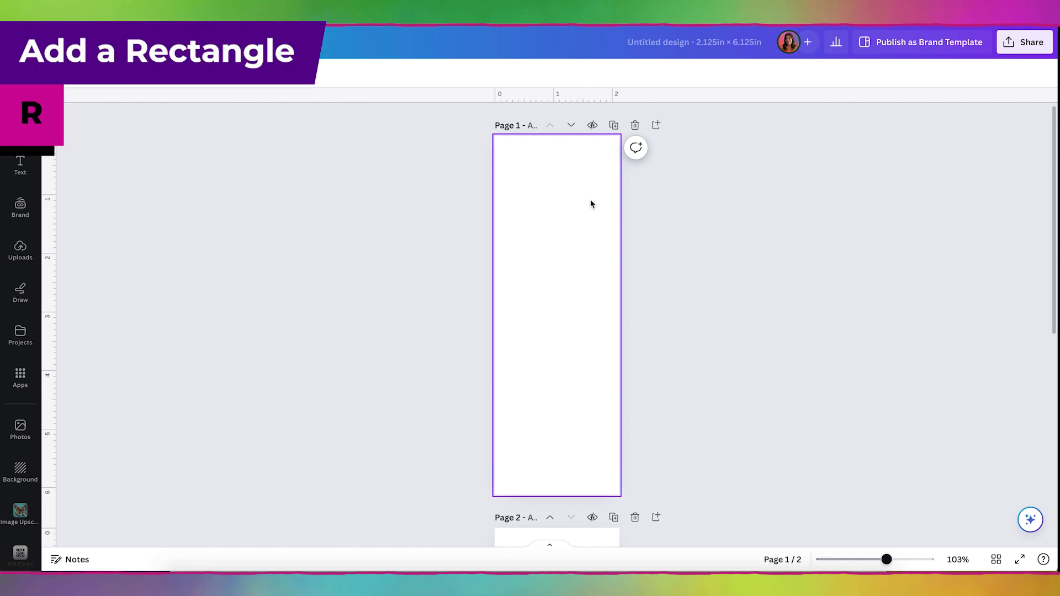
{"action": "key", "text": "r"}
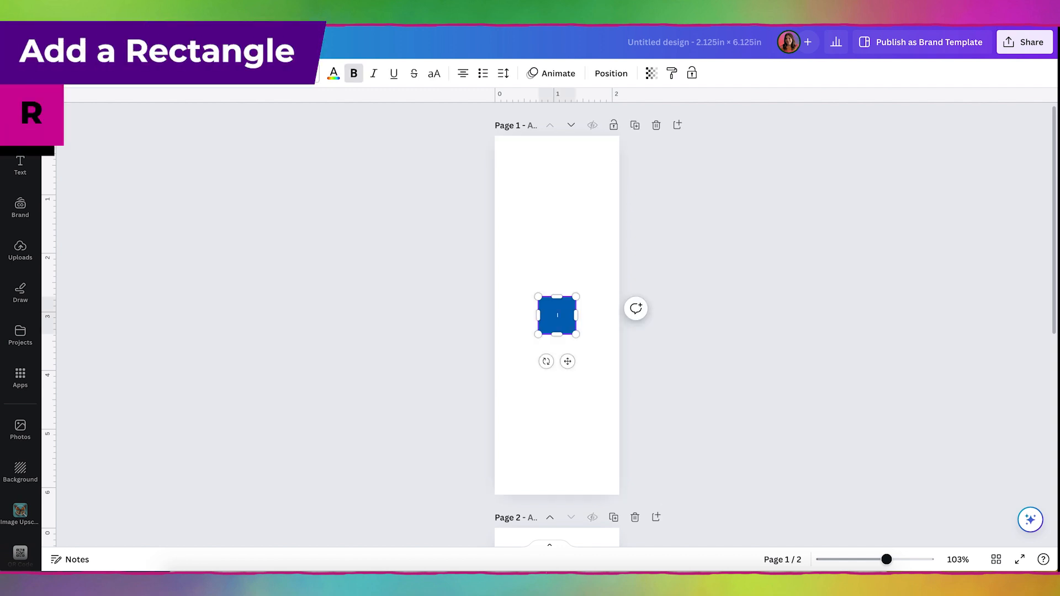
Size the rectangle to 2 in wide by 6 in high and centre it horizontally and vertically on the page.
{"action": "left_click", "coordinate": [616, 83]}
{"action": "left_click", "coordinate": [53, 301]}
{"action": "type", "text": "2"}
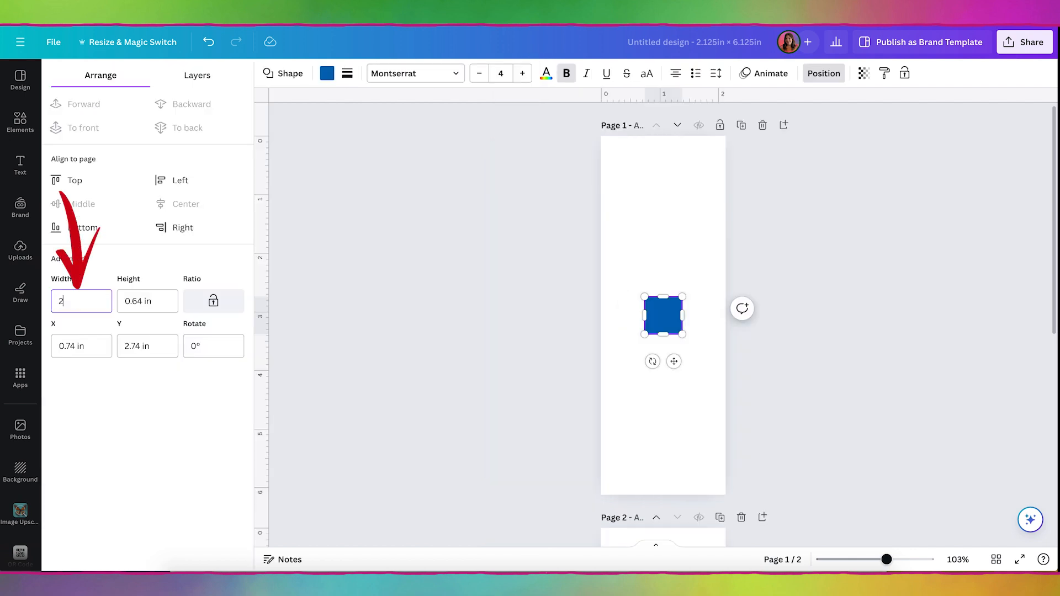
{"action": "key", "text": "Tab"}
{"action": "type", "text": "6"}
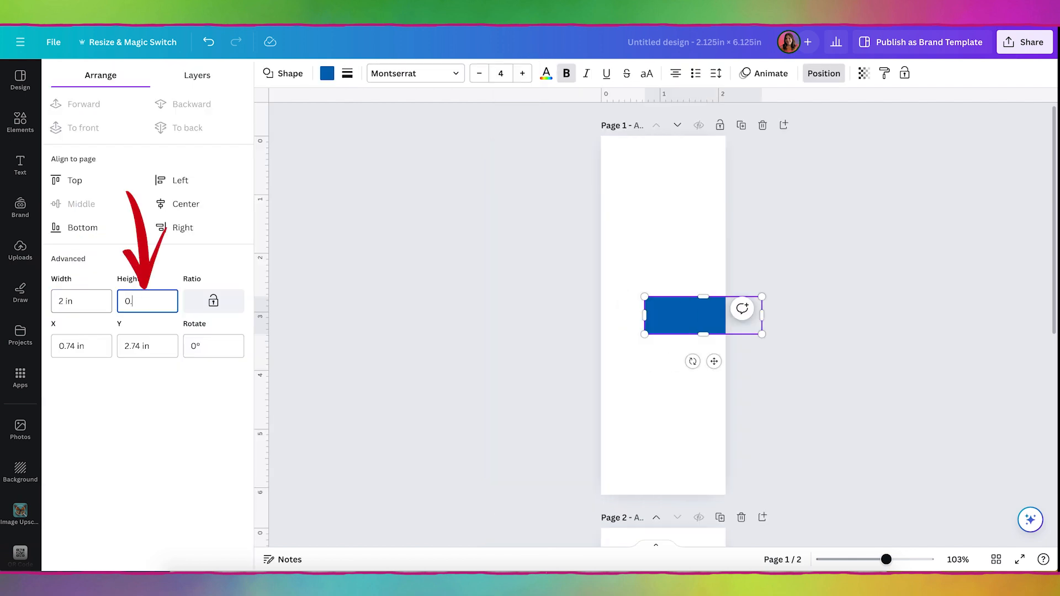
{"action": "key", "text": "Return"}
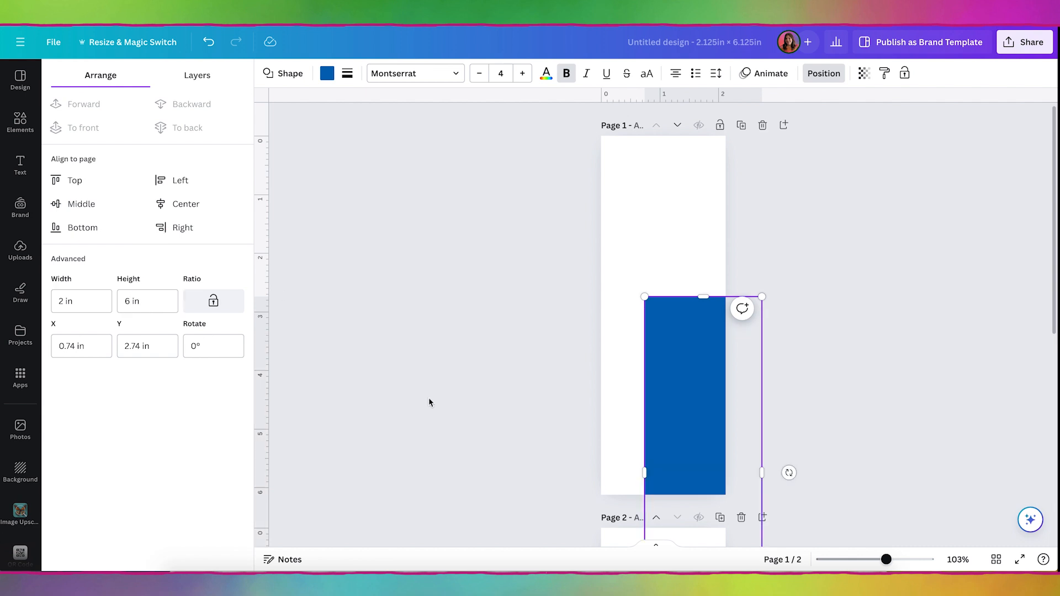
{"action": "left_click", "coordinate": [70, 207]}
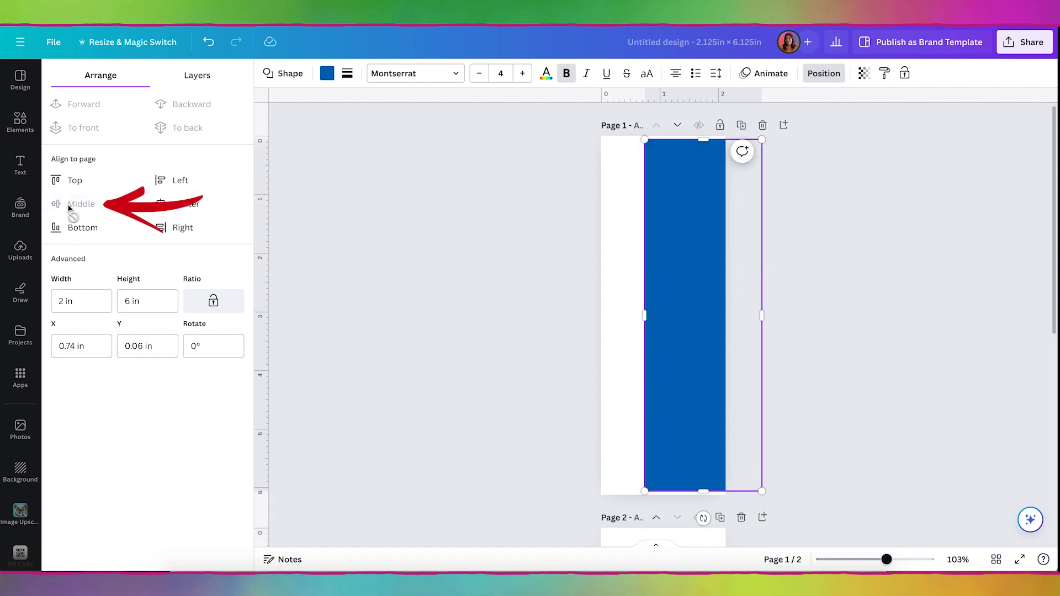
{"action": "left_click", "coordinate": [172, 205]}
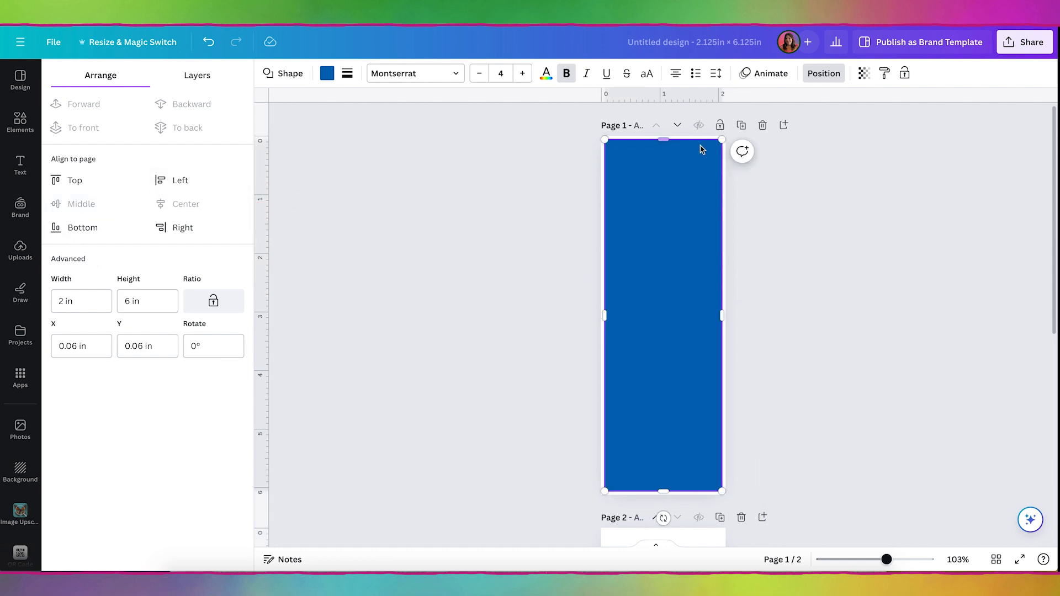
Place ruler guides along all four edges of the rectangle and delete the rectangle from page 1.
{"action": "left_click_drag", "start_coordinate": [259, 360], "coordinate": [607, 317]}
{"action": "left_click_drag", "start_coordinate": [684, 97], "coordinate": [682, 137]}
{"action": "left_click_drag", "start_coordinate": [264, 311], "coordinate": [719, 297]}
{"action": "left_click_drag", "start_coordinate": [697, 100], "coordinate": [673, 492]}
{"action": "left_click", "coordinate": [854, 270]}
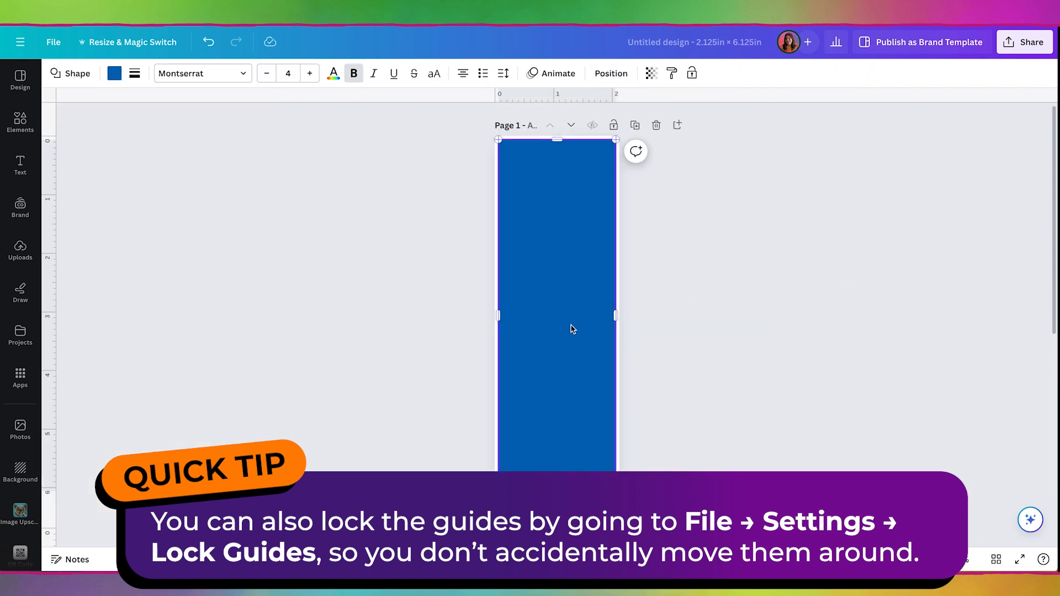
{"action": "left_click", "coordinate": [568, 325]}
{"action": "key", "text": "Delete"}
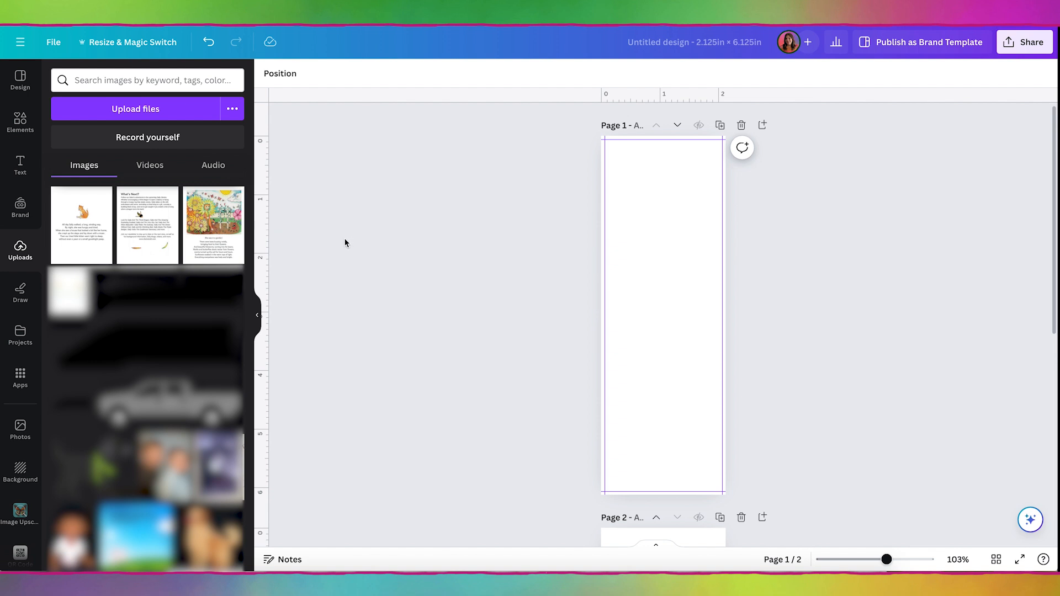
Place the uploaded garden illustration on page 1, enlarged, positioned and cropped so the cat in the sunflower fills the page.
{"action": "left_click", "coordinate": [214, 229]}
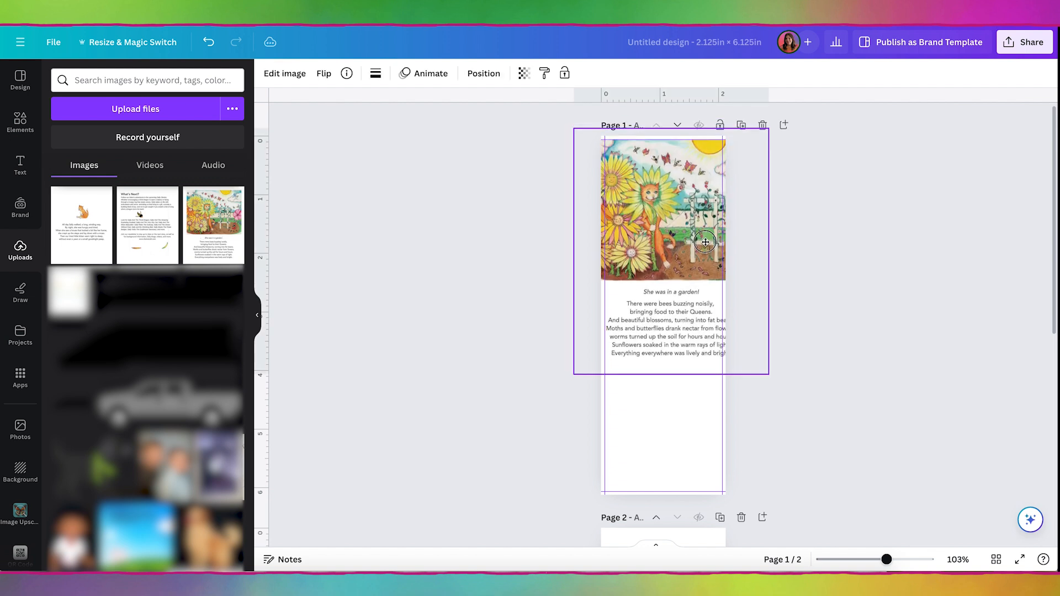
{"action": "left_click_drag", "start_coordinate": [769, 370], "coordinate": [937, 549]}
{"action": "left_click_drag", "start_coordinate": [713, 389], "coordinate": [720, 263]}
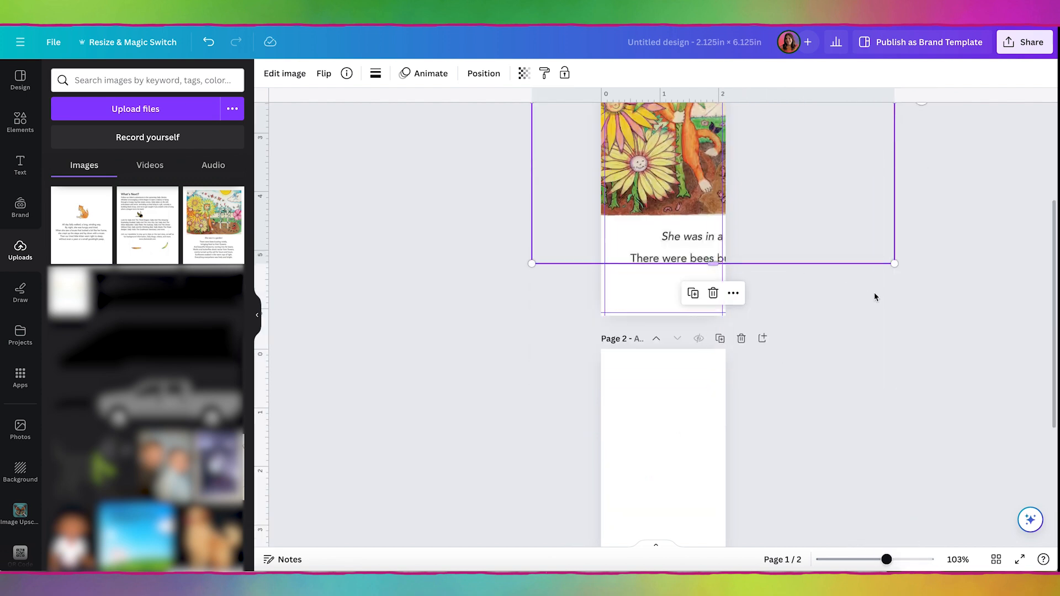
{"action": "left_click_drag", "start_coordinate": [894, 266], "coordinate": [991, 428]}
{"action": "scroll", "coordinate": [886, 257], "scroll_direction": "up", "scroll_amount": 3}
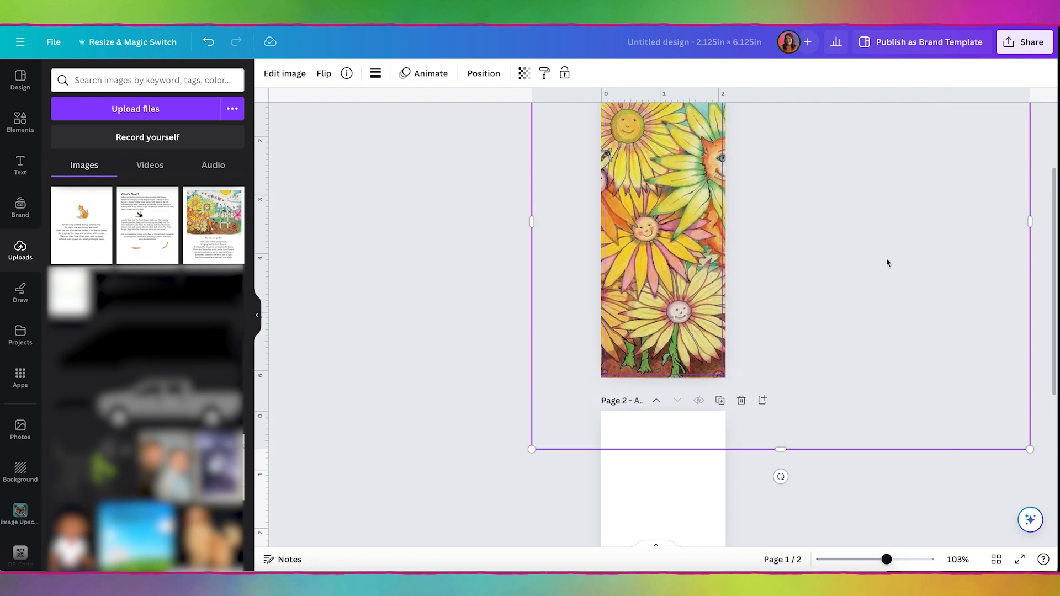
{"action": "left_click_drag", "start_coordinate": [677, 287], "coordinate": [687, 336]}
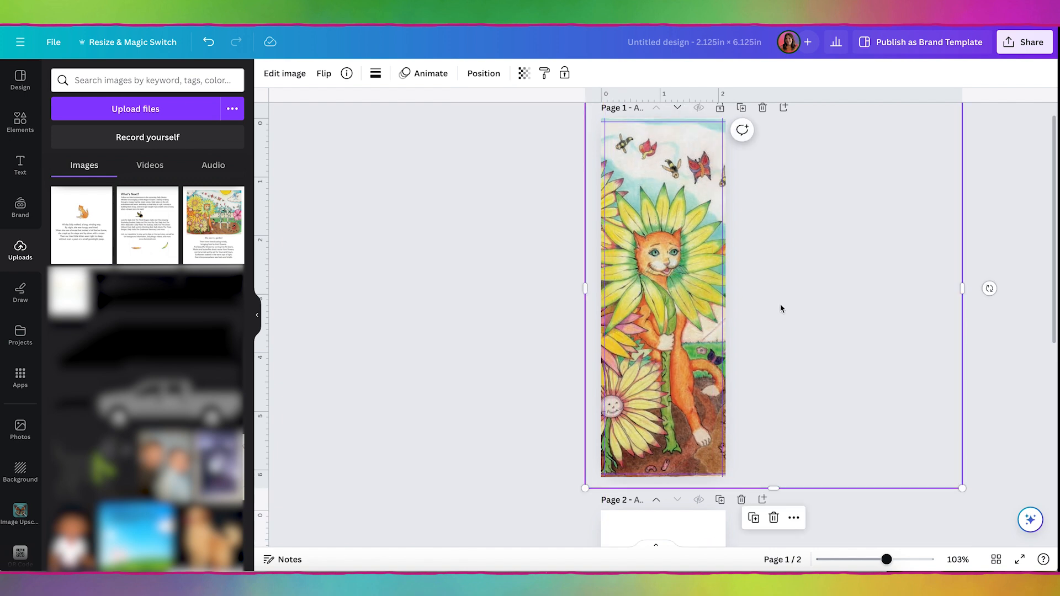
{"action": "left_click_drag", "start_coordinate": [961, 304], "coordinate": [739, 310]}
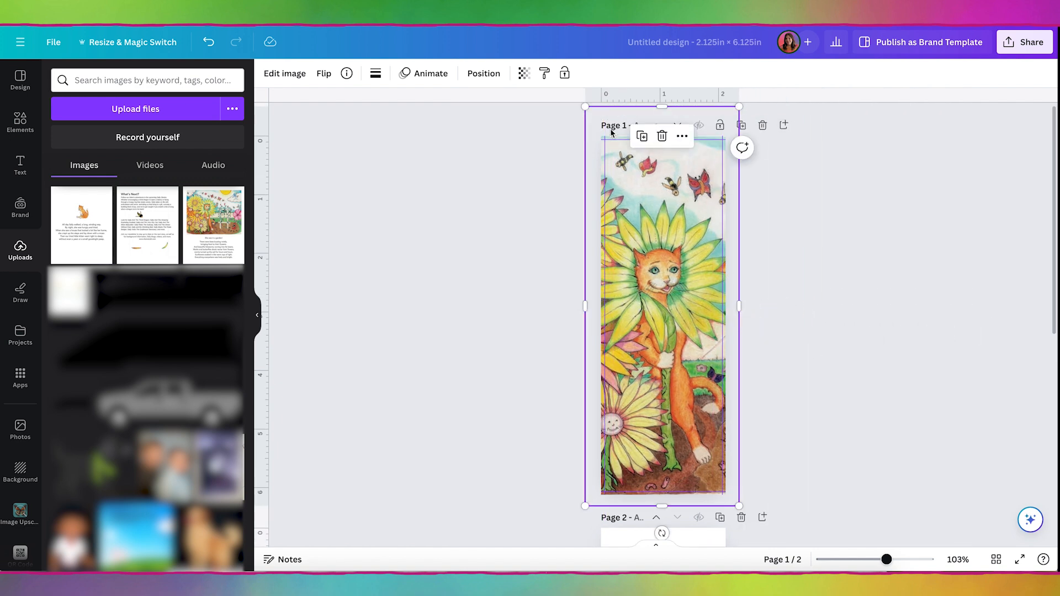
Slightly enlarge the page 1 illustration, trim its upper edge closer to the page, and shift the artwork slightly to the right.
{"action": "left_click", "coordinate": [539, 159]}
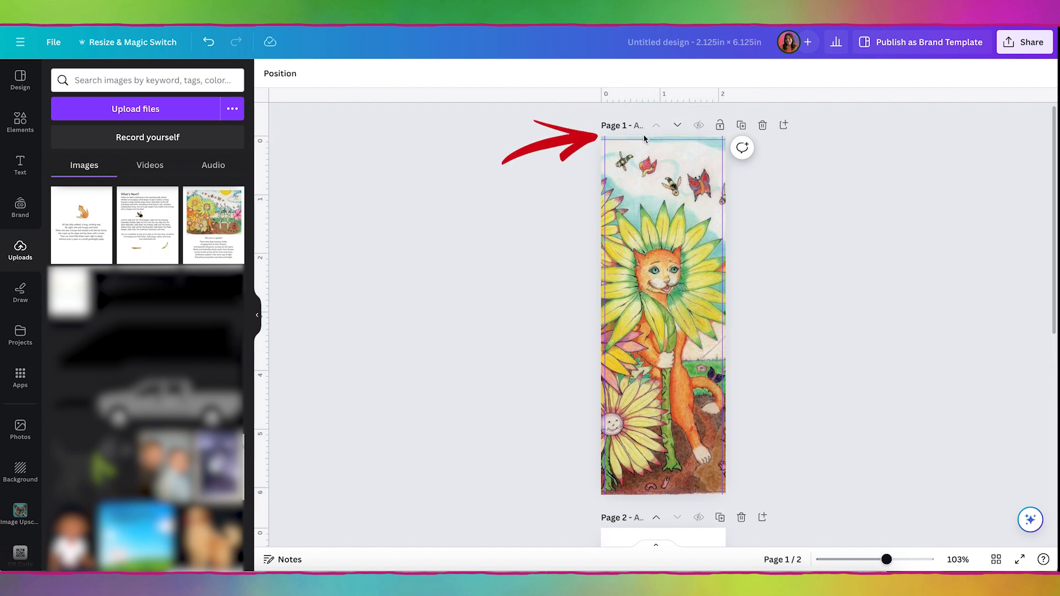
{"action": "left_click", "coordinate": [596, 164]}
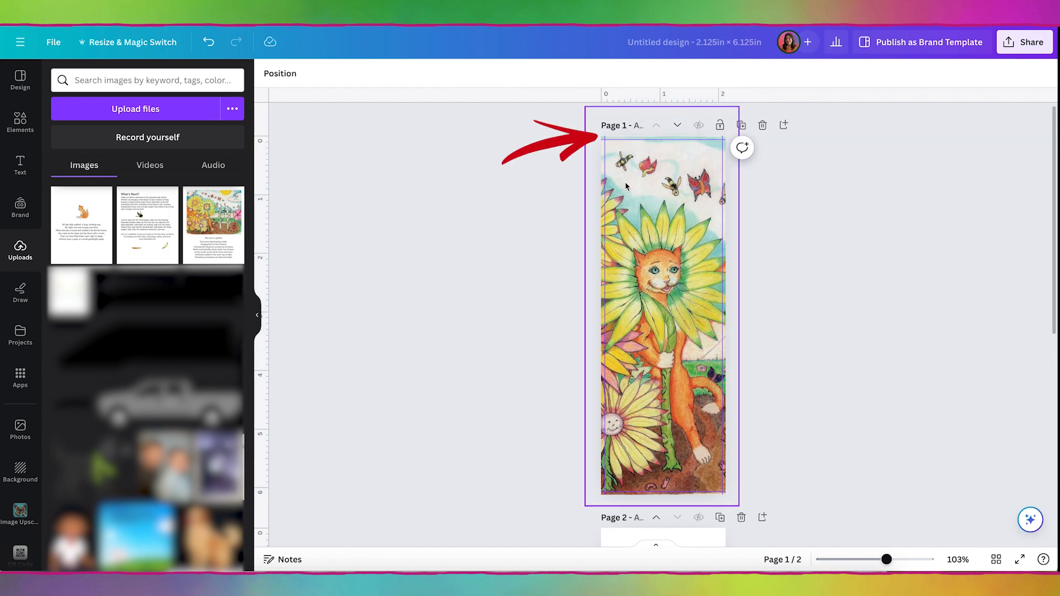
{"action": "left_click_drag", "start_coordinate": [584, 105], "coordinate": [576, 106]}
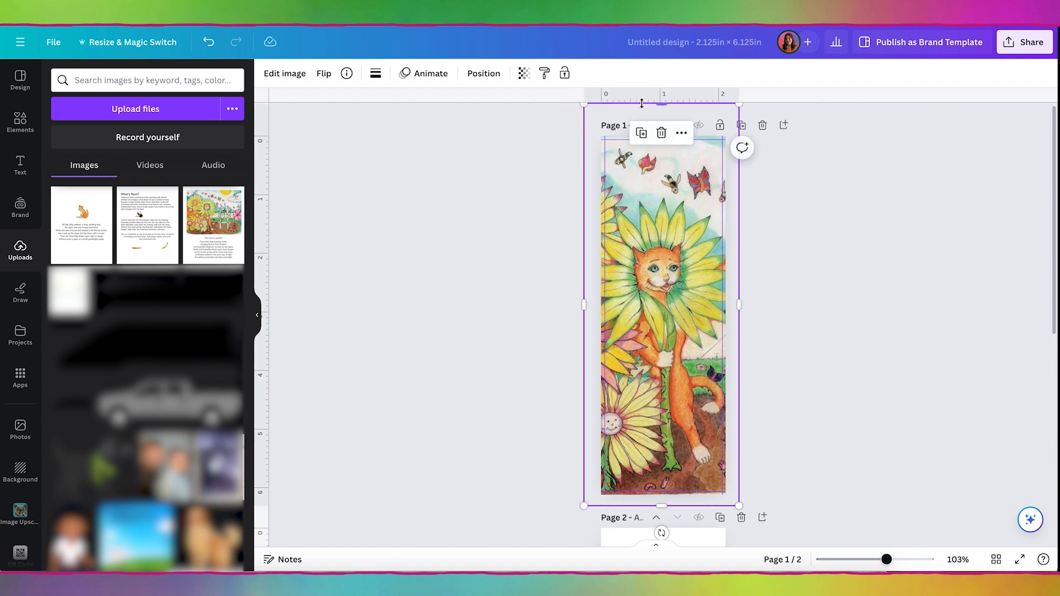
{"action": "left_click_drag", "start_coordinate": [658, 102], "coordinate": [658, 126]}
{"action": "key", "text": "Escape"}
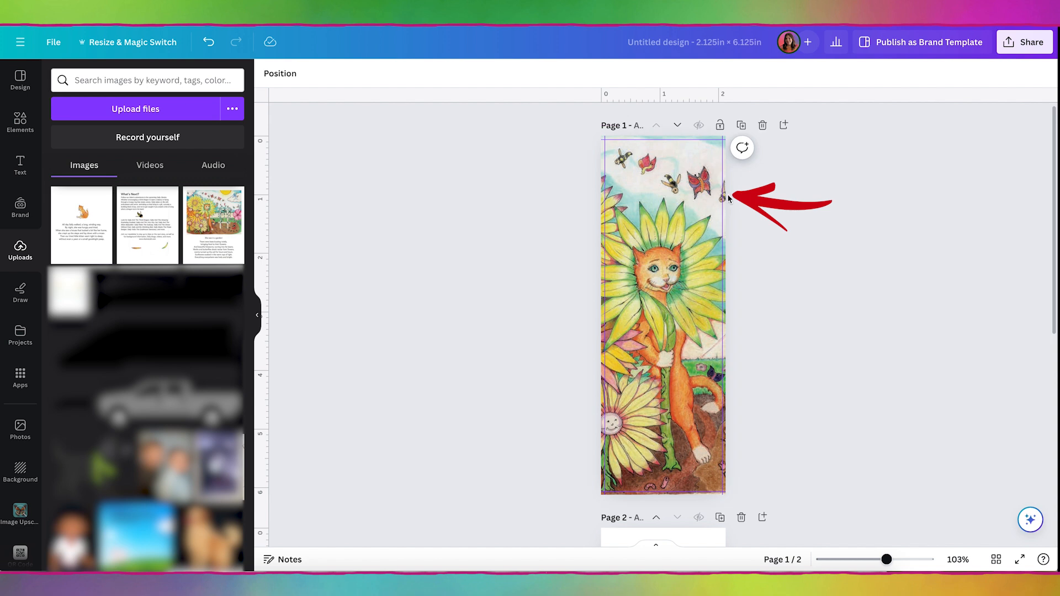
{"action": "left_click", "coordinate": [691, 229]}
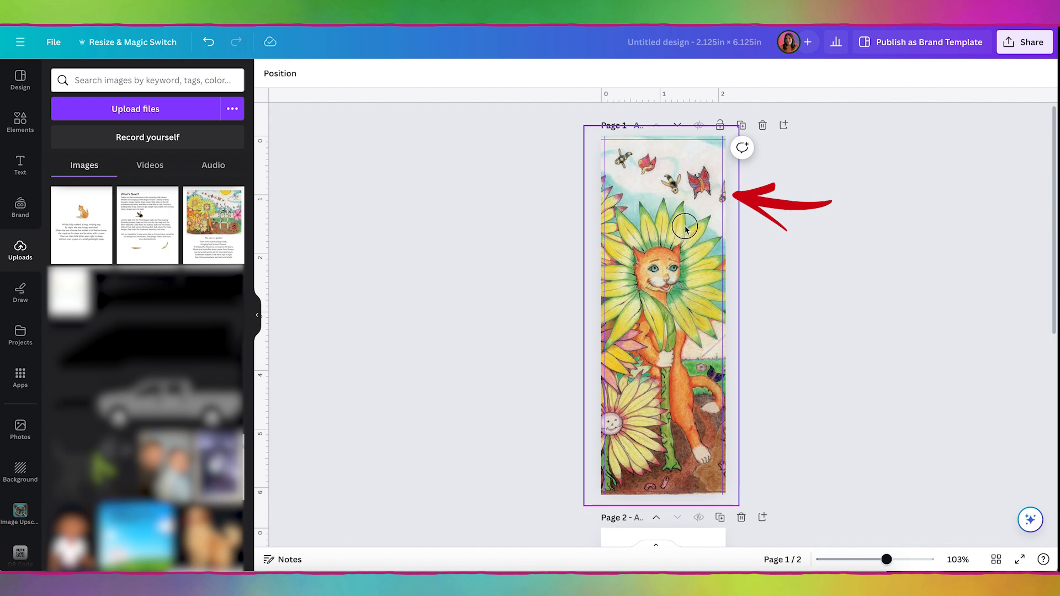
{"action": "left_click", "coordinate": [675, 230]}
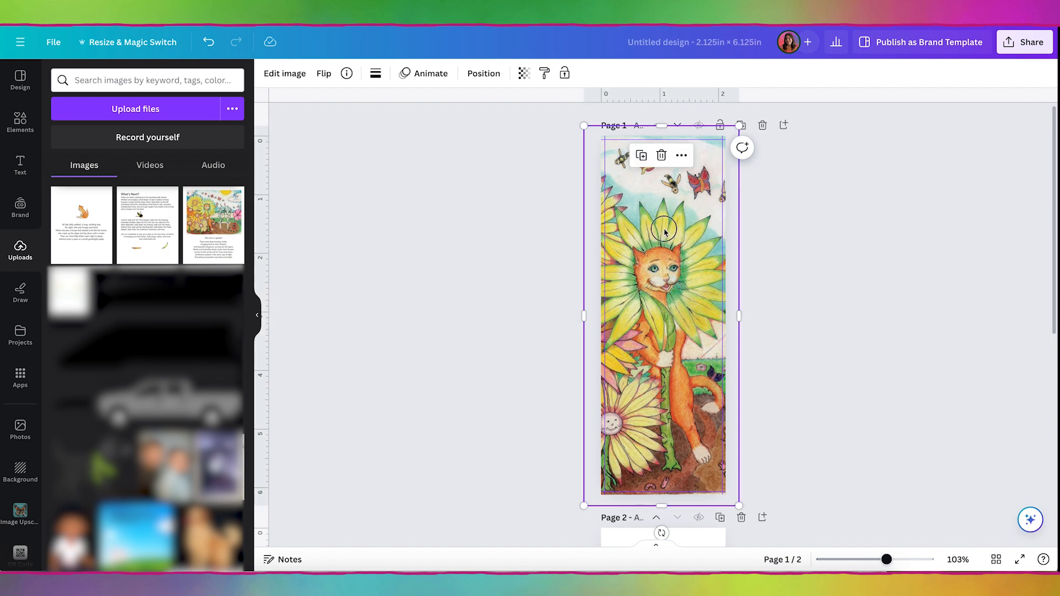
{"action": "left_click_drag", "start_coordinate": [664, 231], "coordinate": [673, 232]}
{"action": "left_click", "coordinate": [876, 225]}
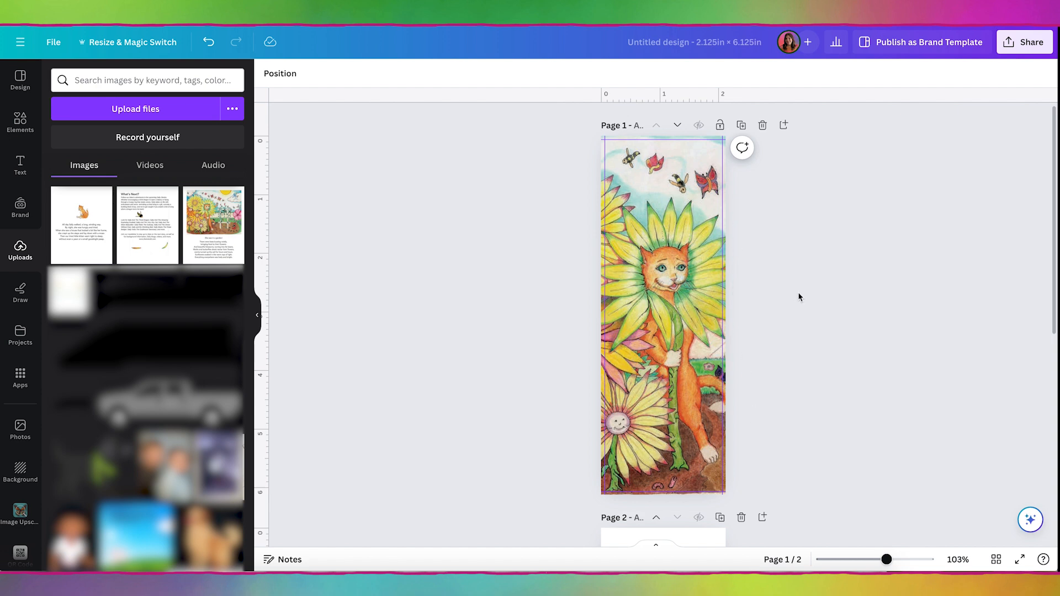
Place the uploaded sitting-cat image on page 2, crop it to the cat alone without its text, and enlarge it in the page's upper part.
{"action": "scroll", "coordinate": [799, 297], "scroll_direction": "down", "scroll_amount": 2}
{"action": "scroll", "coordinate": [798, 297], "scroll_direction": "down", "scroll_amount": 10}
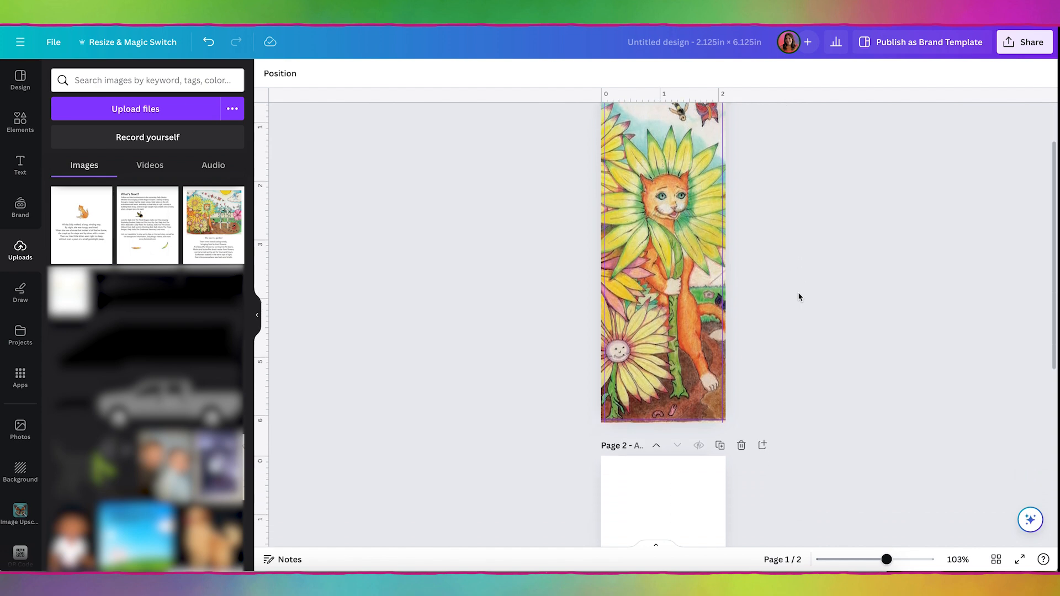
{"action": "scroll", "coordinate": [798, 297], "scroll_direction": "down", "scroll_amount": 1}
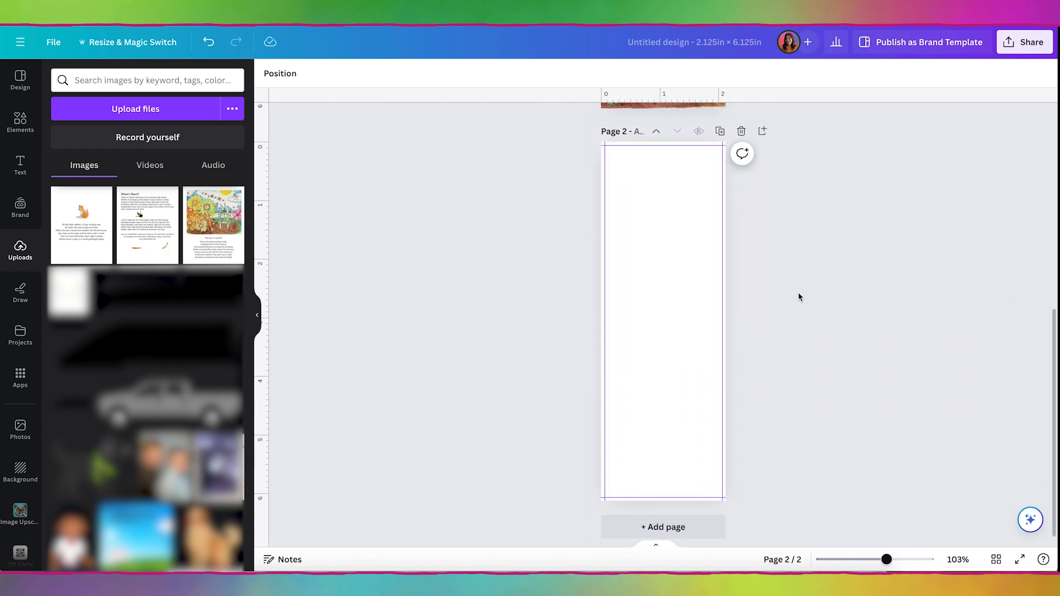
{"action": "scroll", "coordinate": [483, 249], "scroll_direction": "up", "scroll_amount": 1}
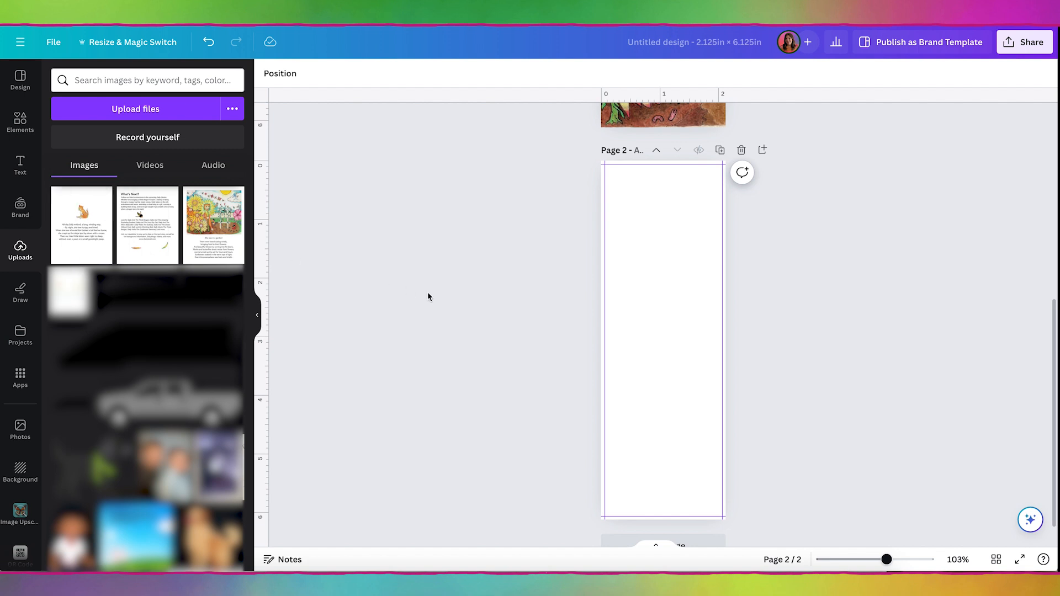
{"action": "left_click", "coordinate": [87, 218]}
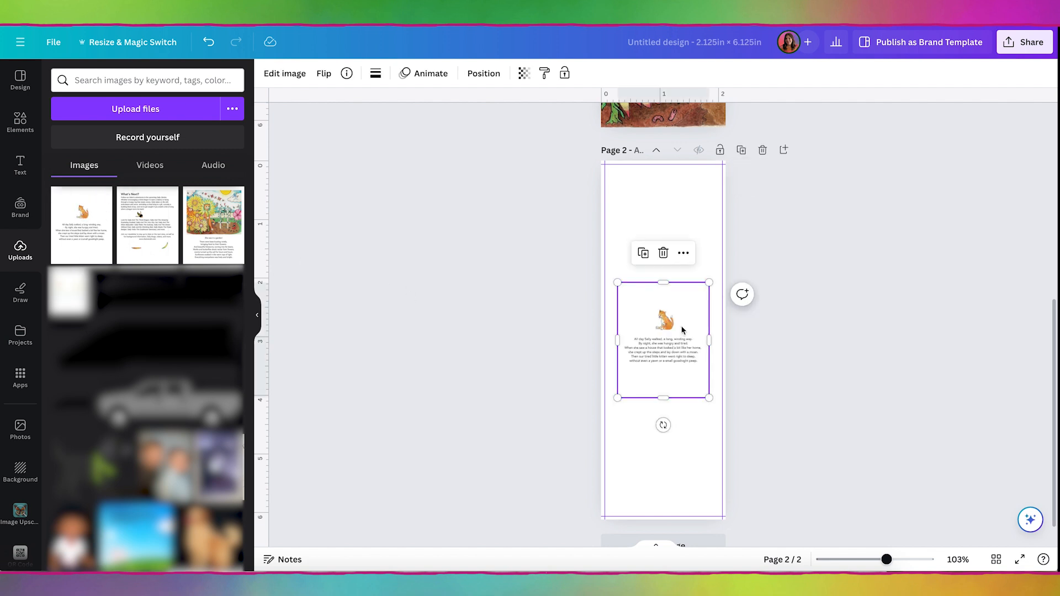
{"action": "left_click_drag", "start_coordinate": [665, 327], "coordinate": [657, 291]}
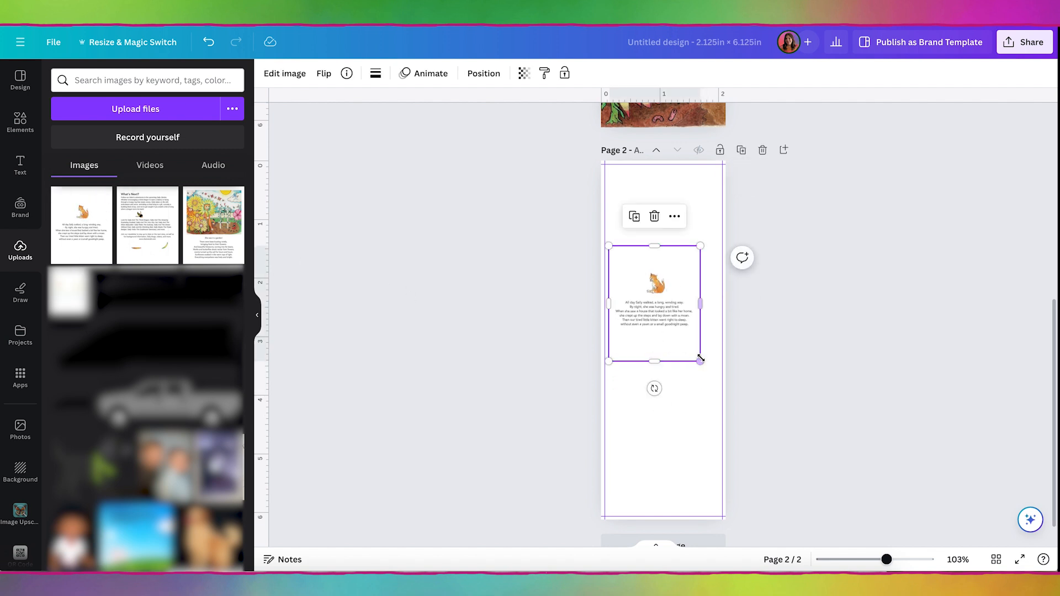
{"action": "left_click_drag", "start_coordinate": [698, 360], "coordinate": [790, 442]}
{"action": "left_click_drag", "start_coordinate": [699, 458], "coordinate": [657, 298]}
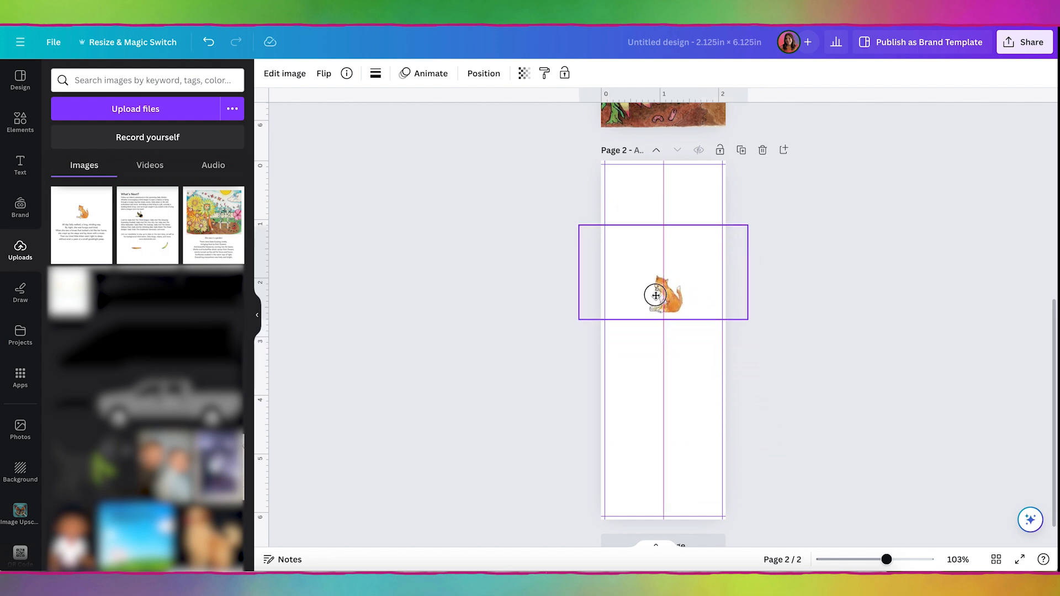
{"action": "left_click_drag", "start_coordinate": [747, 272], "coordinate": [694, 274]}
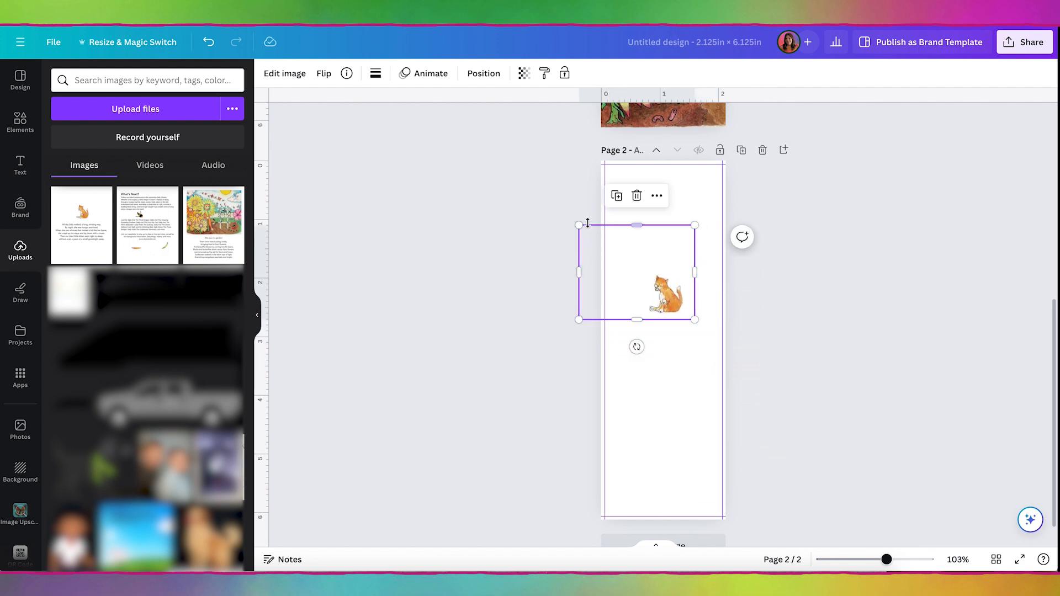
{"action": "left_click_drag", "start_coordinate": [579, 272], "coordinate": [633, 272]}
{"action": "left_click_drag", "start_coordinate": [663, 225], "coordinate": [800, 173]}
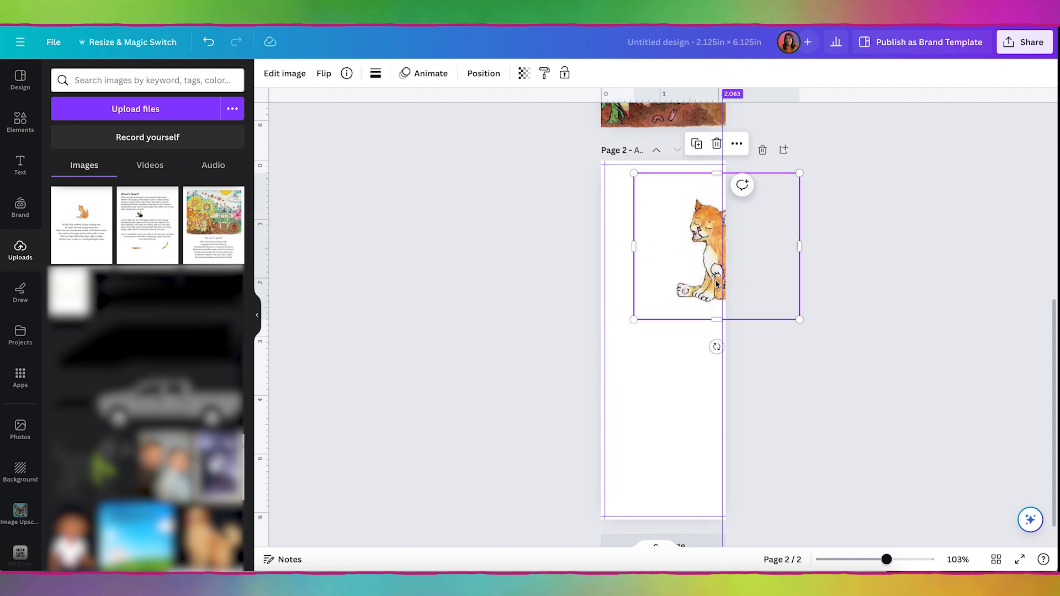
{"action": "left_click_drag", "start_coordinate": [693, 277], "coordinate": [647, 278]}
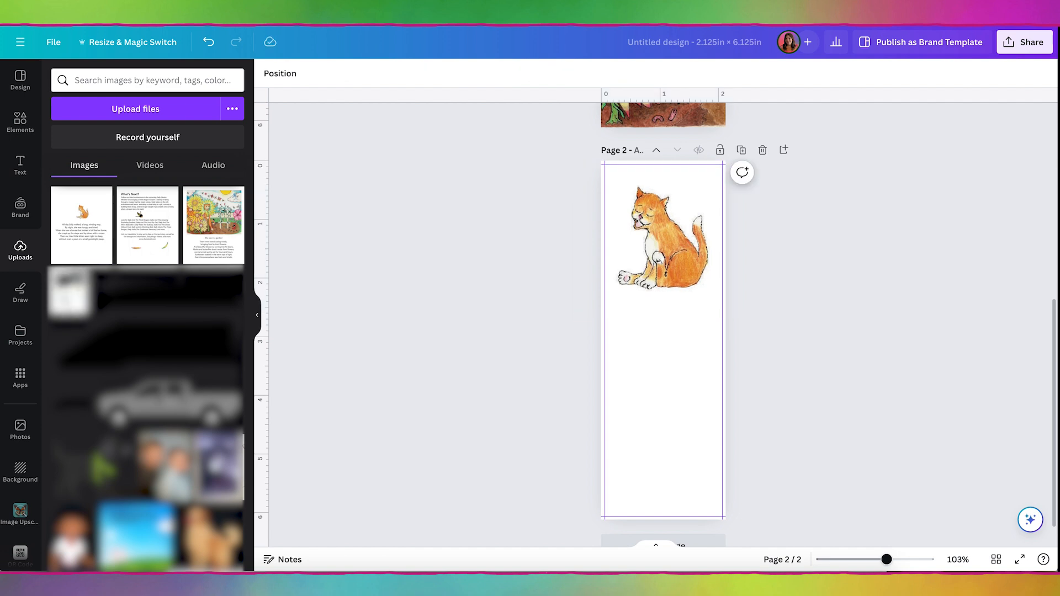
Place the uploaded flower image on page 2, enlarged and cropped to a single yellow flower centred below the cat.
{"action": "left_click", "coordinate": [70, 293]}
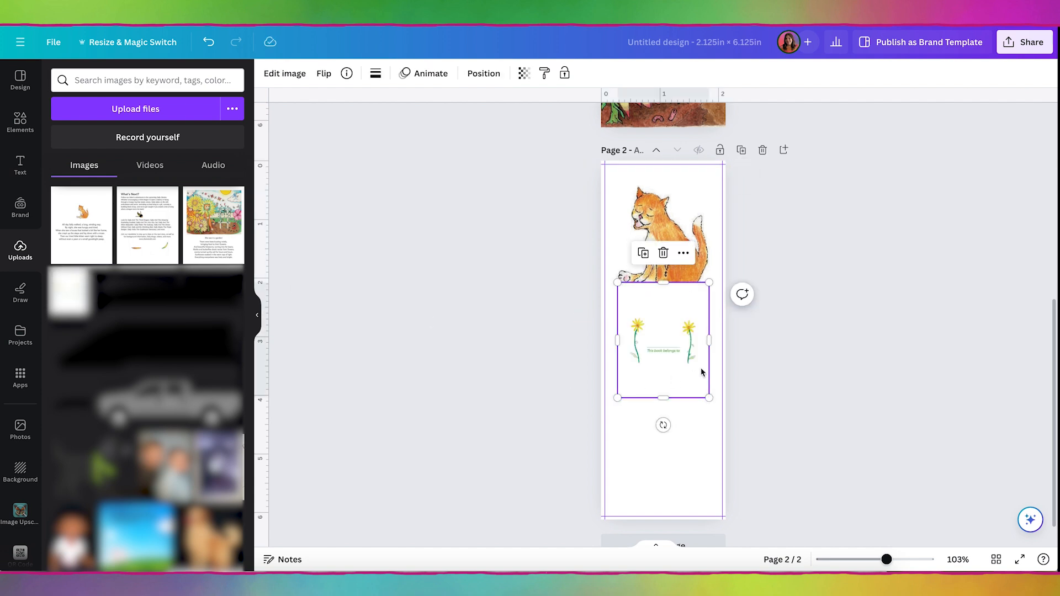
{"action": "left_click_drag", "start_coordinate": [709, 398], "coordinate": [879, 486]}
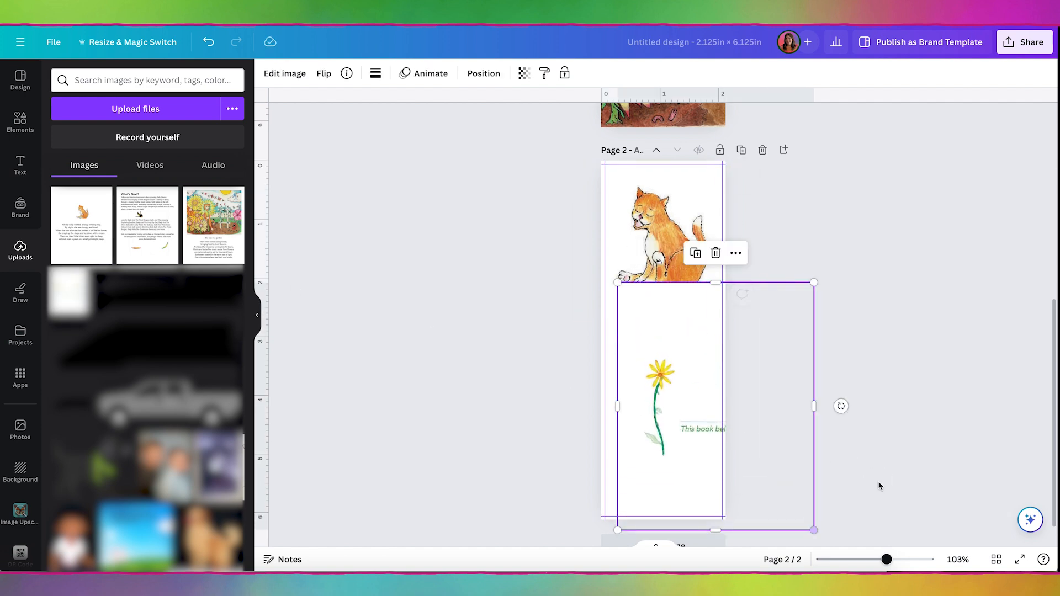
{"action": "left_click_drag", "start_coordinate": [705, 392], "coordinate": [701, 272]}
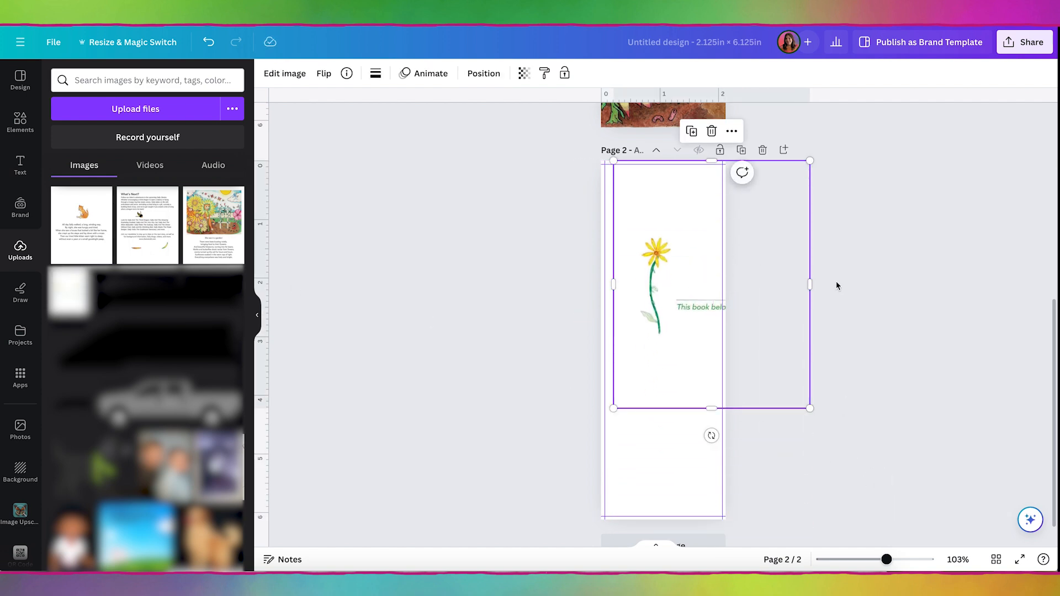
{"action": "left_click_drag", "start_coordinate": [812, 282], "coordinate": [673, 282]}
{"action": "left_click_drag", "start_coordinate": [646, 403], "coordinate": [641, 339]}
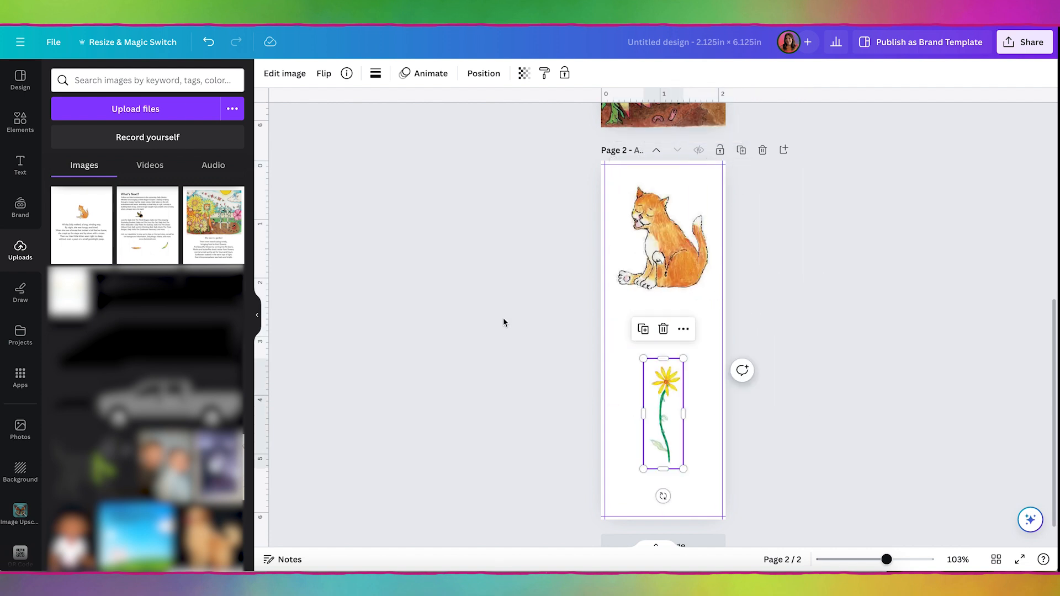
{"action": "left_click", "coordinate": [503, 322]}
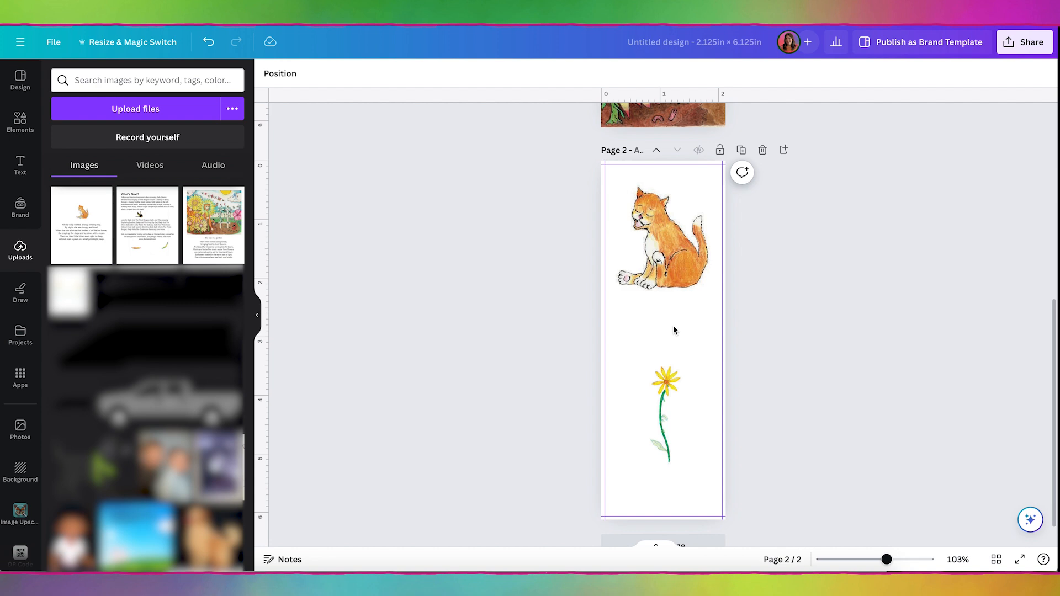
Add the title text "Sally Mitts Finds a Home" on page 2 between the cat and the flower.
{"action": "key", "text": "t"}
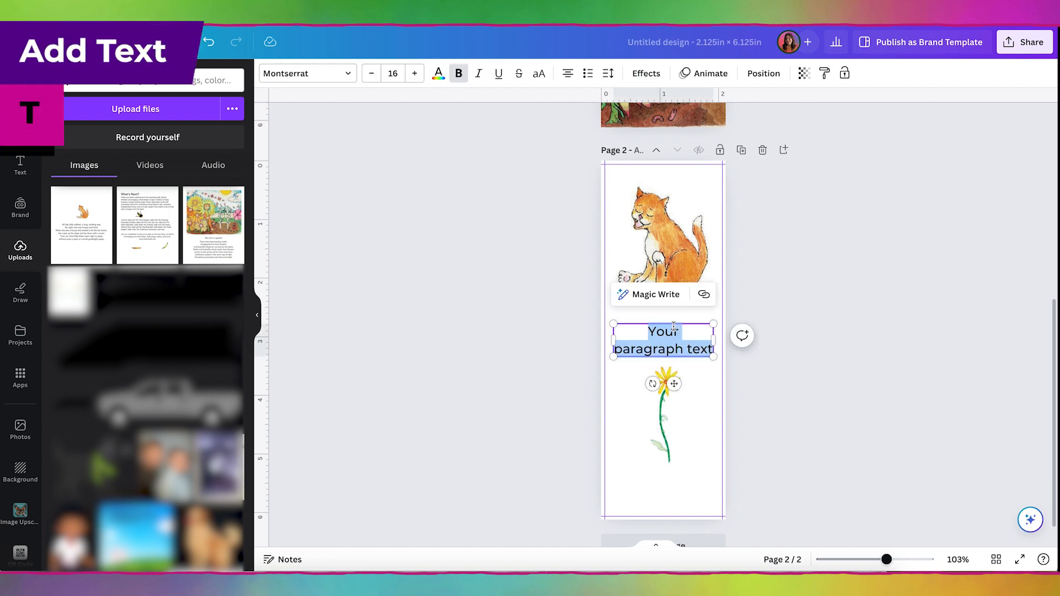
{"action": "type", "text": "Sall"}
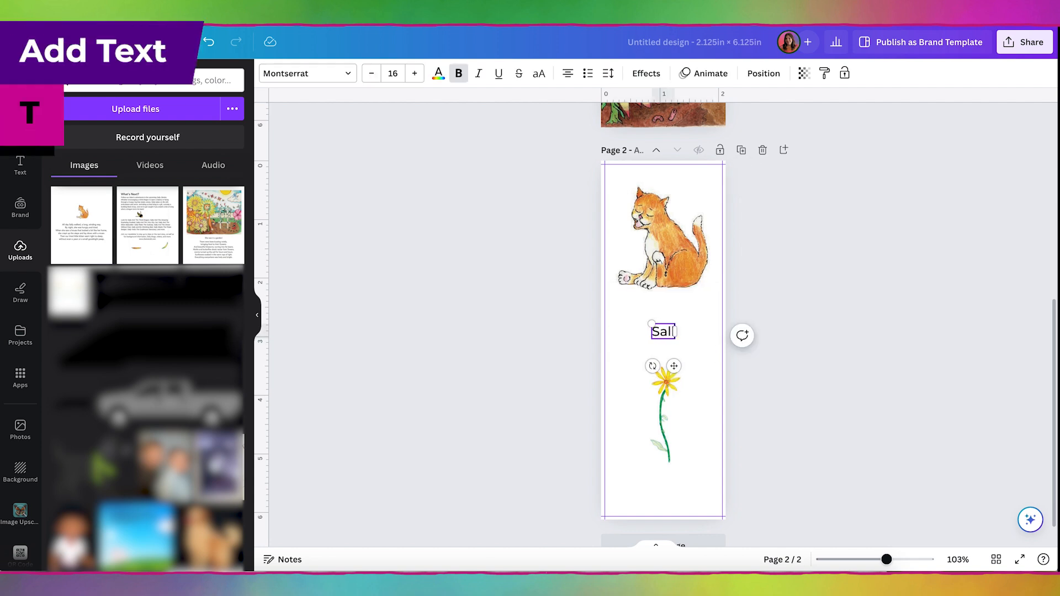
{"action": "type", "text": "y Mitts F"}
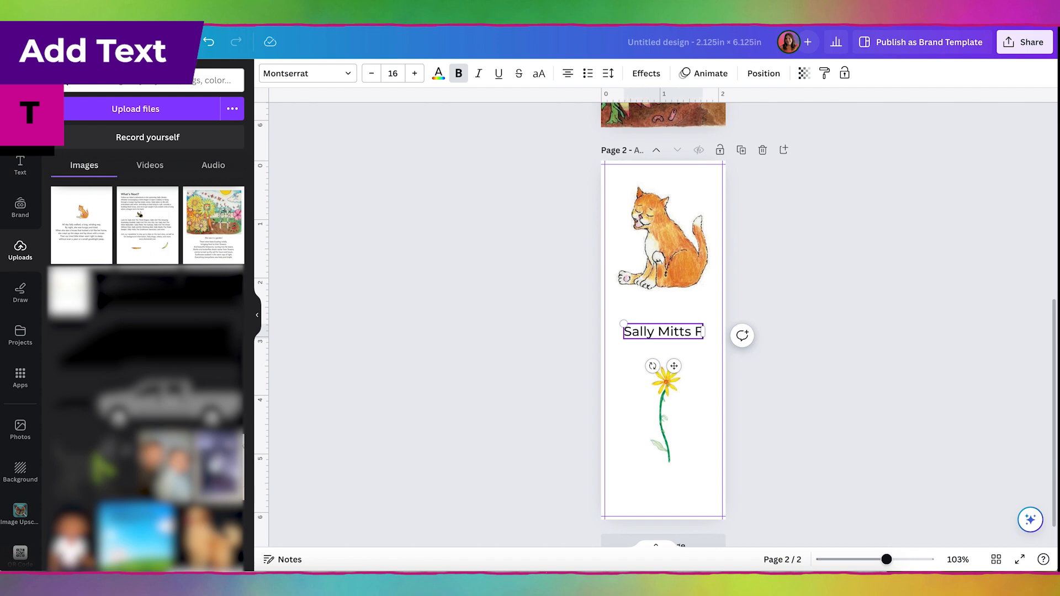
{"action": "type", "text": "inds a Home"}
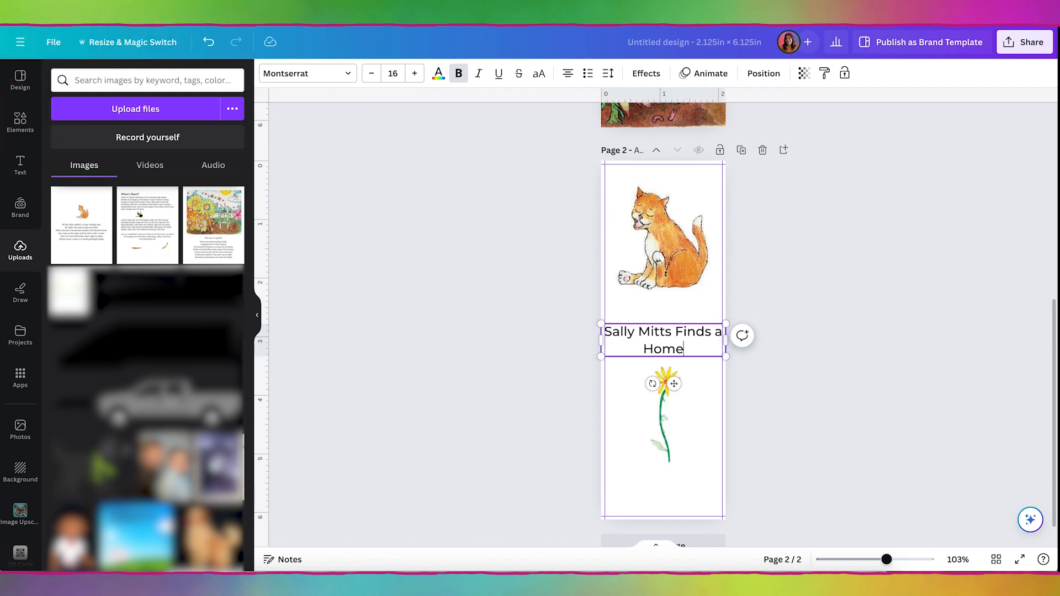
{"action": "key", "text": "Escape"}
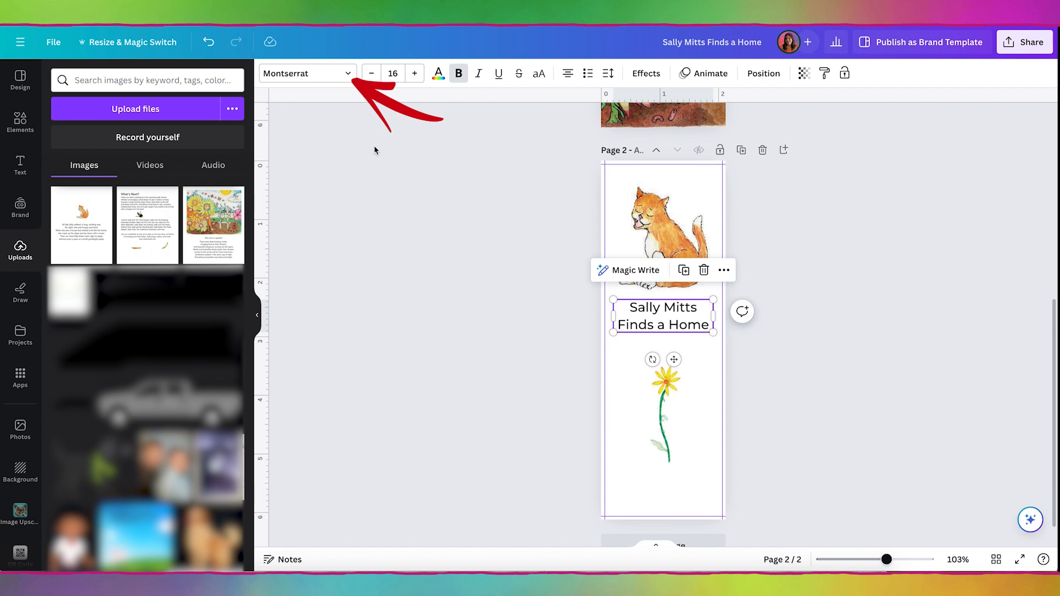
Set the title's font to Montserrat ExtraBold and colour it with the purple from the Brand Kit.
{"action": "left_click", "coordinate": [333, 76]}
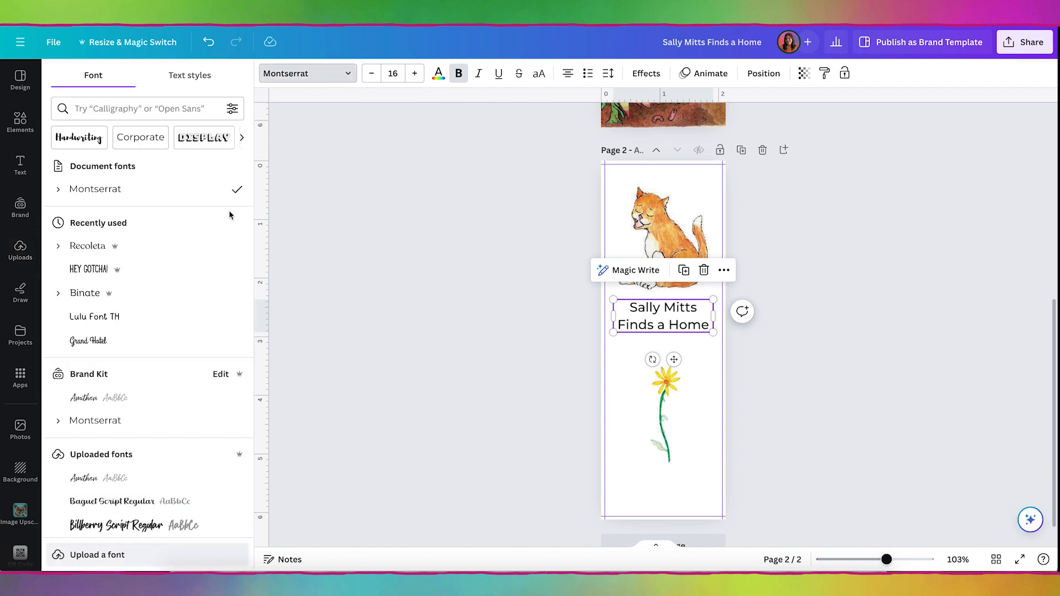
{"action": "left_click", "coordinate": [82, 191]}
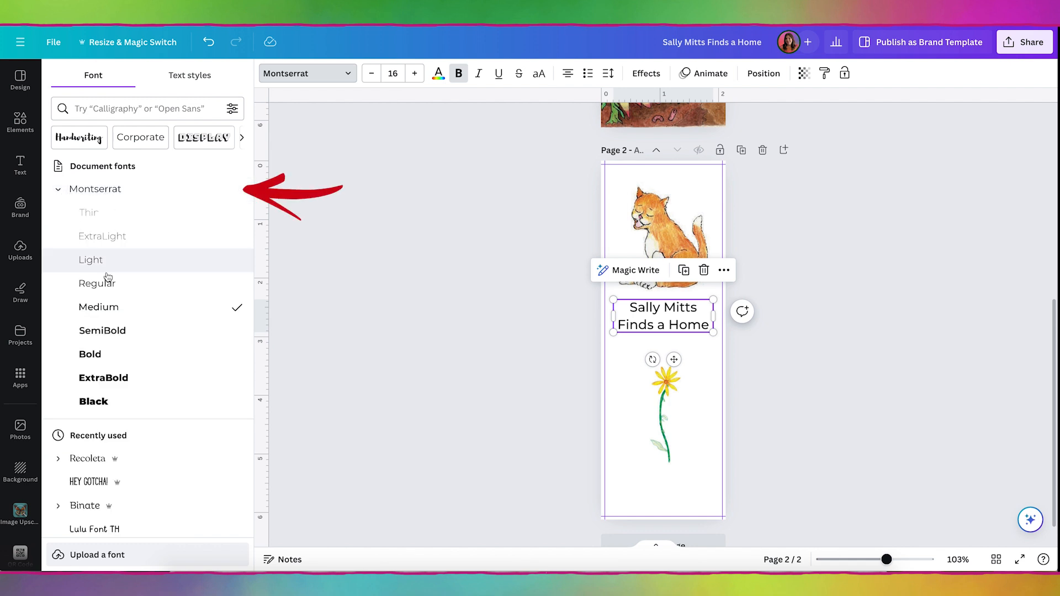
{"action": "left_click", "coordinate": [113, 381]}
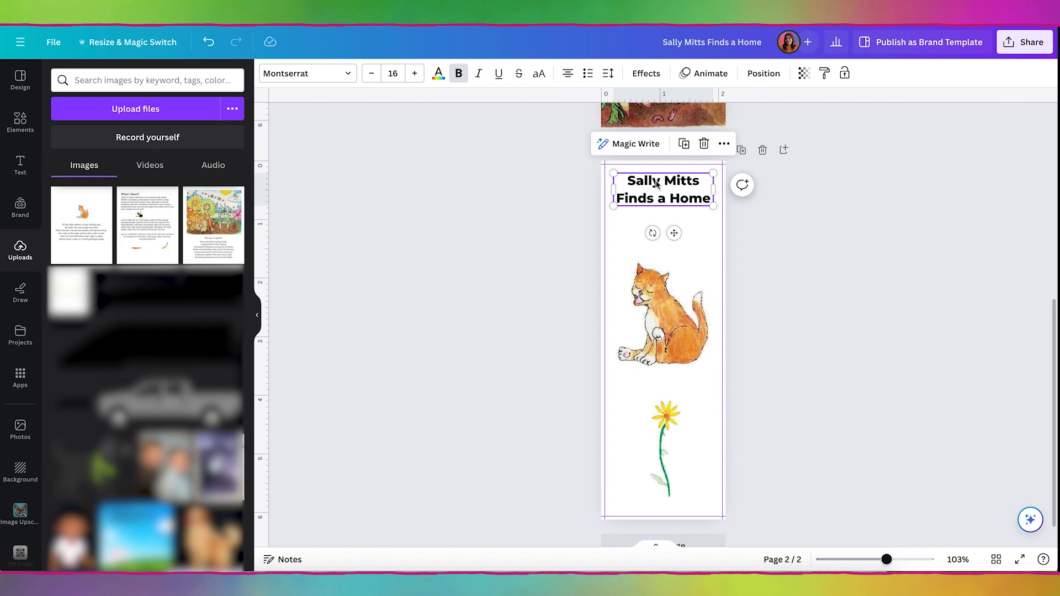
{"action": "left_click", "coordinate": [438, 77]}
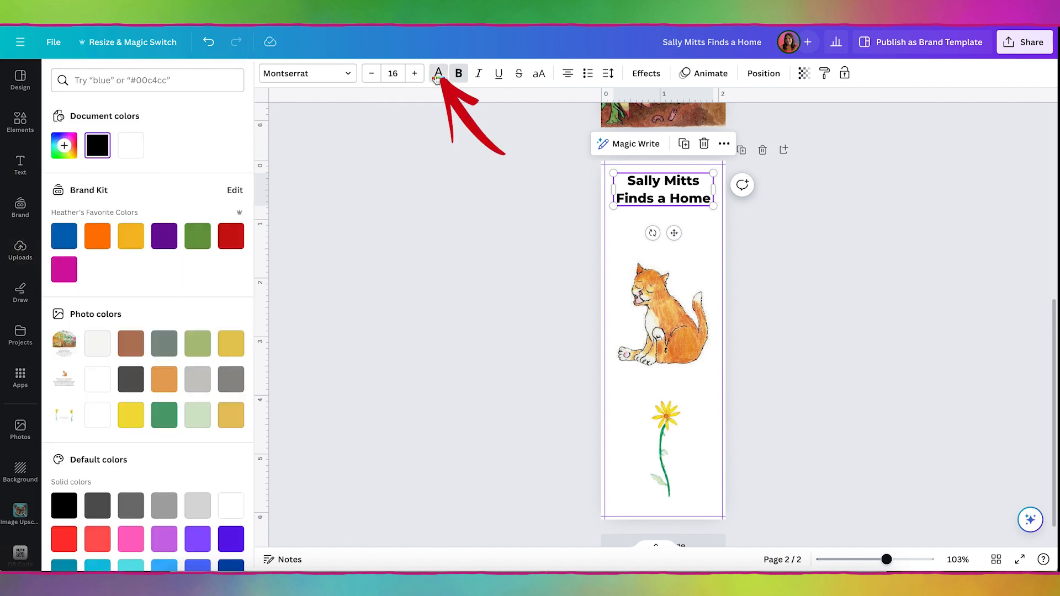
{"action": "left_click", "coordinate": [164, 237]}
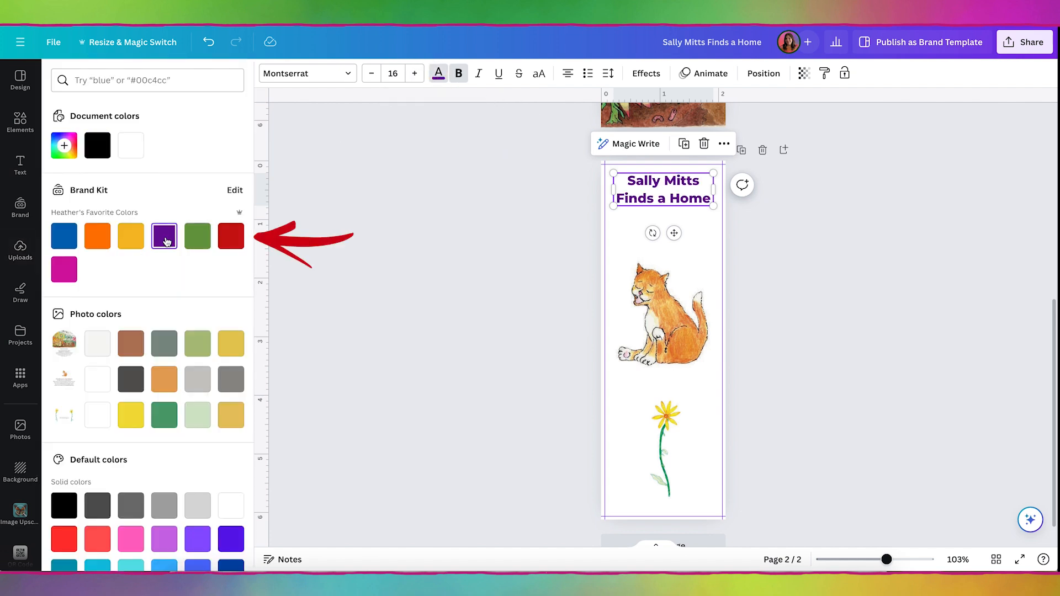
{"action": "left_click", "coordinate": [657, 200]}
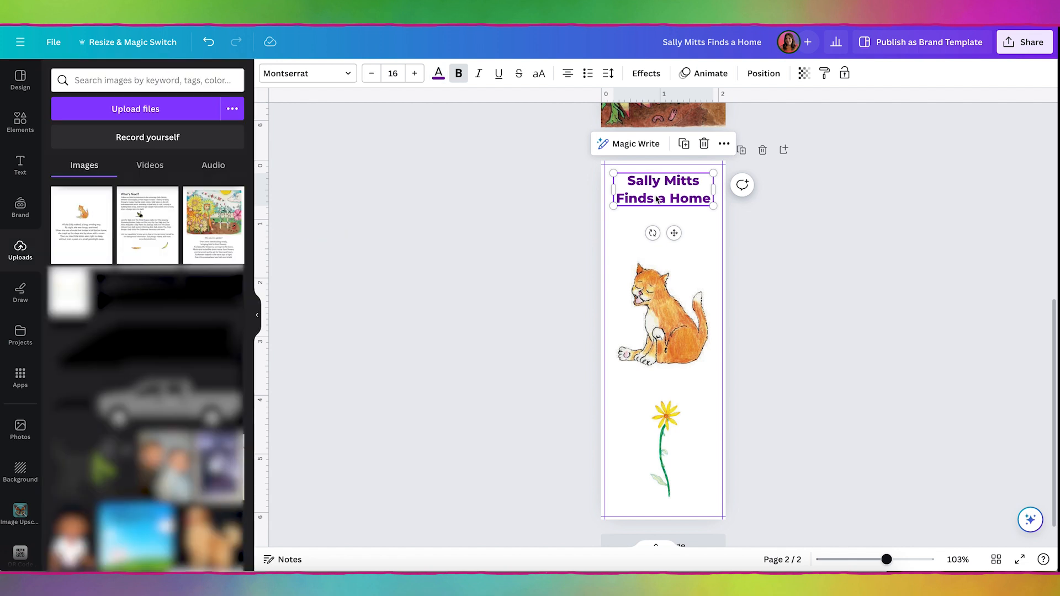
Add a text box on page 2 reading "A children's book by" followed by the author's name.
{"action": "left_click", "coordinate": [697, 224]}
{"action": "key", "text": "t"}
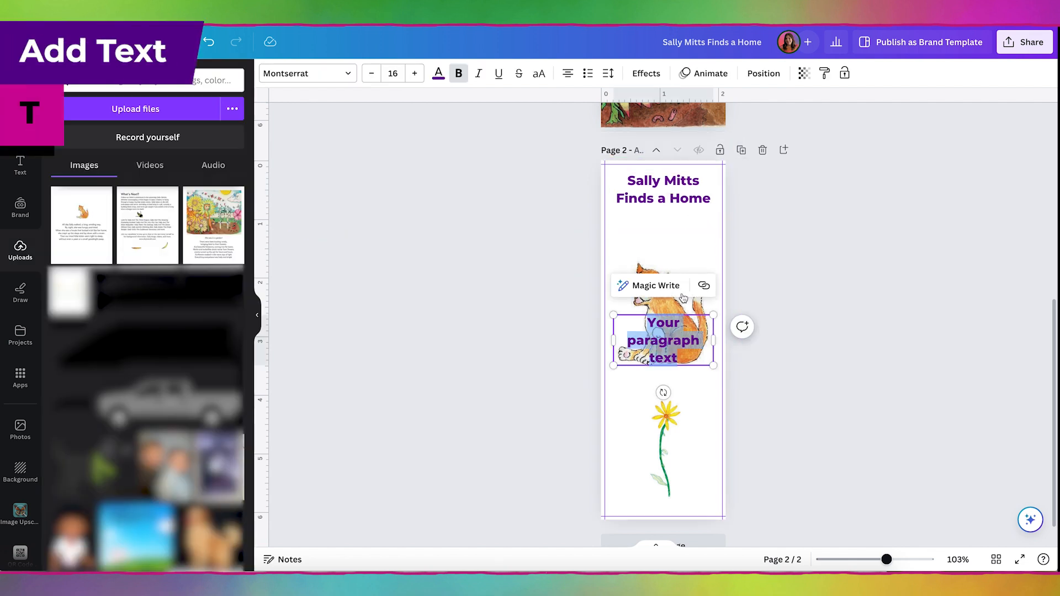
{"action": "key", "text": "BackSpace"}
{"action": "type", "text": "A"}
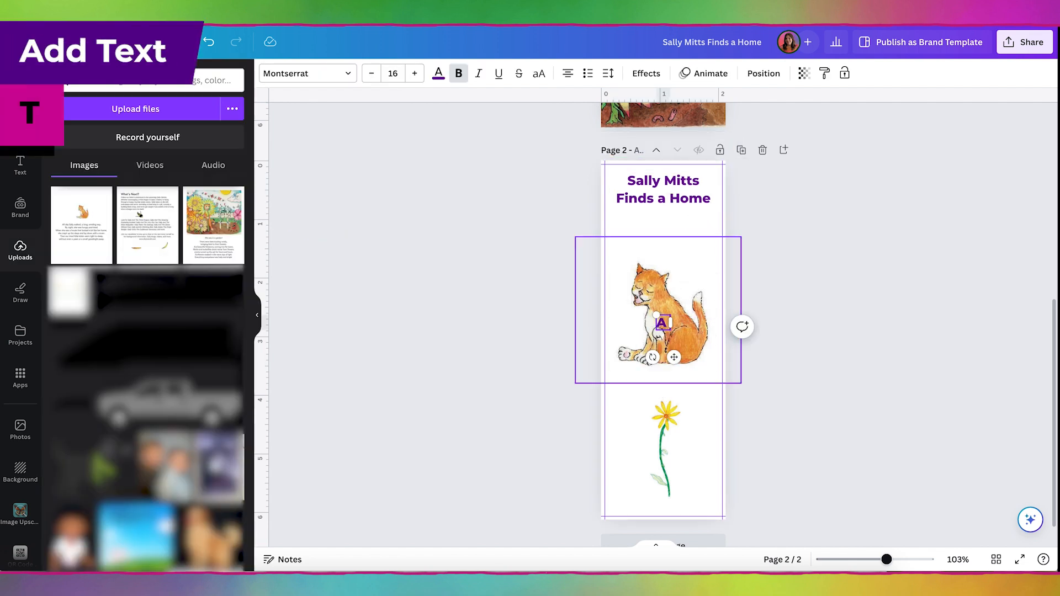
{"action": "type", "text": " children's book by Sh"}
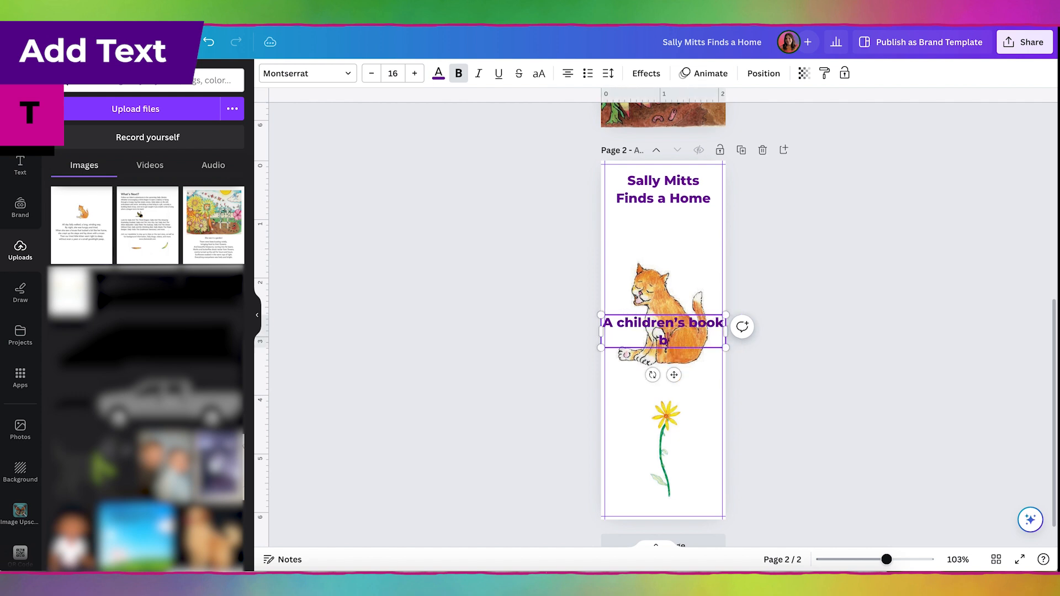
{"action": "type", "text": "ain Stodt"}
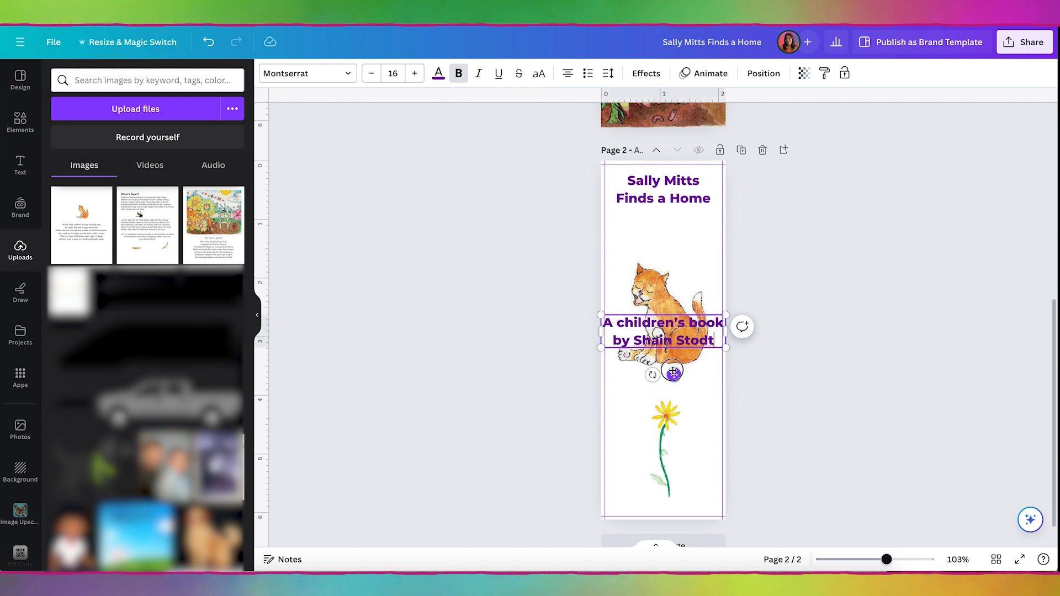
Shrink the subtitle text to size 12.6 and centre it directly beneath the title.
{"action": "left_click_drag", "start_coordinate": [673, 371], "coordinate": [673, 272]}
{"action": "left_click_drag", "start_coordinate": [726, 248], "coordinate": [673, 262]}
{"action": "left_click", "coordinate": [676, 168]}
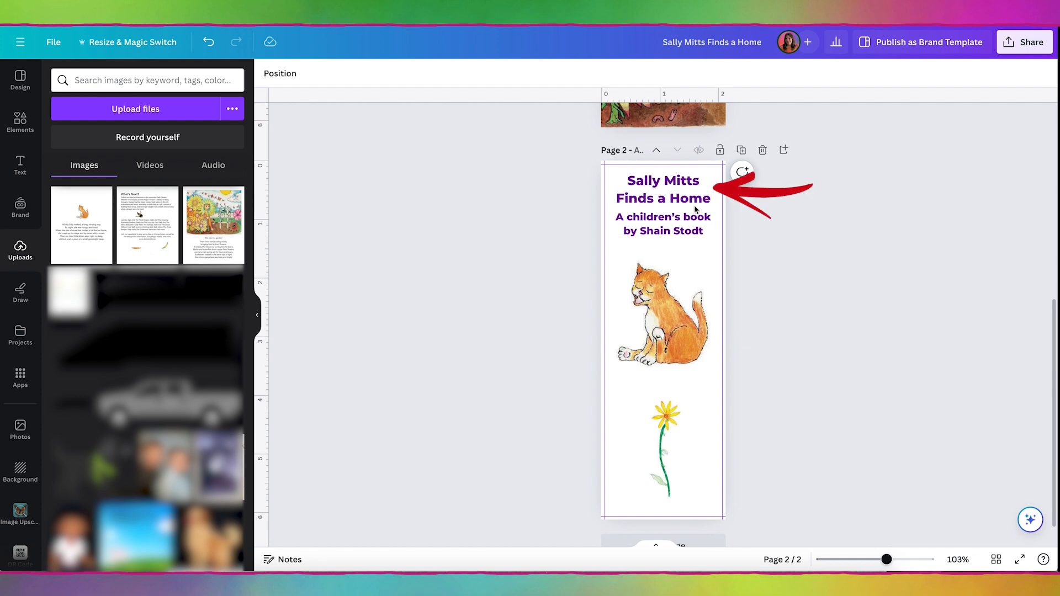
Change the subtitle's font weight to Montserrat Bold.
{"action": "left_click", "coordinate": [672, 230]}
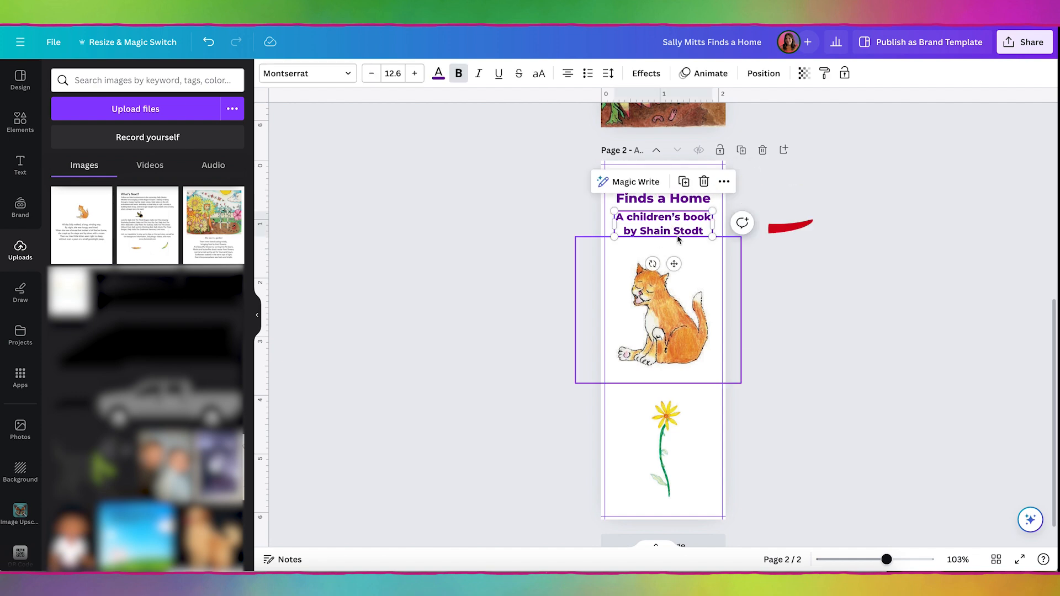
{"action": "left_click", "coordinate": [662, 200]}
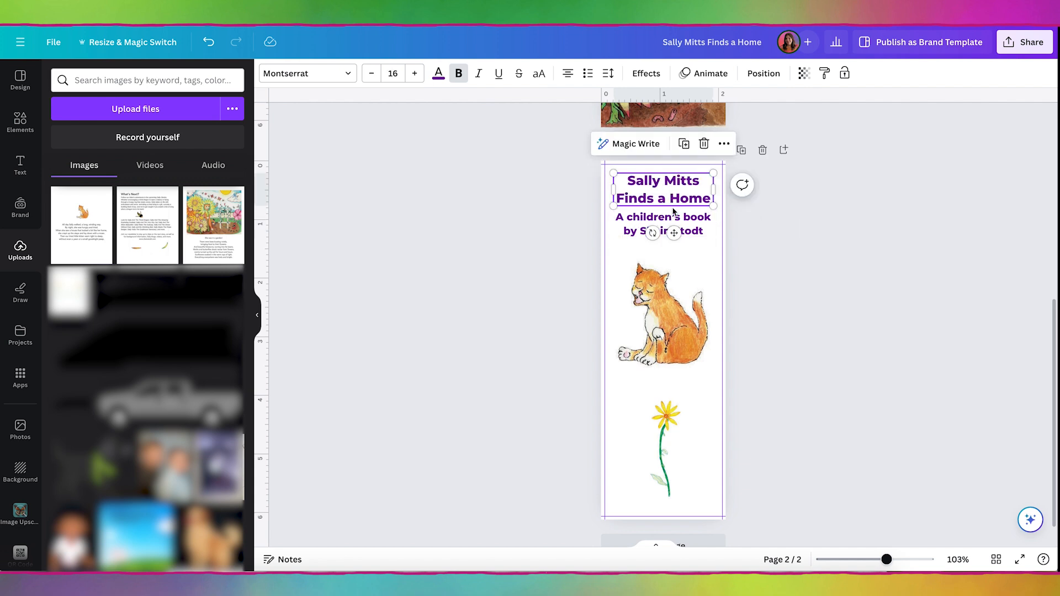
{"action": "left_click", "coordinate": [685, 224]}
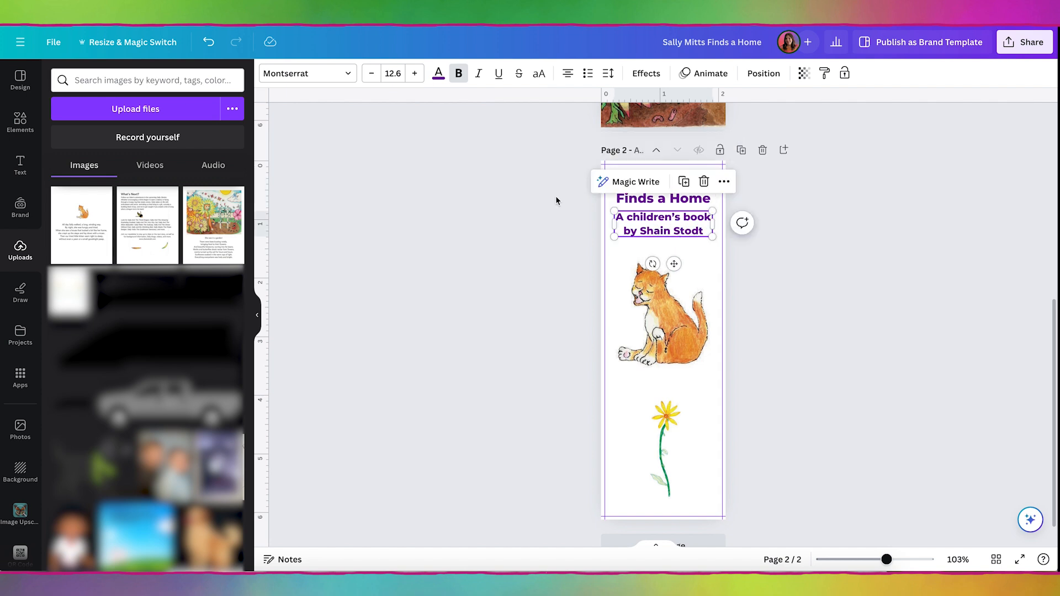
{"action": "left_click", "coordinate": [348, 75]}
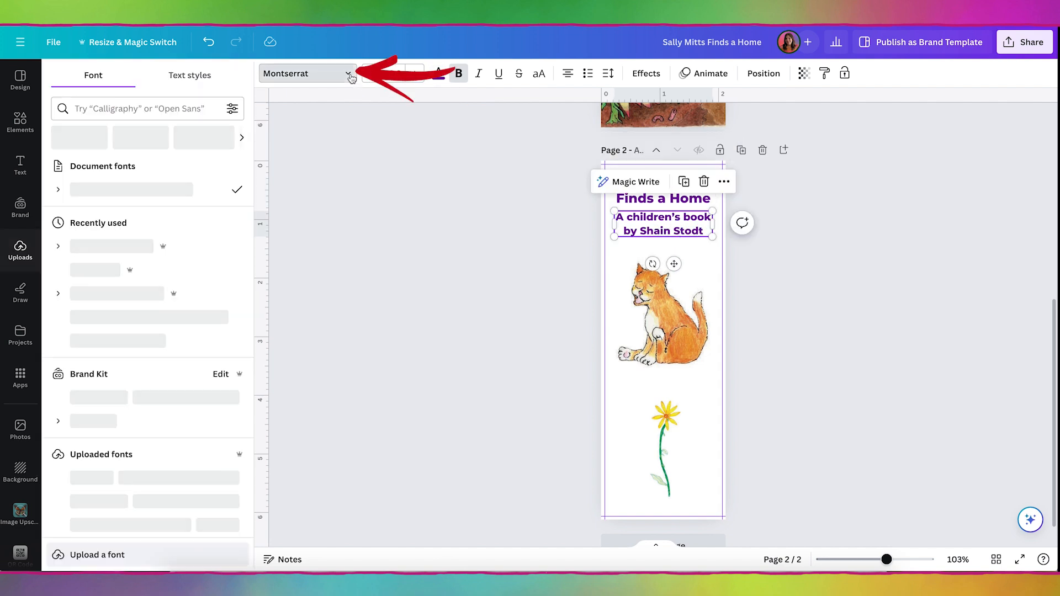
{"action": "left_click", "coordinate": [58, 189]}
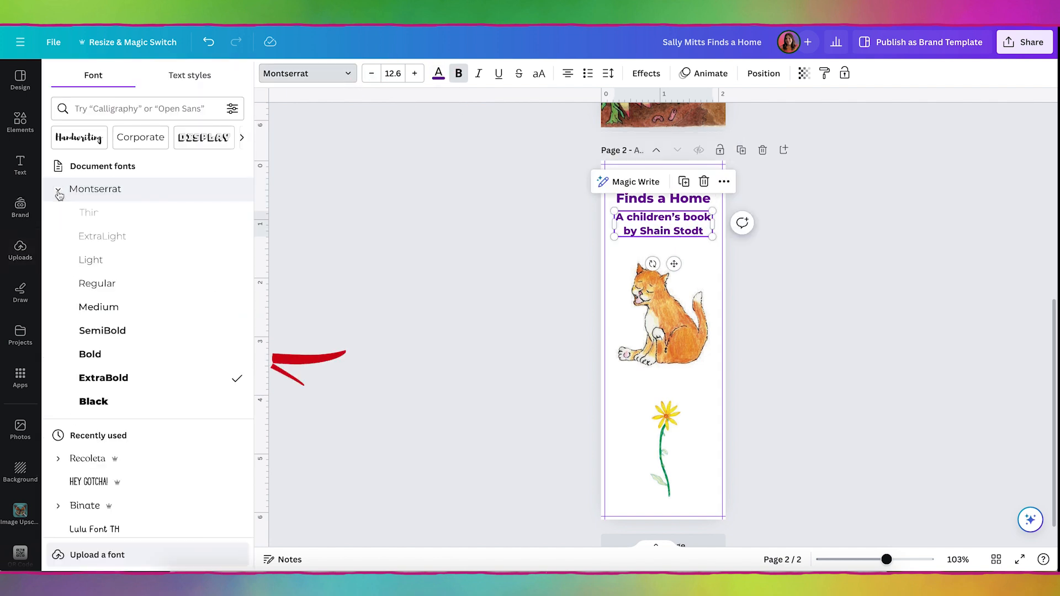
{"action": "left_click", "coordinate": [119, 359]}
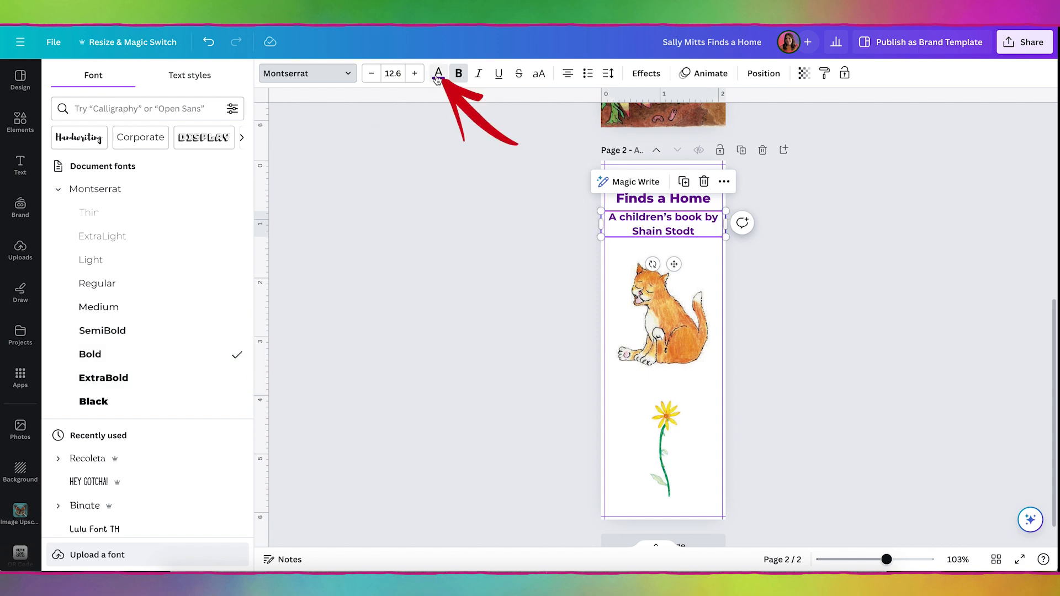
Recolour the subtitle with a custom purple that is brighter than the title's colour.
{"action": "left_click", "coordinate": [438, 73]}
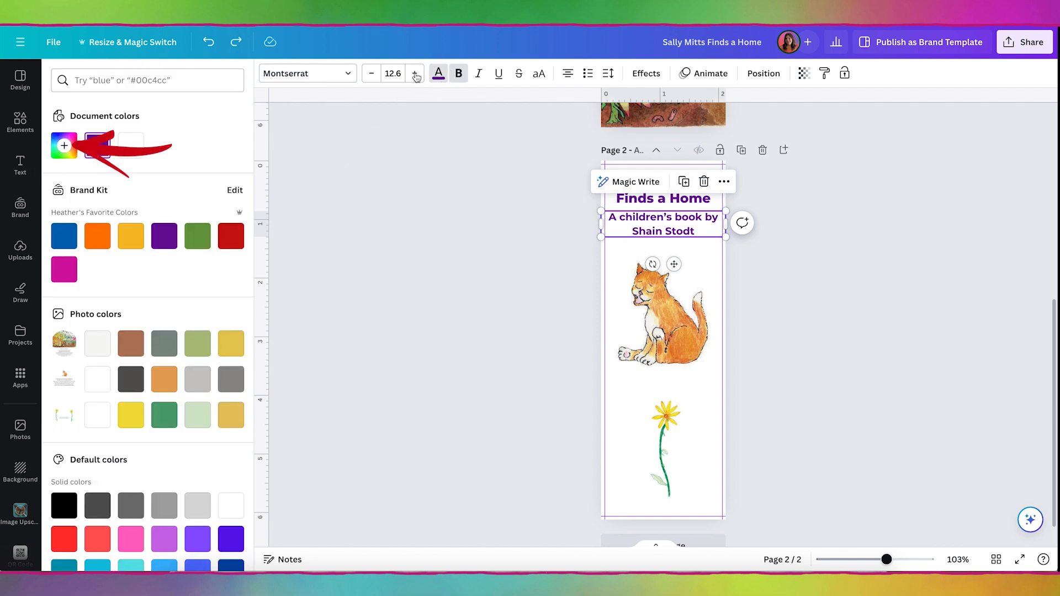
{"action": "left_click", "coordinate": [64, 145]}
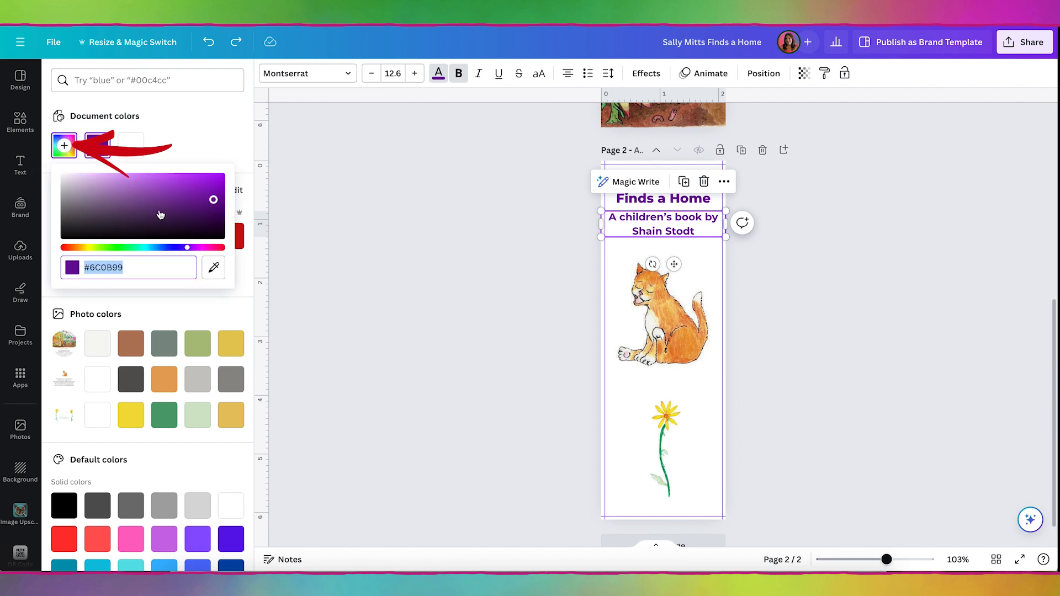
{"action": "left_click", "coordinate": [183, 182]}
{"action": "left_click", "coordinate": [486, 234]}
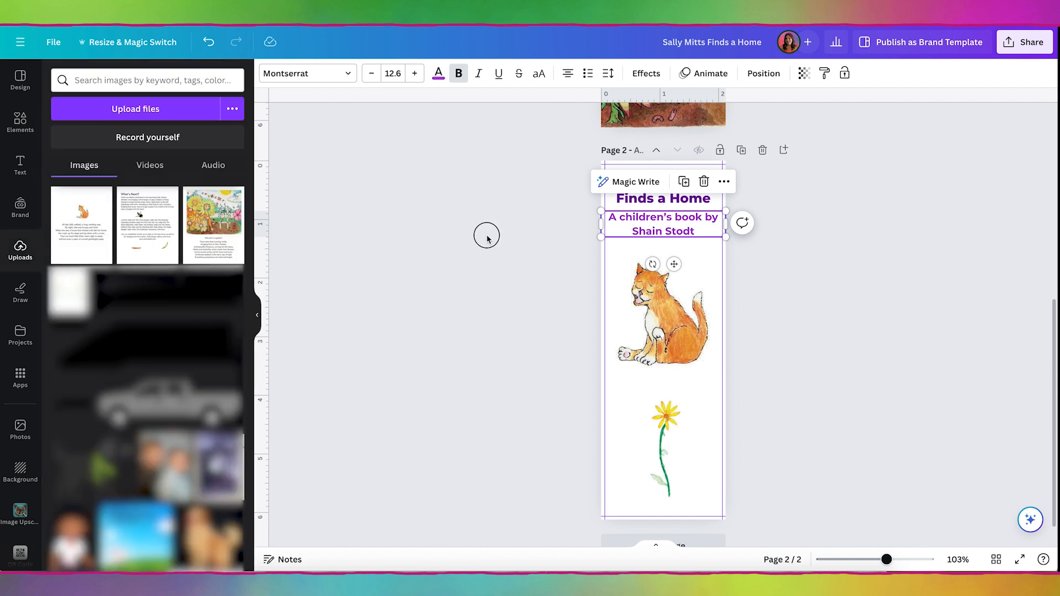
Tighten the line spacing of the title text on page 2.
{"action": "left_click", "coordinate": [671, 191]}
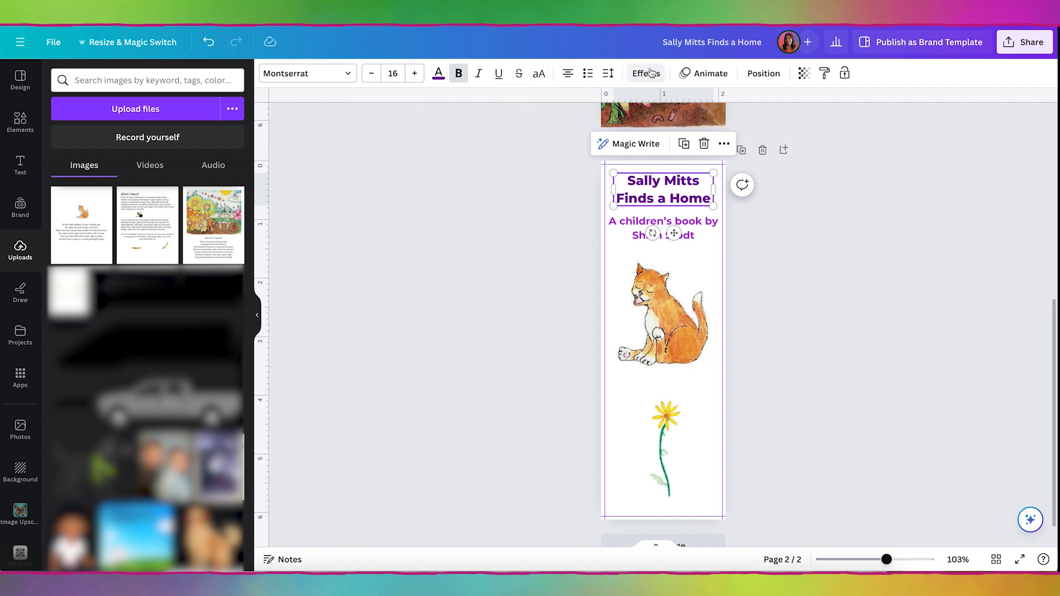
{"action": "left_click", "coordinate": [608, 74]}
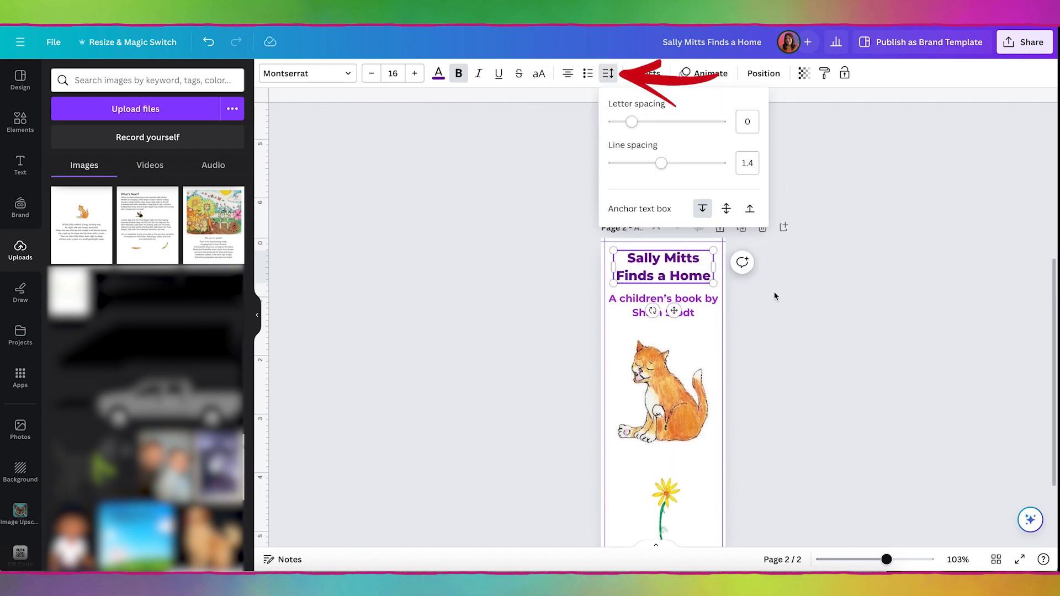
{"action": "left_click_drag", "start_coordinate": [661, 163], "coordinate": [647, 164]}
{"action": "left_click", "coordinate": [729, 311]}
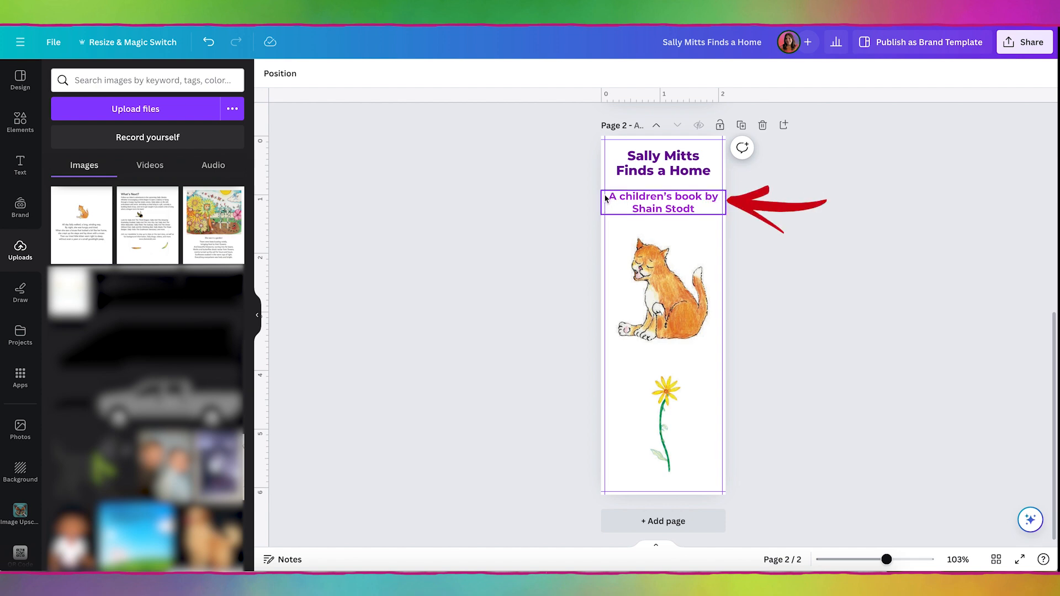
Narrow the subtitle's text box so the second line starts with "by", and centre it beneath the title.
{"action": "left_click", "coordinate": [689, 201]}
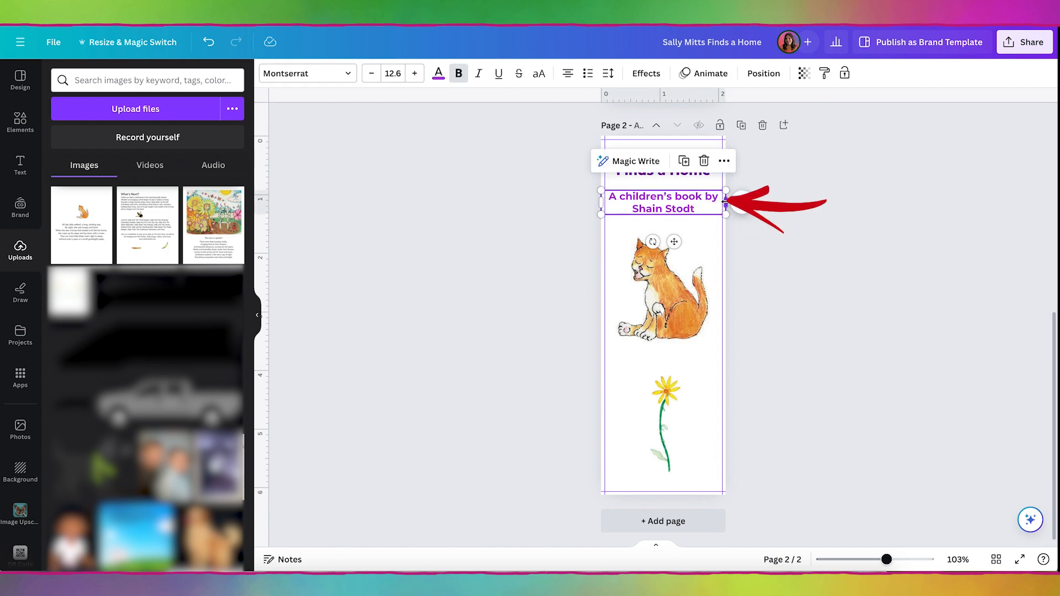
{"action": "left_click_drag", "start_coordinate": [725, 202], "coordinate": [699, 201]}
{"action": "left_click_drag", "start_coordinate": [640, 221], "coordinate": [651, 221]}
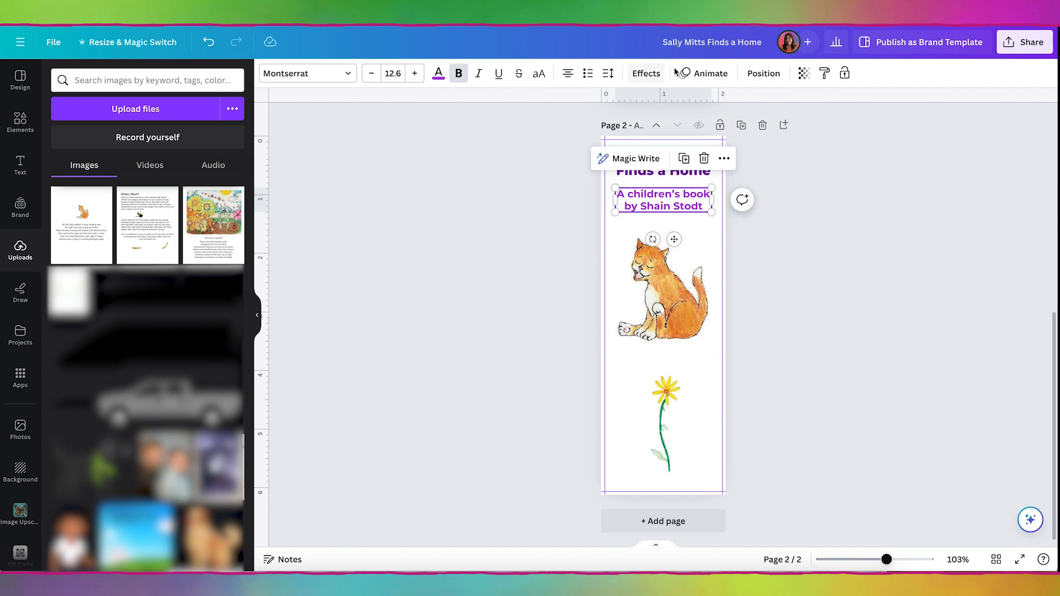
{"action": "left_click", "coordinate": [767, 79]}
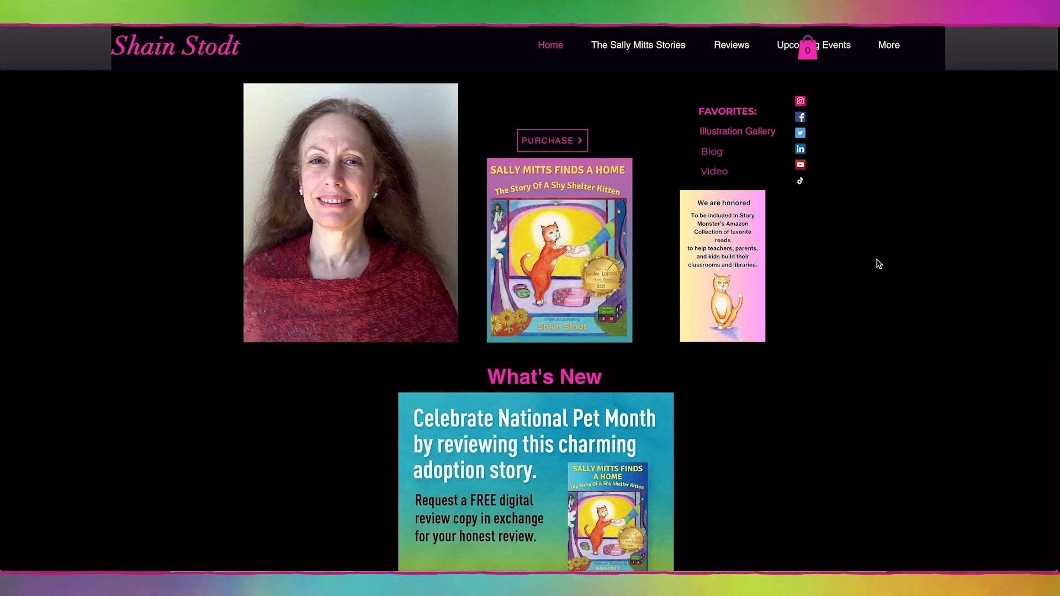
Look over the author's website, then generate a QR code in Canva on page 2 that links to its URL.
{"action": "scroll", "coordinate": [879, 264], "scroll_direction": "down", "scroll_amount": 3}
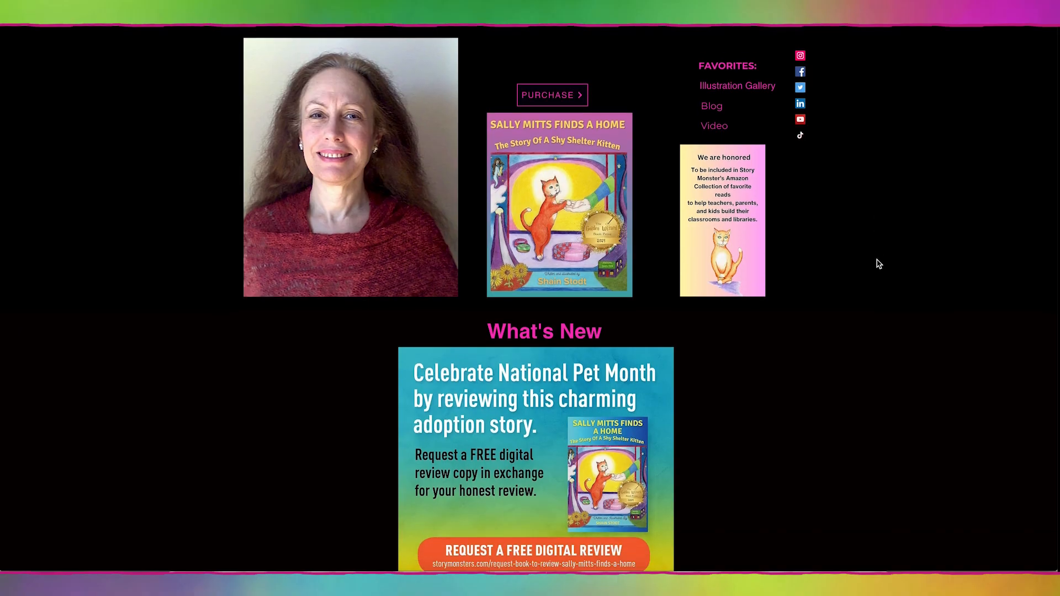
{"action": "scroll", "coordinate": [878, 263], "scroll_direction": "up", "scroll_amount": 4}
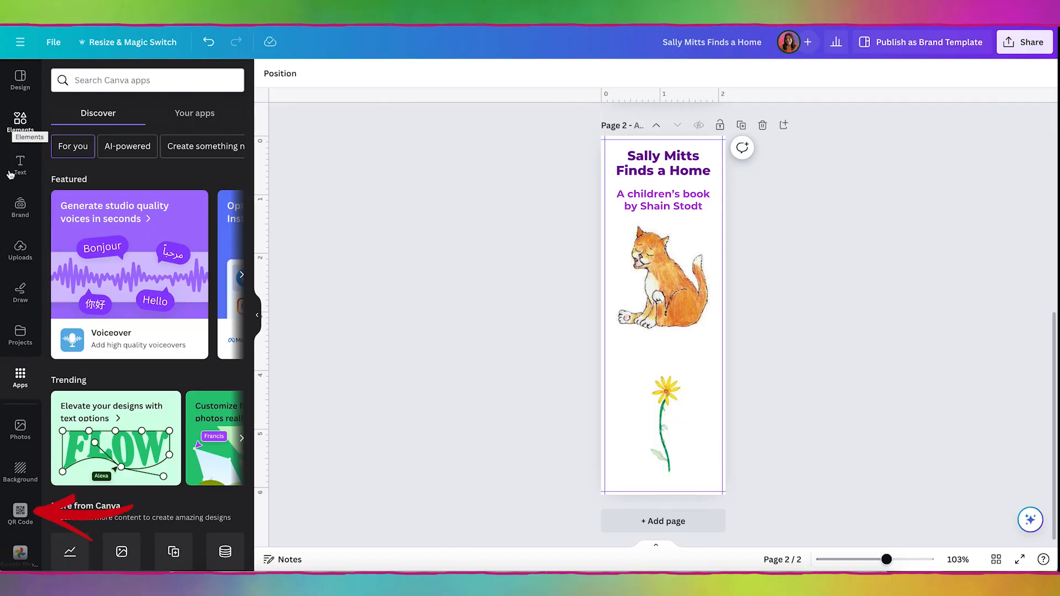
{"action": "left_click", "coordinate": [21, 514]}
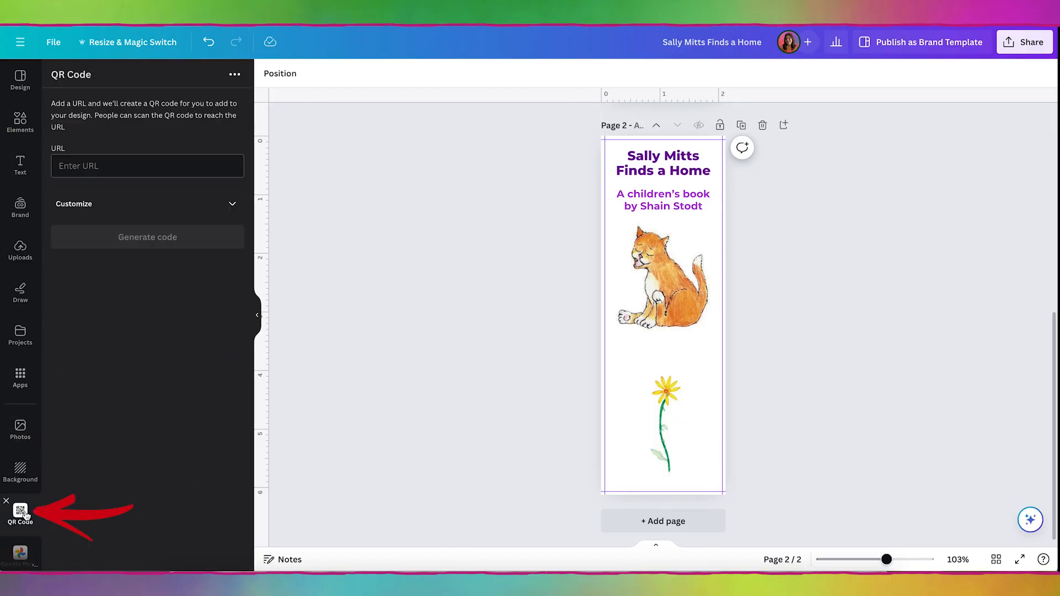
{"action": "left_click", "coordinate": [130, 166]}
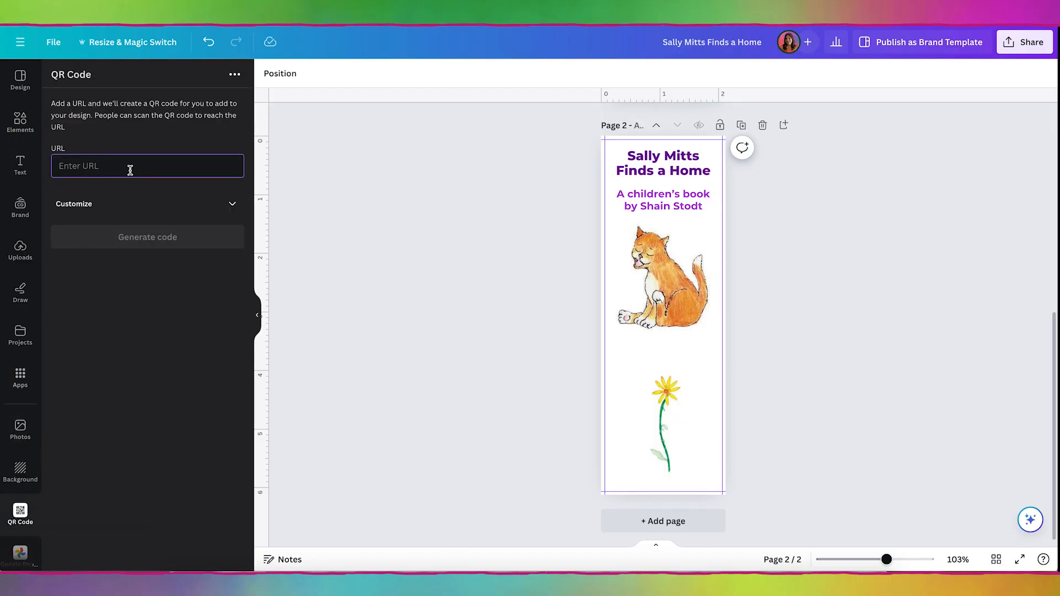
{"action": "type", "text": "https://www.shainstodt.com/"}
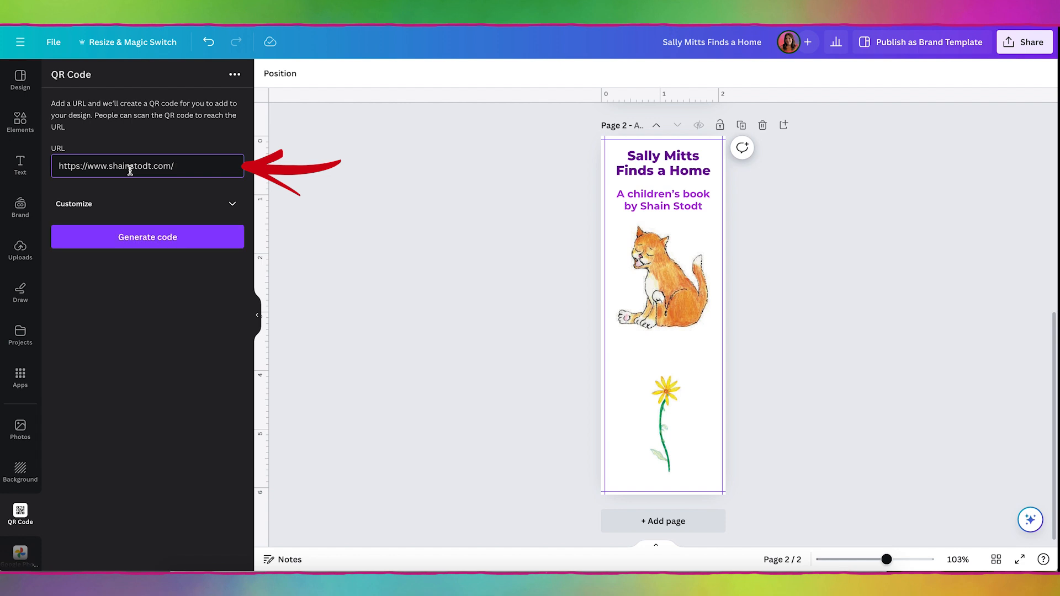
{"action": "left_click", "coordinate": [161, 242]}
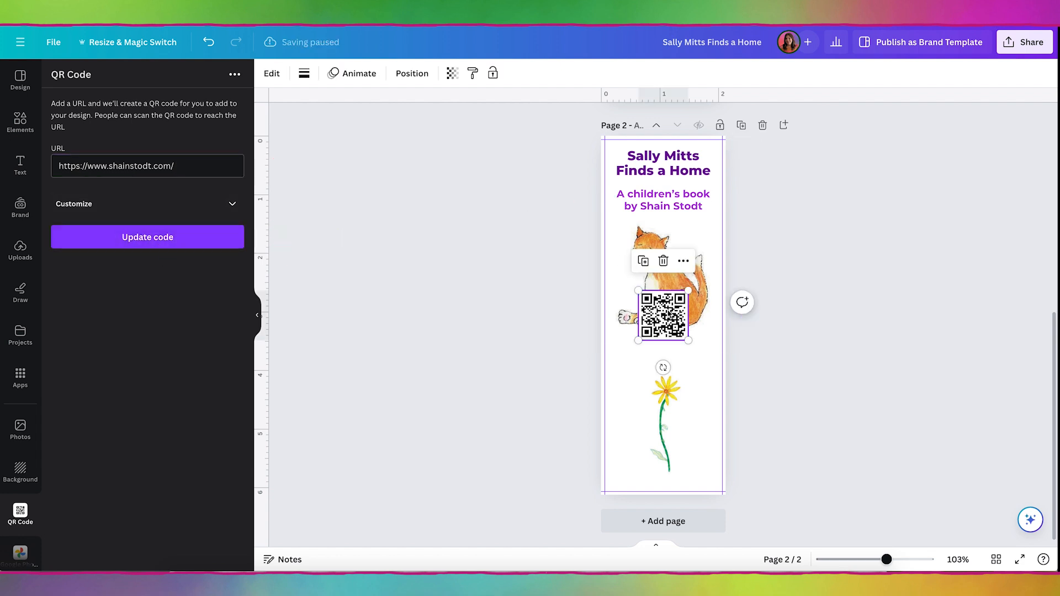
Move the QR code to the centre of page 2's lower part, with the flower laid horizontally between it and the cat.
{"action": "left_click_drag", "start_coordinate": [670, 325], "coordinate": [657, 364]}
{"action": "left_click", "coordinate": [665, 400]}
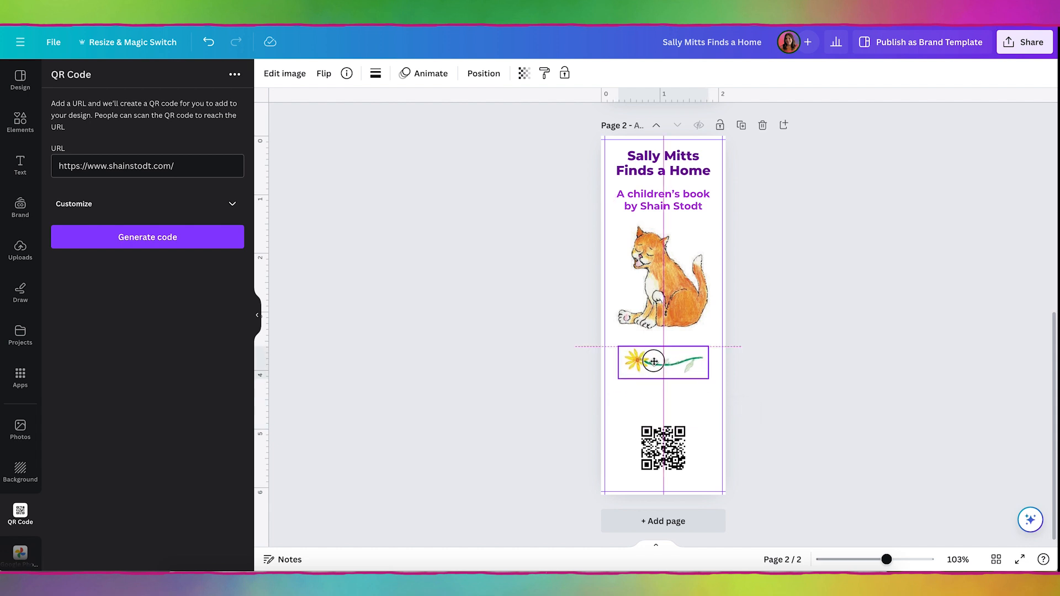
{"action": "left_click_drag", "start_coordinate": [665, 442], "coordinate": [665, 408]}
Rotate the flower upright and place it and a duplicate on either side of the QR code.
{"action": "left_click", "coordinate": [698, 362]}
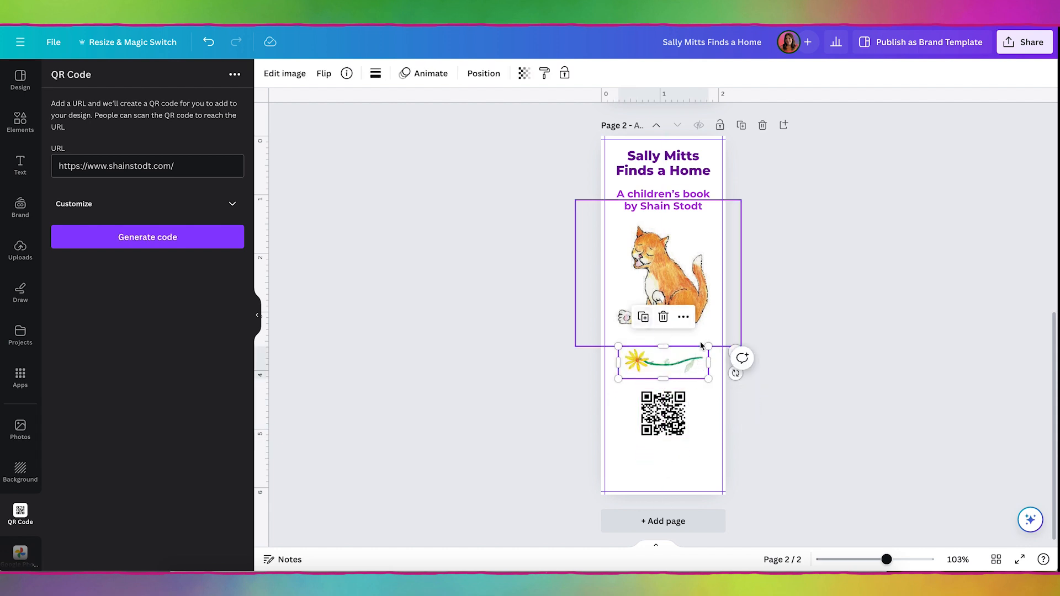
{"action": "left_click_drag", "start_coordinate": [736, 373], "coordinate": [650, 415]}
{"action": "left_click_drag", "start_coordinate": [659, 349], "coordinate": [701, 382]}
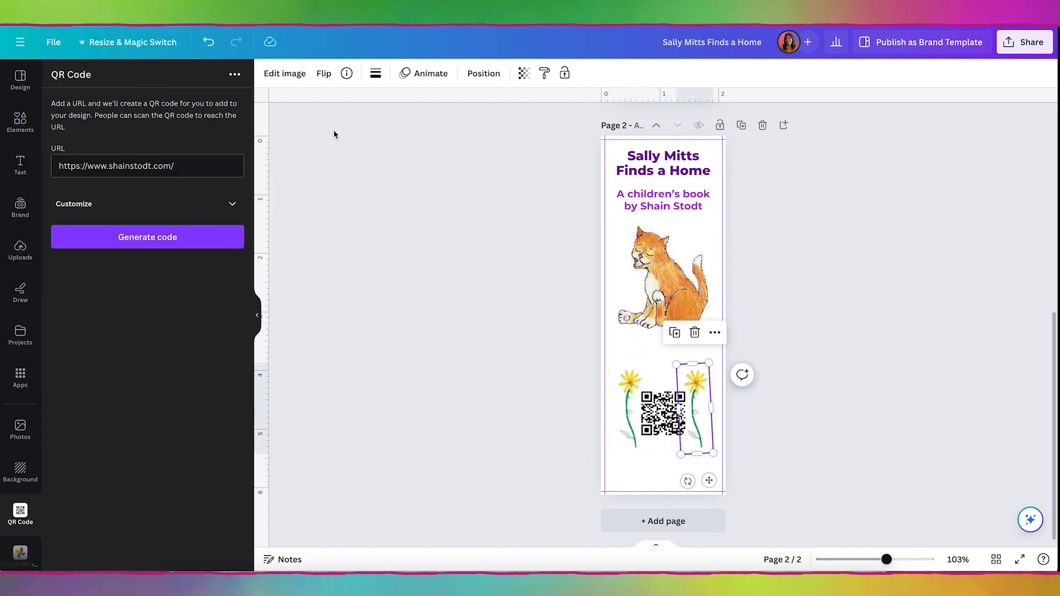
Flip the flower on the QR code's right side horizontally to mirror the other one.
{"action": "left_click", "coordinate": [324, 73]}
{"action": "left_click", "coordinate": [348, 108]}
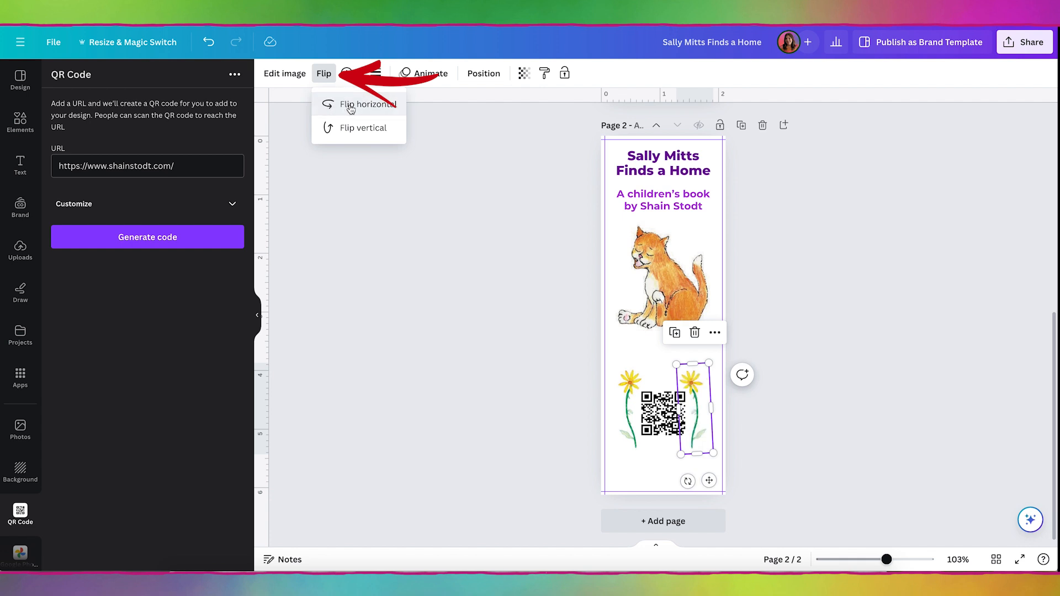
{"action": "left_click", "coordinate": [837, 387]}
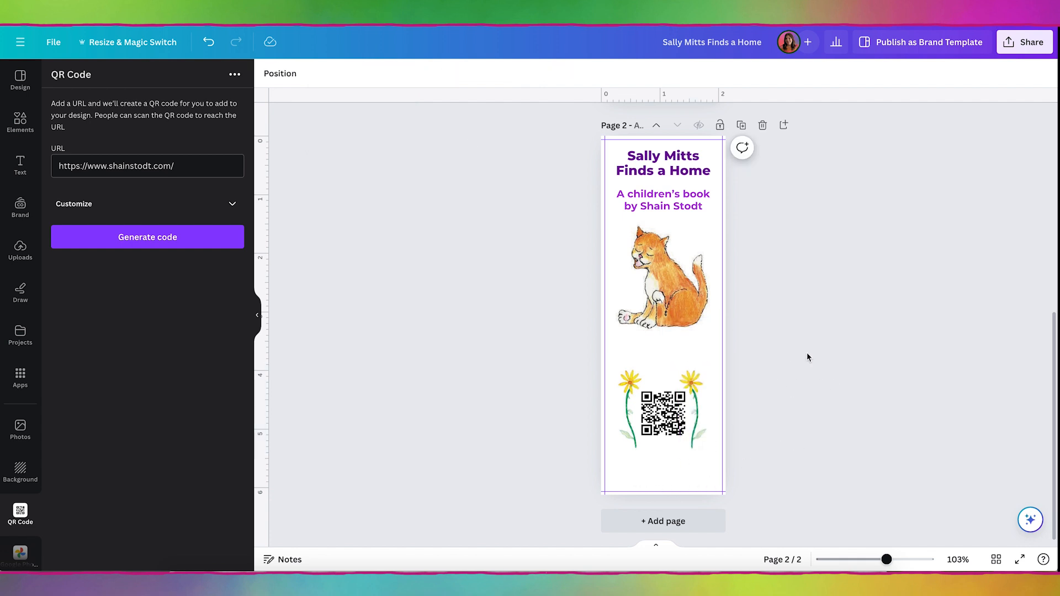
{"action": "key", "text": "t"}
{"action": "key", "text": "BackSpace"}
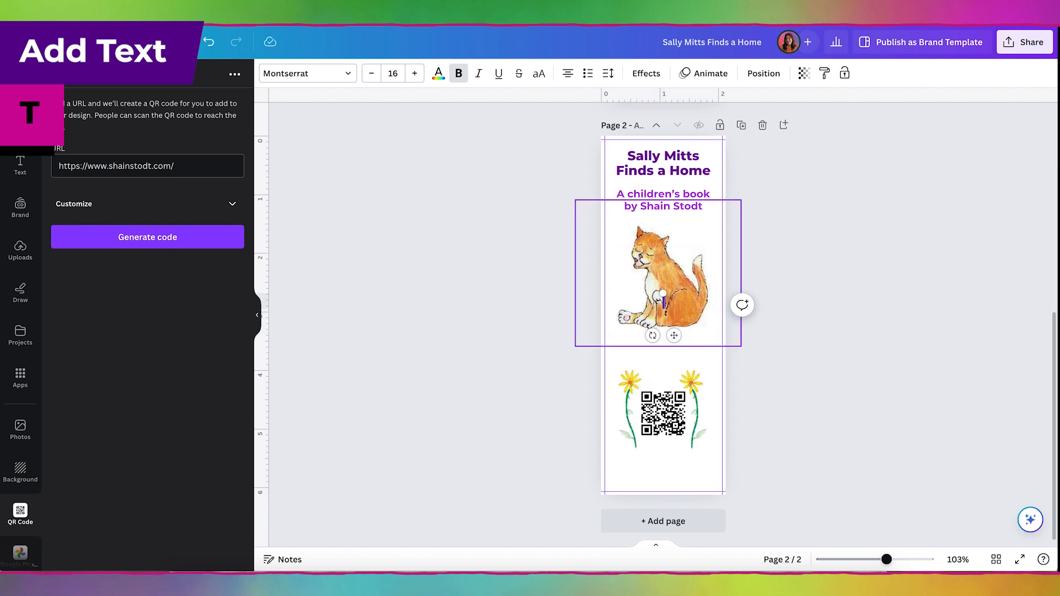
{"action": "type", "text": "https://www.shainstodt.com"}
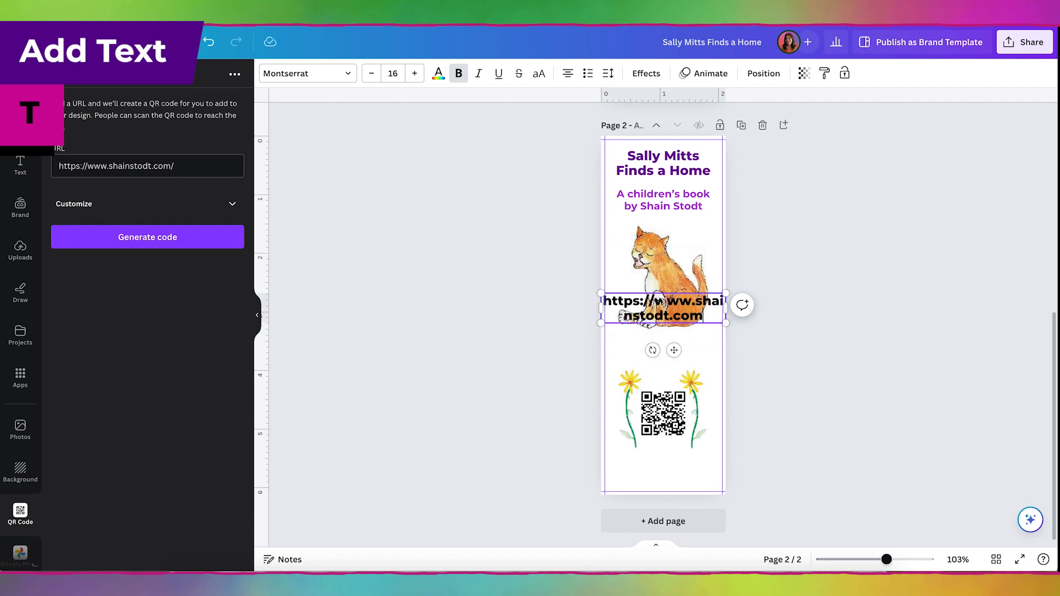
{"action": "left_click_drag", "start_coordinate": [655, 300], "coordinate": [606, 301]}
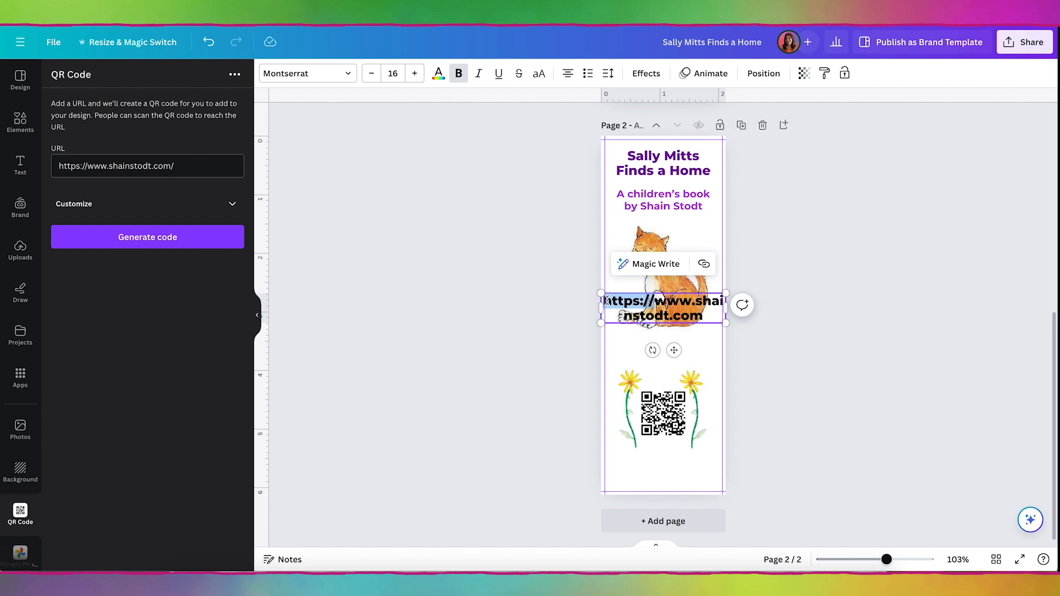
{"action": "key", "text": "BackSpace"}
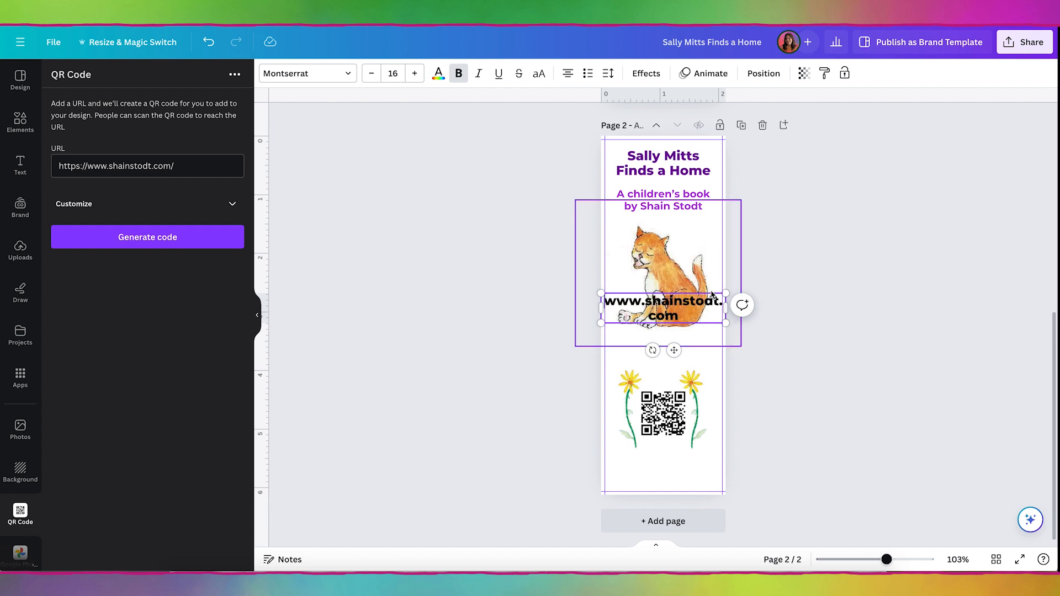
Reduce the website text to size 12 and move it below the QR code near page 2's lower margin.
{"action": "left_click", "coordinate": [887, 303]}
{"action": "left_click", "coordinate": [651, 312]}
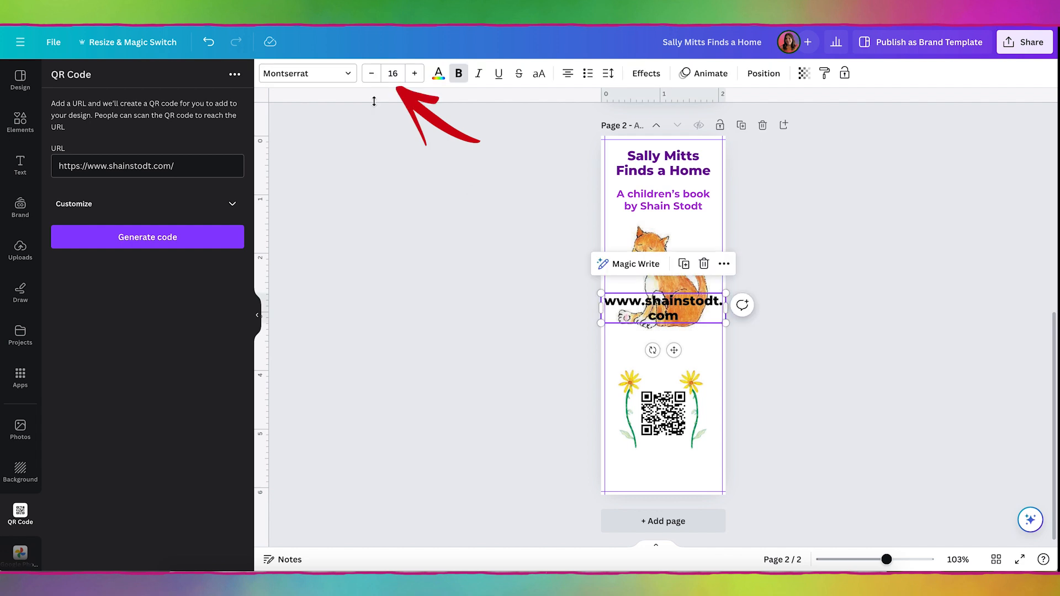
{"action": "left_click", "coordinate": [371, 74]}
{"action": "left_click", "coordinate": [371, 74]}
{"action": "left_click", "coordinate": [371, 74]}
{"action": "left_click", "coordinate": [371, 74]}
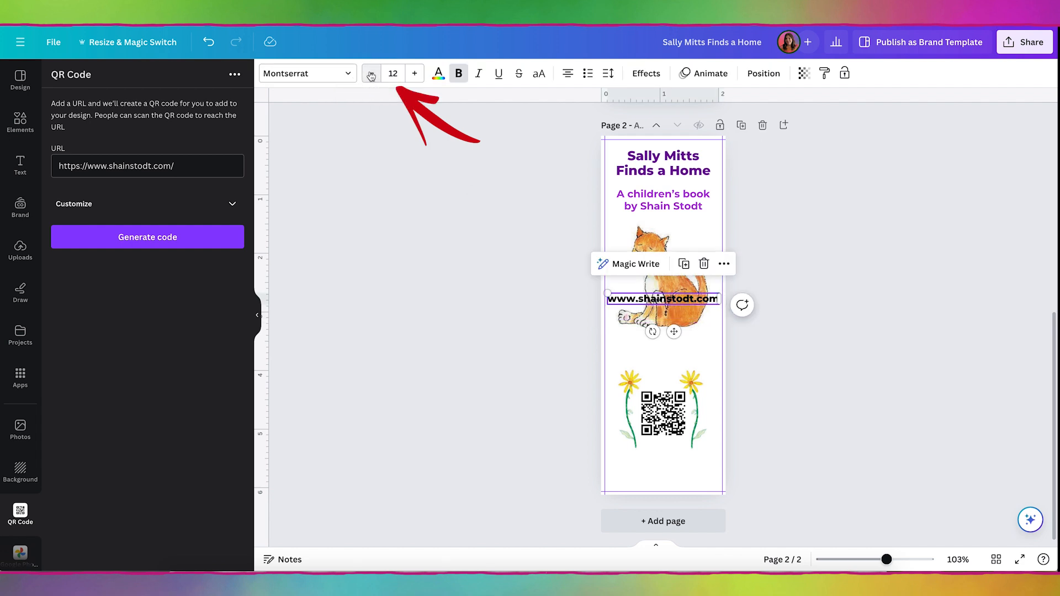
{"action": "left_click_drag", "start_coordinate": [673, 331], "coordinate": [674, 514]}
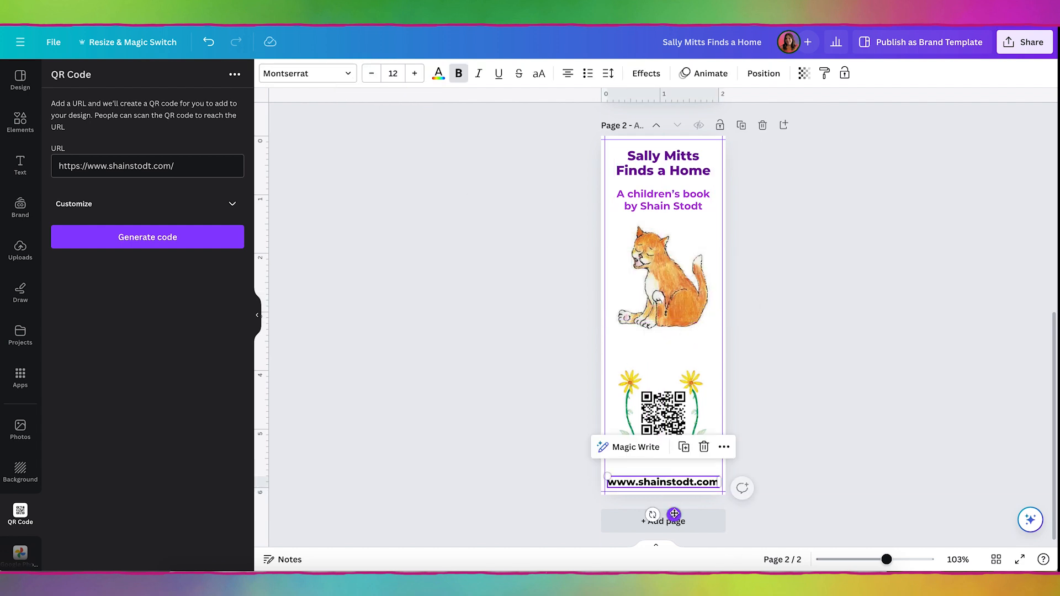
Format the website text as Montserrat SemiBold, size 10, in dark blue.
{"action": "left_click", "coordinate": [371, 74]}
{"action": "left_click", "coordinate": [371, 73]}
{"action": "left_click", "coordinate": [303, 73]}
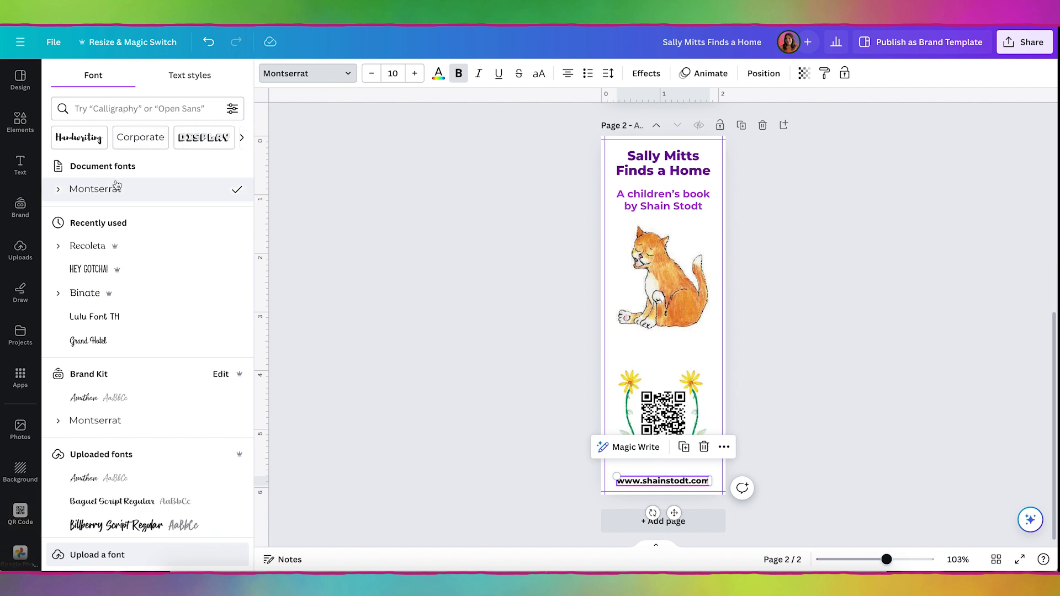
{"action": "left_click", "coordinate": [58, 189]}
{"action": "left_click", "coordinate": [143, 338]}
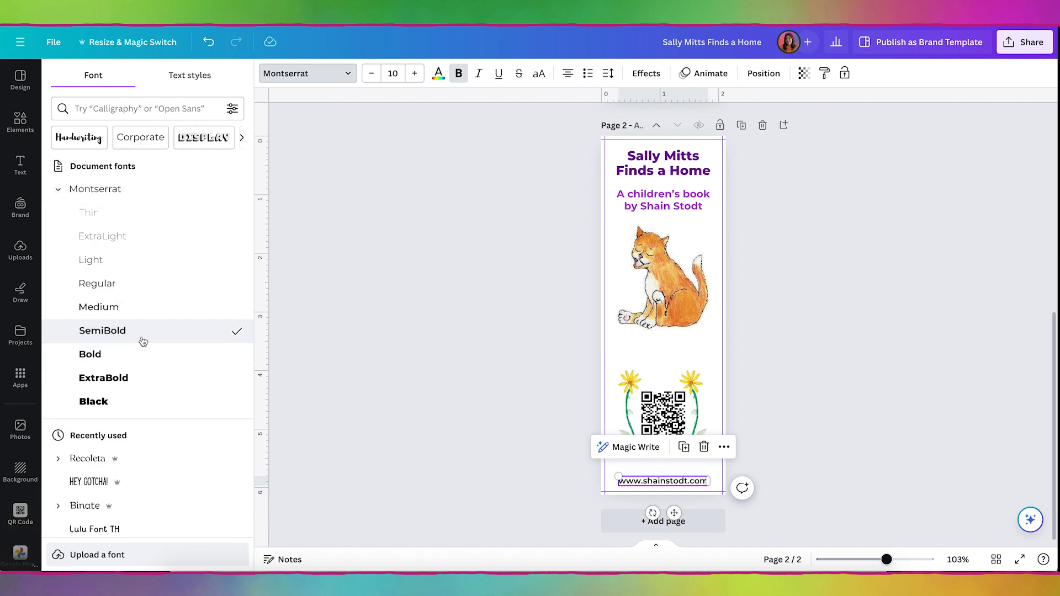
{"action": "left_click", "coordinate": [445, 75]}
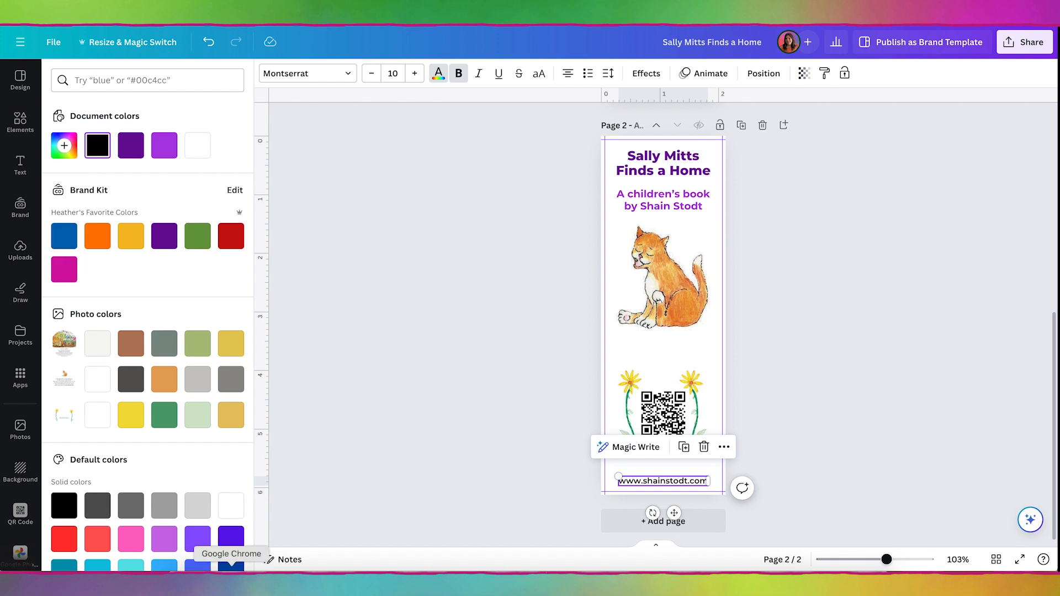
{"action": "scroll", "coordinate": [234, 526], "scroll_direction": "down", "scroll_amount": 2}
{"action": "left_click", "coordinate": [234, 526]}
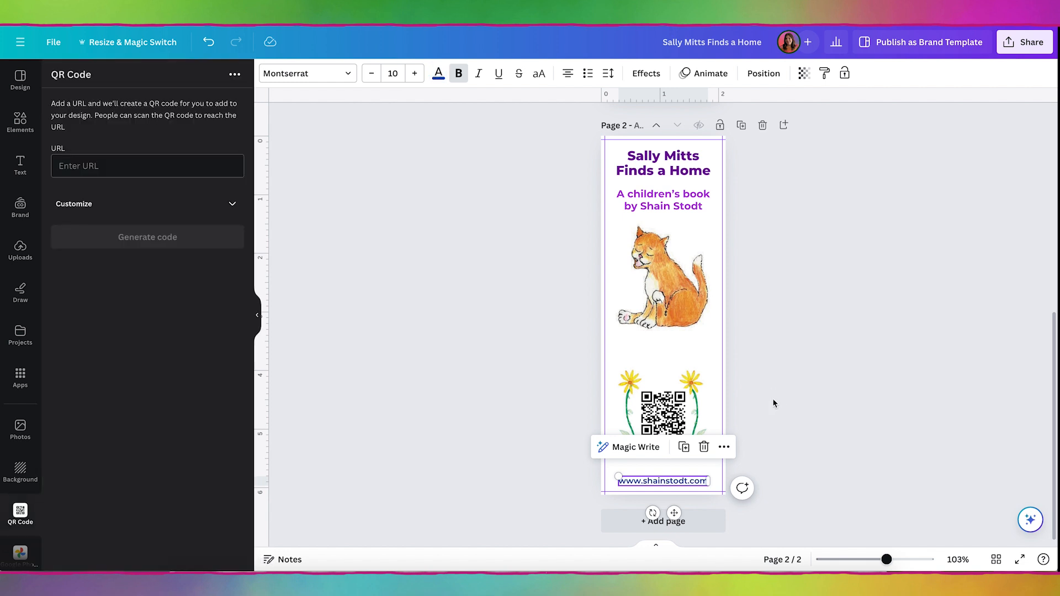
Shift the website text slightly upward, keeping it centred between the QR code and page 2's lower margin.
{"action": "left_click", "coordinate": [740, 471]}
{"action": "left_click_drag", "start_coordinate": [695, 480], "coordinate": [697, 474]}
{"action": "left_click_drag", "start_coordinate": [674, 473], "coordinate": [673, 471]}
{"action": "left_click", "coordinate": [807, 397]}
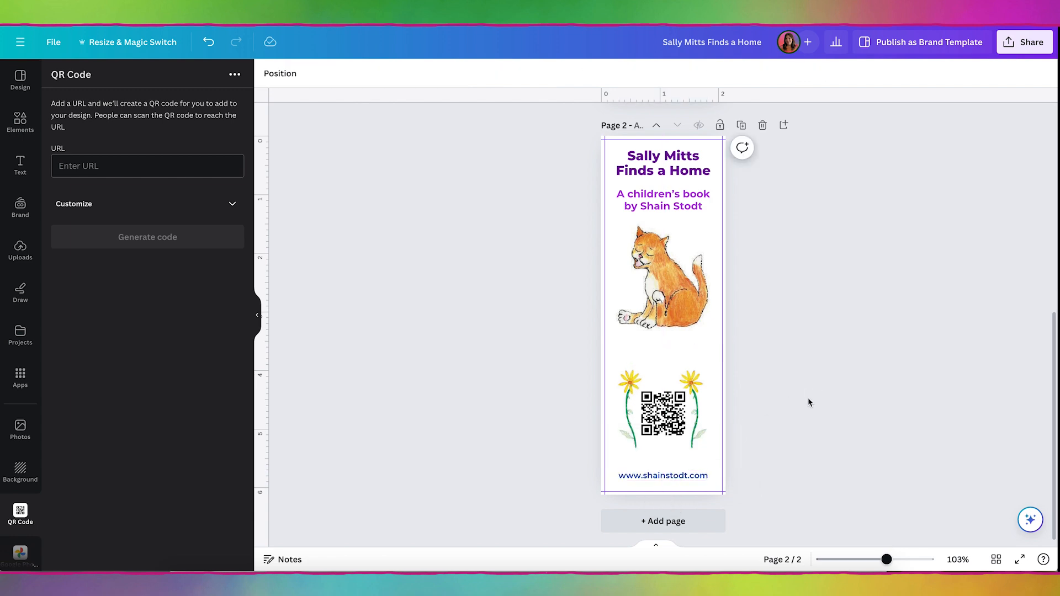
Download all pages of the bookmark as a PDF Print file with Flatten PDF enabled.
{"action": "scroll", "coordinate": [822, 282], "scroll_direction": "up", "scroll_amount": 4}
{"action": "scroll", "coordinate": [823, 282], "scroll_direction": "up", "scroll_amount": 3}
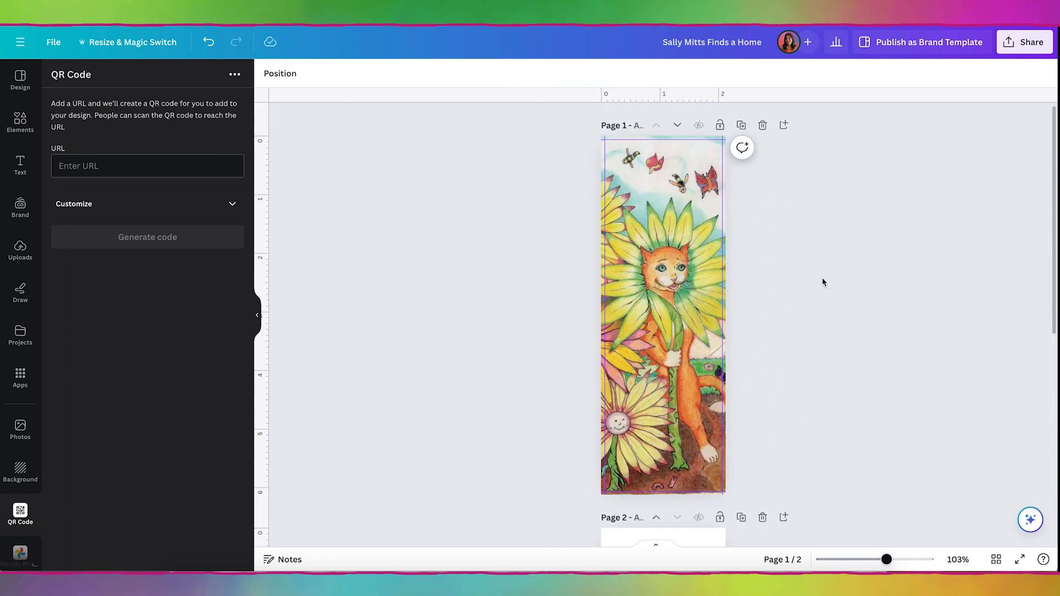
{"action": "scroll", "coordinate": [822, 282], "scroll_direction": "down", "scroll_amount": 7}
{"action": "scroll", "coordinate": [822, 282], "scroll_direction": "up", "scroll_amount": 7}
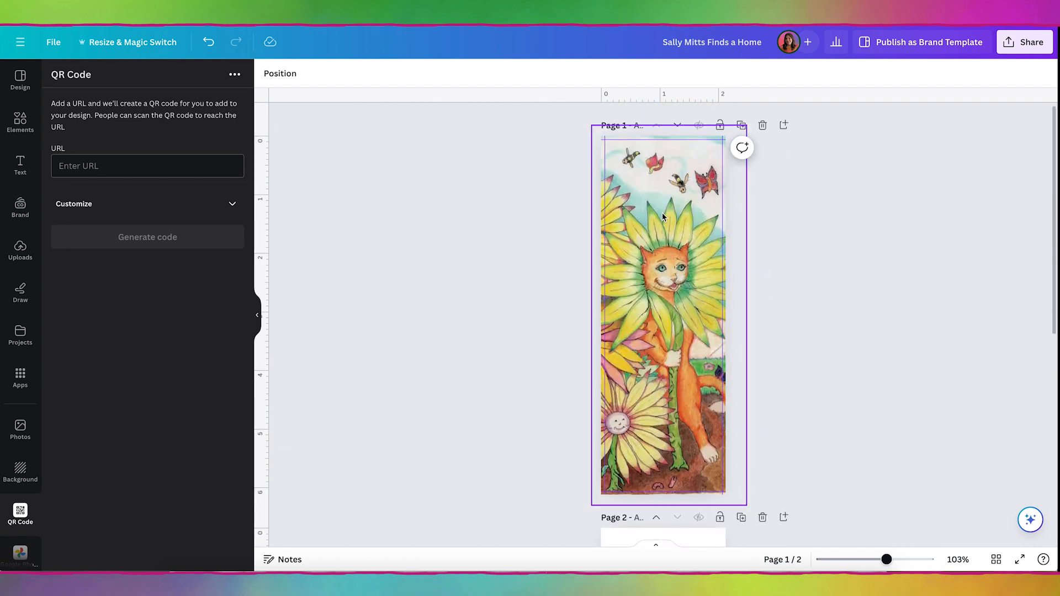
{"action": "scroll", "coordinate": [855, 269], "scroll_direction": "down", "scroll_amount": 7}
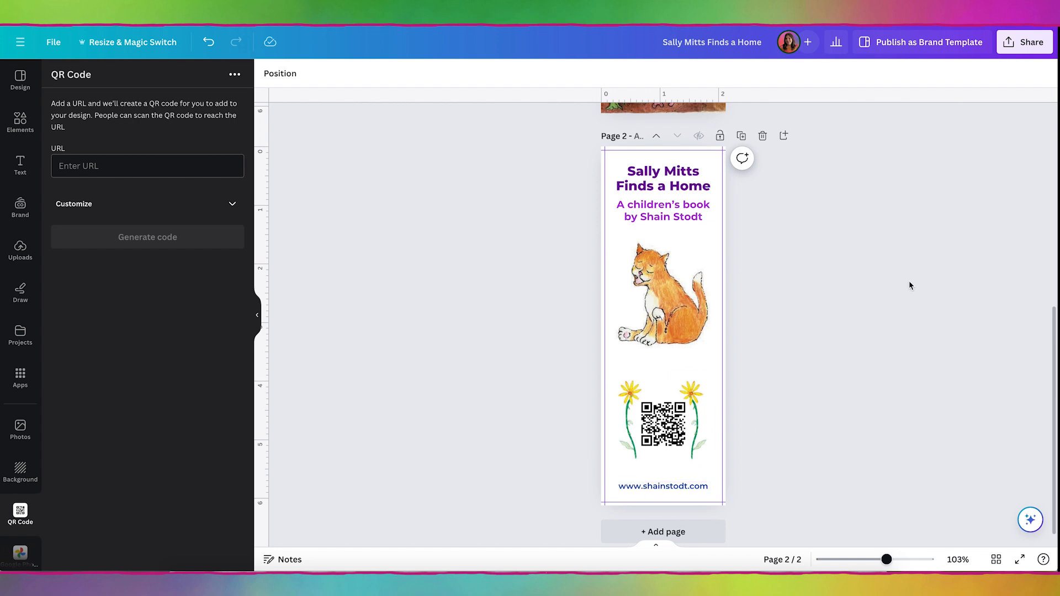
{"action": "scroll", "coordinate": [909, 285], "scroll_direction": "up", "scroll_amount": 7}
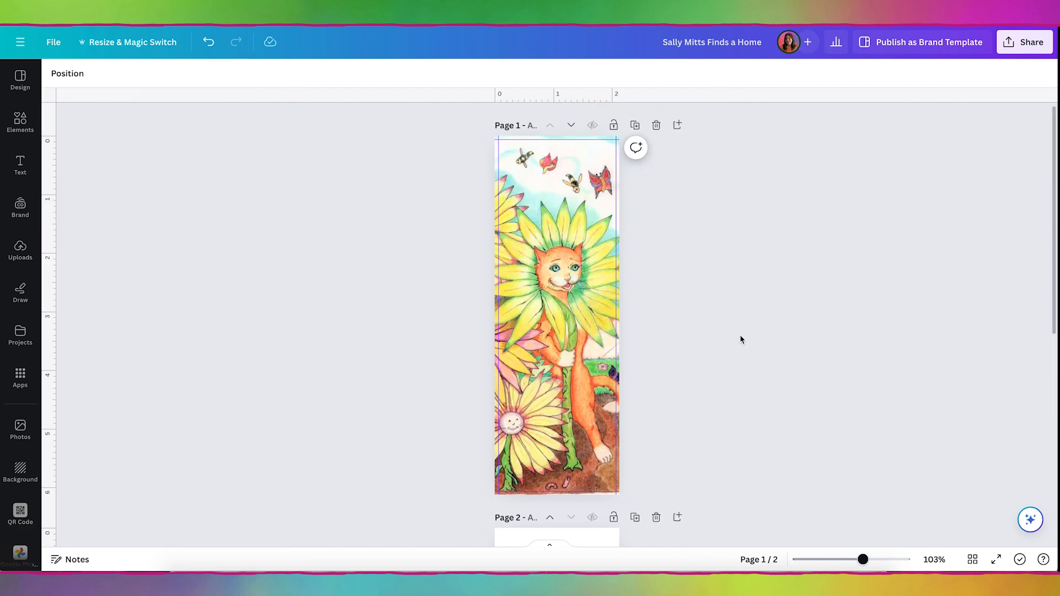
{"action": "left_click", "coordinate": [1028, 52]}
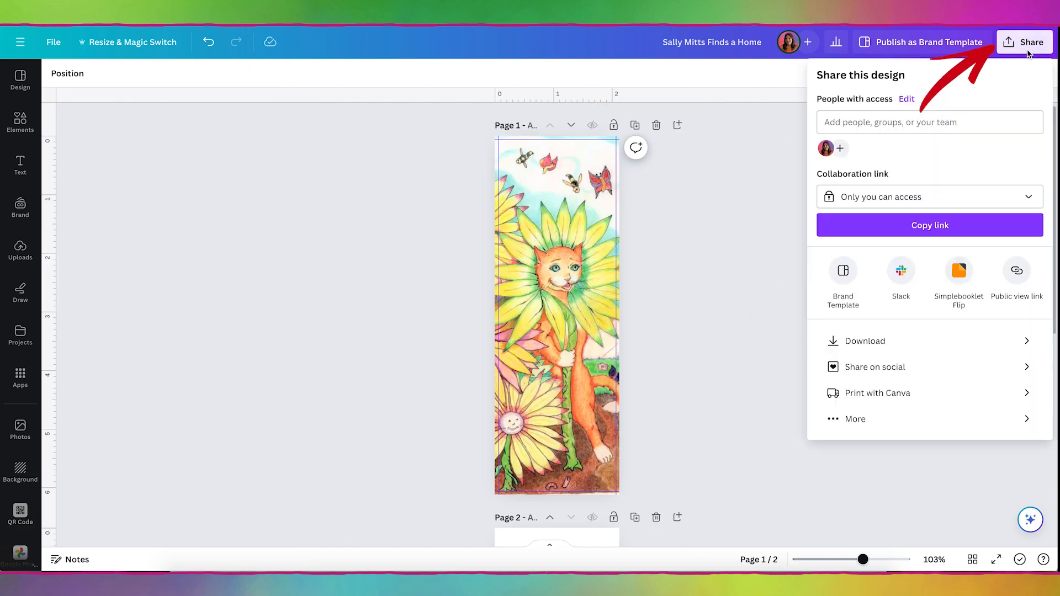
{"action": "left_click", "coordinate": [911, 343]}
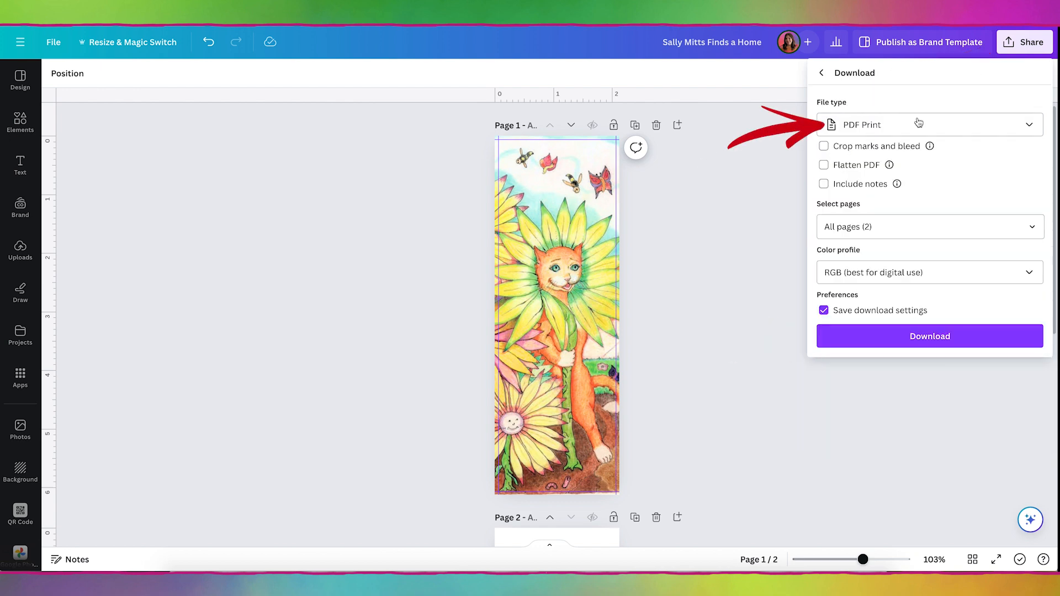
{"action": "left_click", "coordinate": [858, 169]}
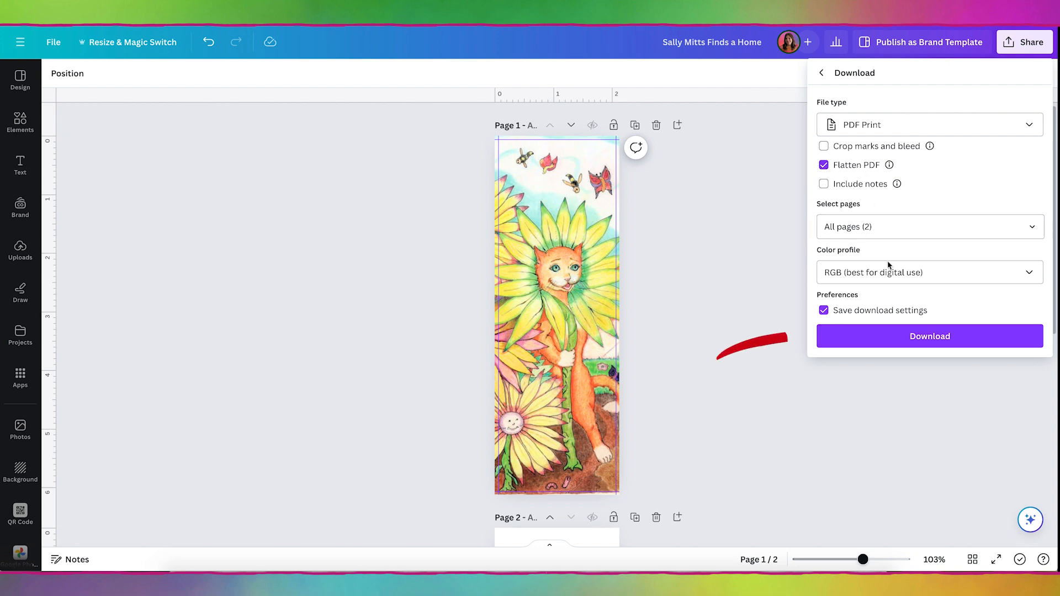
{"action": "left_click", "coordinate": [925, 340]}
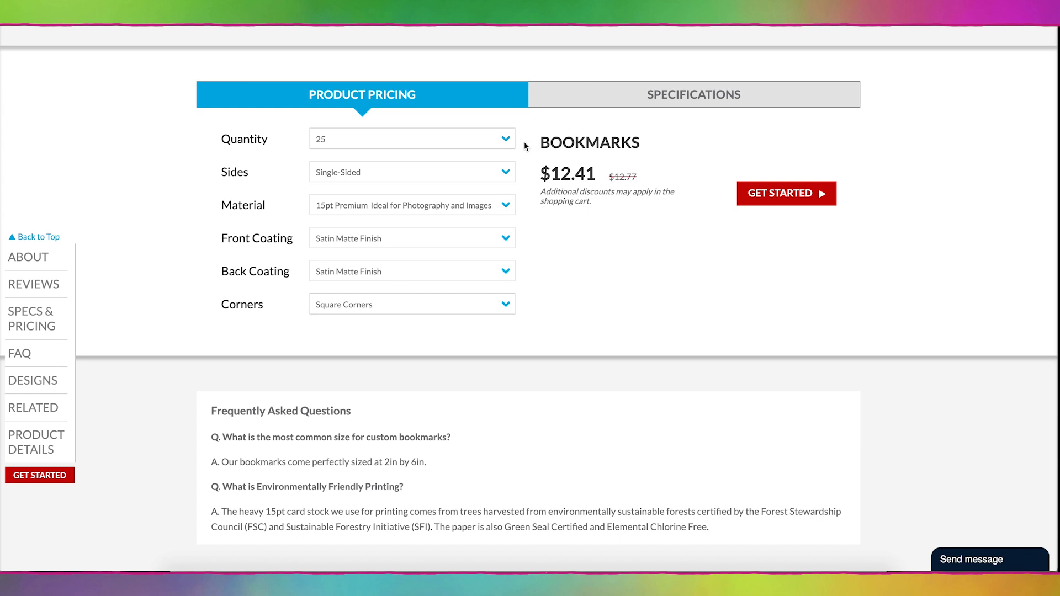
On the Overnight Prints bookmark page, set Sides to Double-Sided and both the front and back coating to Full Gloss Coating.
{"action": "left_click", "coordinate": [492, 172]}
{"action": "left_click", "coordinate": [471, 215]}
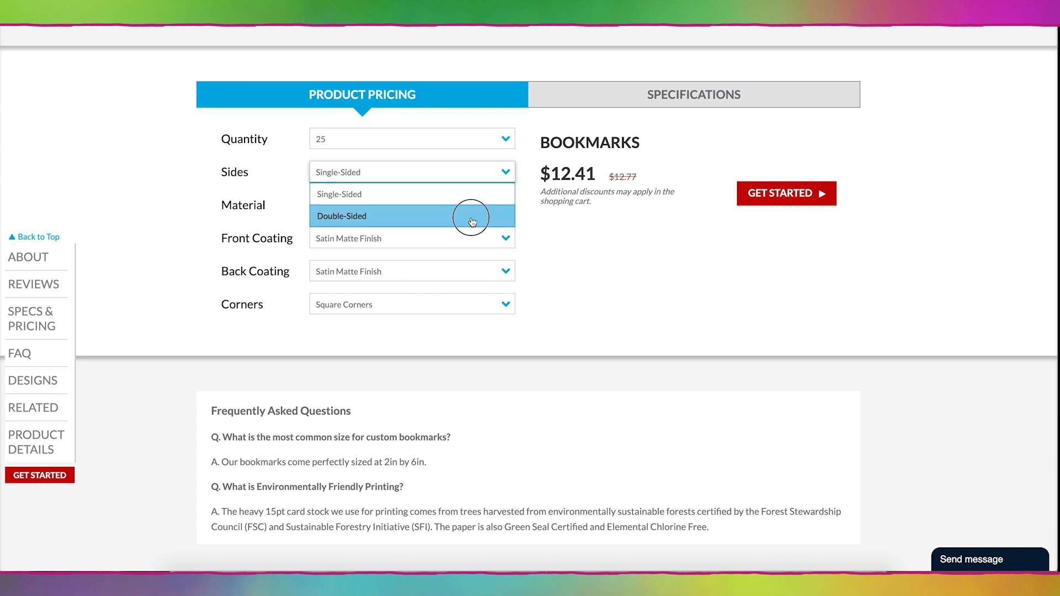
{"action": "left_click", "coordinate": [482, 243]}
{"action": "left_click", "coordinate": [483, 282]}
{"action": "left_click", "coordinate": [483, 271]}
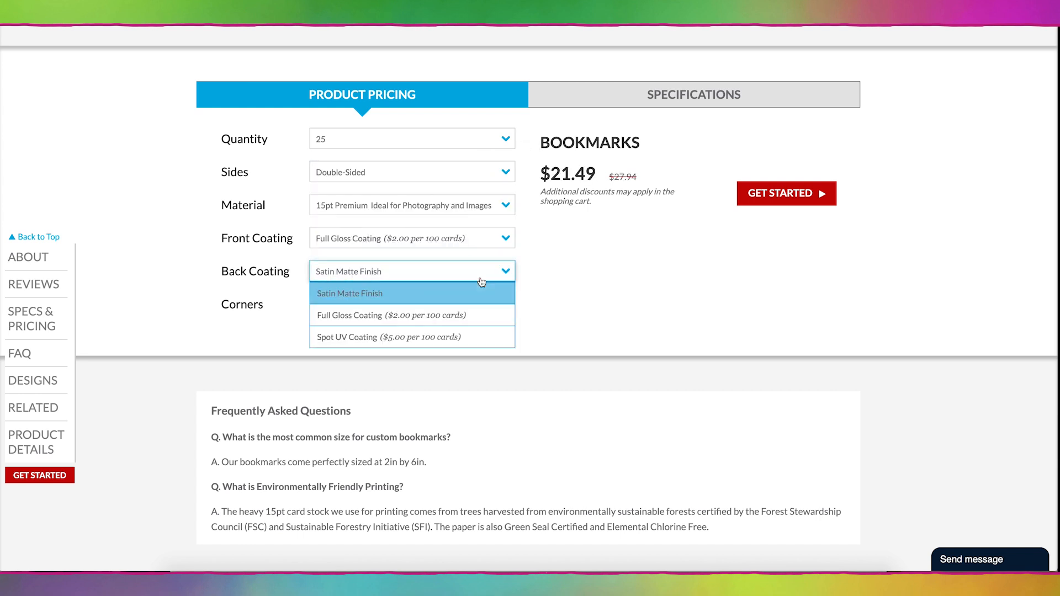
{"action": "left_click", "coordinate": [485, 314]}
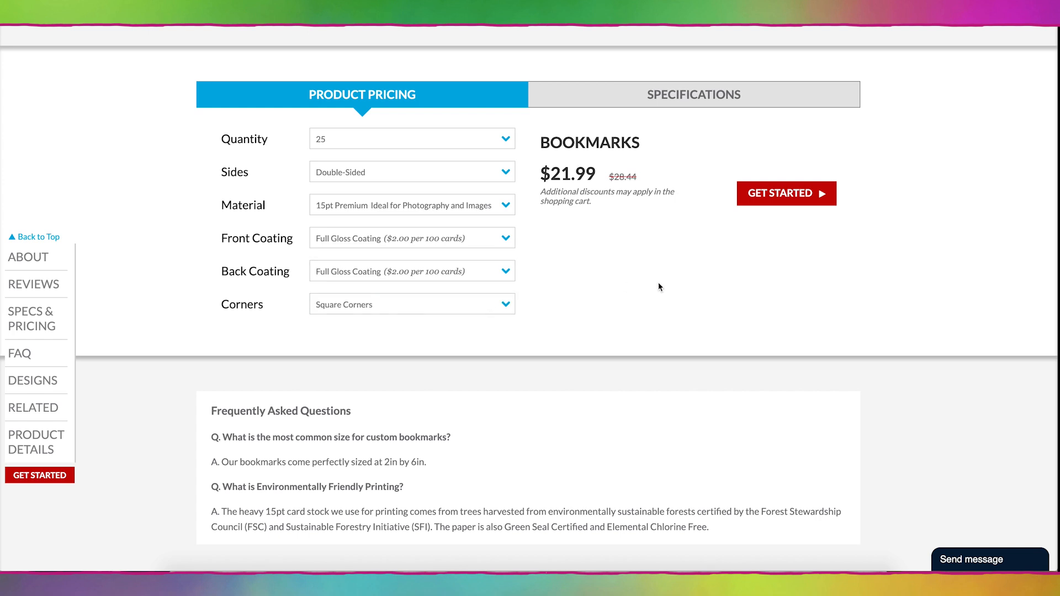
Start the bookmark order with an uploaded design of one's own and set the layout to portrait.
{"action": "left_click", "coordinate": [794, 193]}
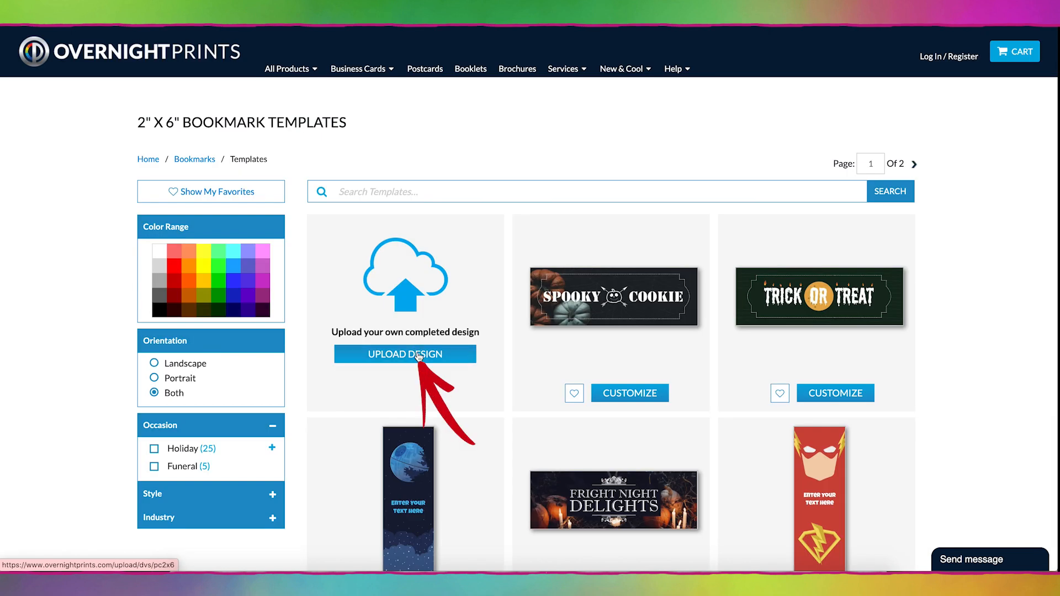
{"action": "left_click", "coordinate": [418, 356]}
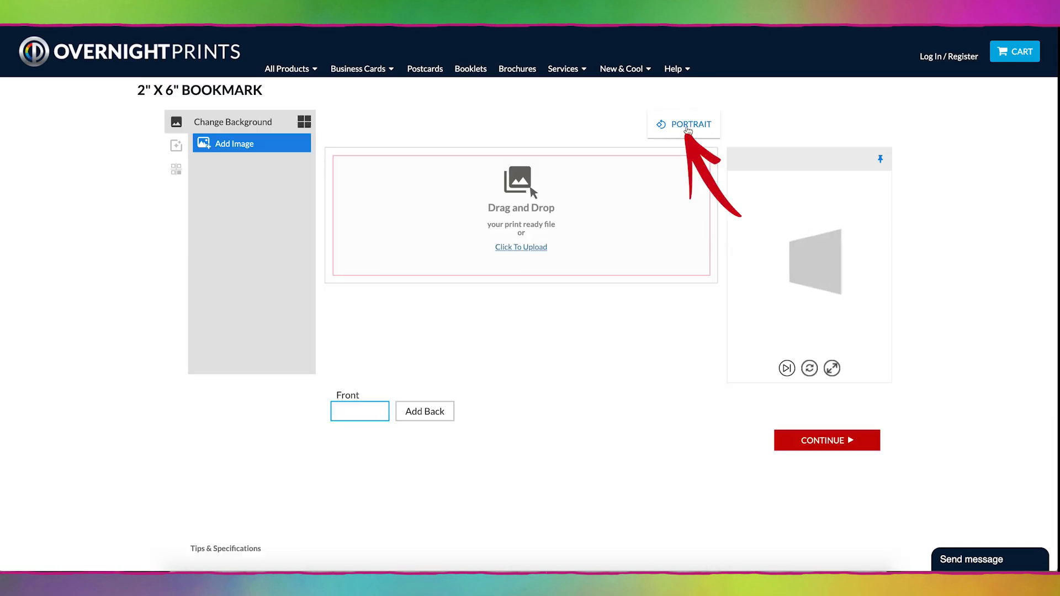
{"action": "left_click", "coordinate": [687, 129]}
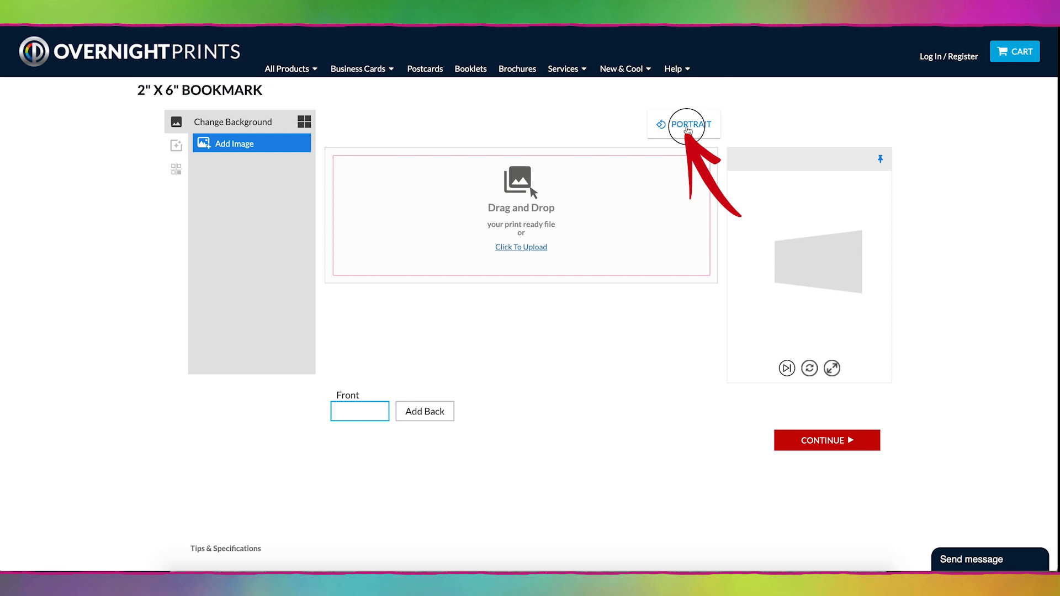
{"action": "left_click", "coordinate": [687, 129]}
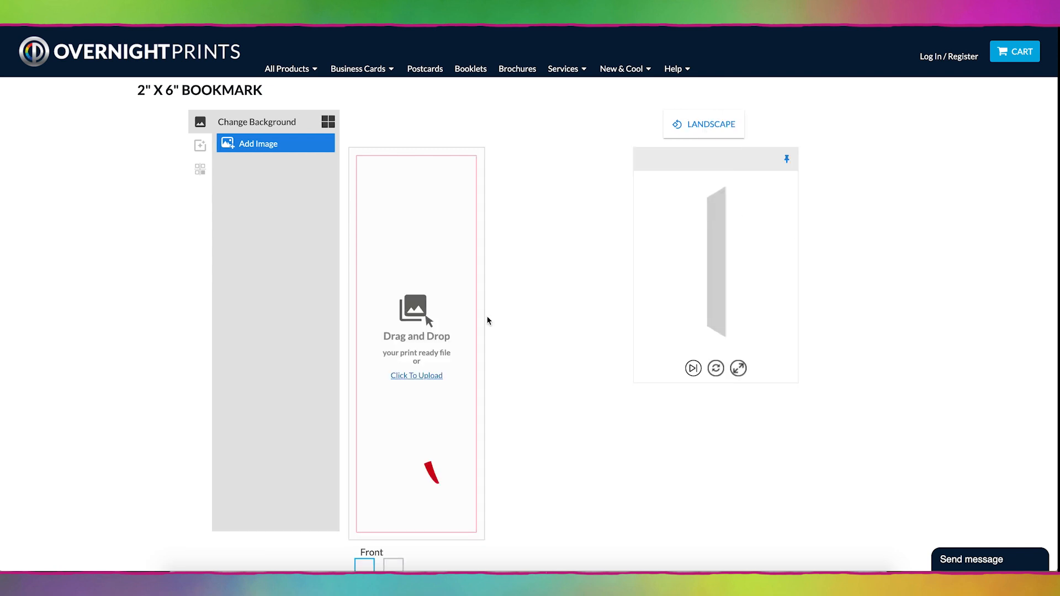
Upload the print-ready file "Sally Mitts Finds a Home (1).pdf" from the Downloads folder.
{"action": "left_click", "coordinate": [416, 376]}
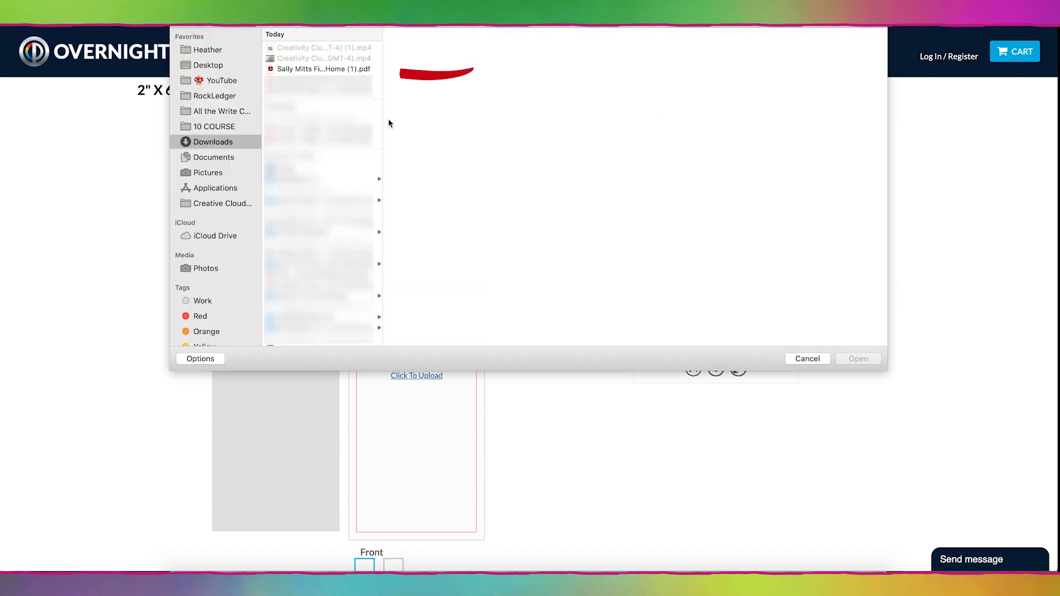
{"action": "left_click", "coordinate": [351, 70]}
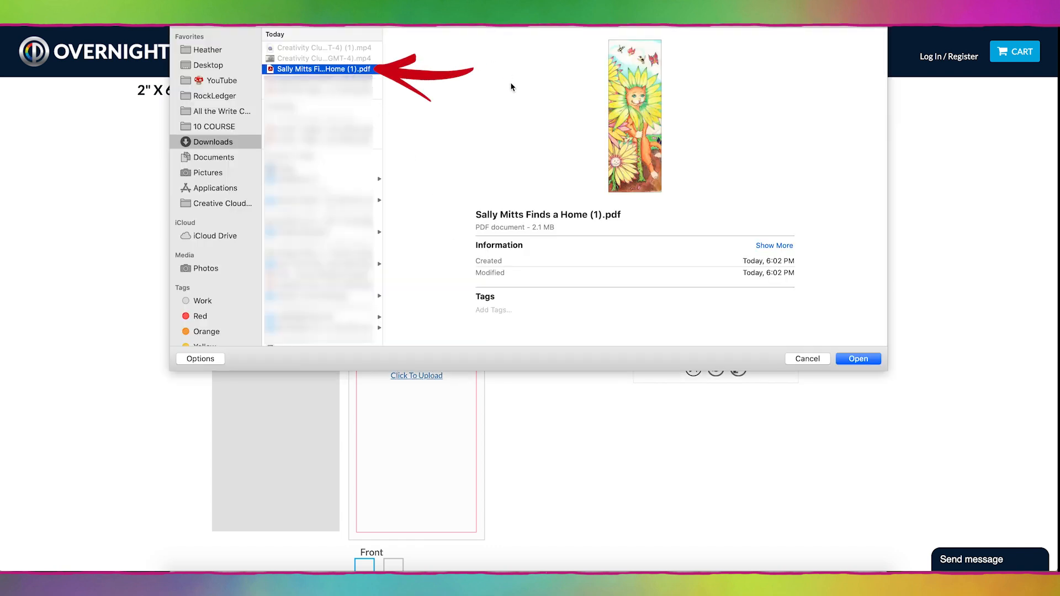
{"action": "left_click", "coordinate": [862, 360]}
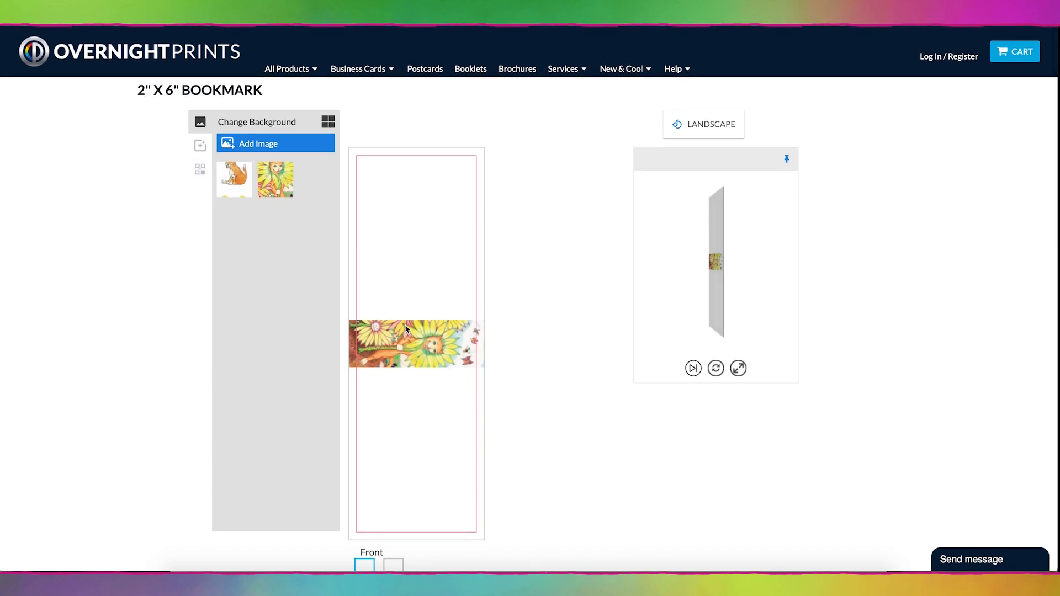
Try both uploaded pages on the bookmark's front and keep the sunflower cat illustration there.
{"action": "left_click", "coordinate": [232, 182]}
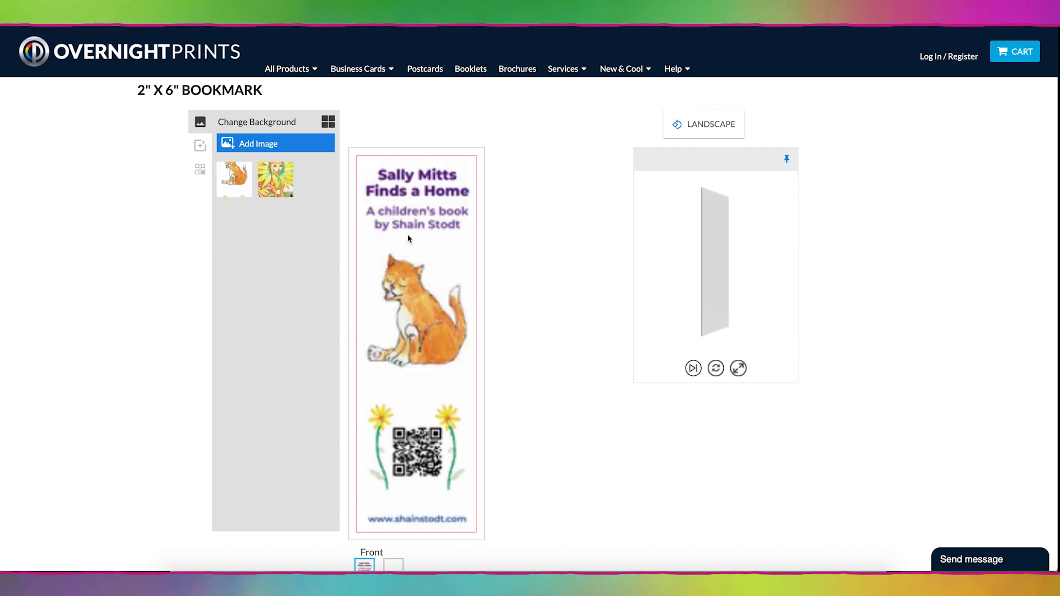
{"action": "left_click", "coordinate": [271, 186]}
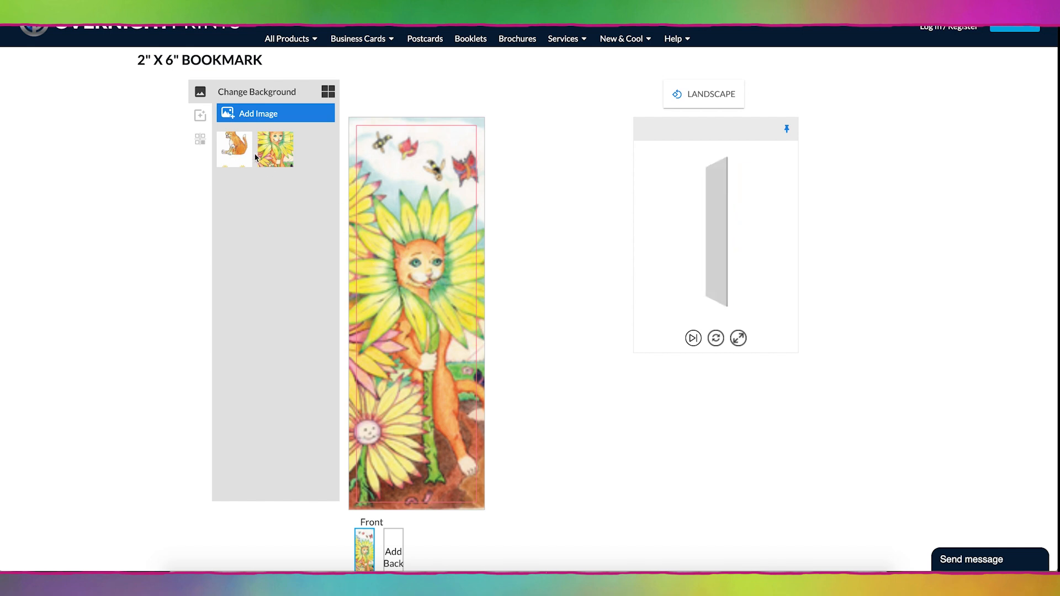
{"action": "left_click", "coordinate": [234, 156]}
{"action": "left_click", "coordinate": [283, 160]}
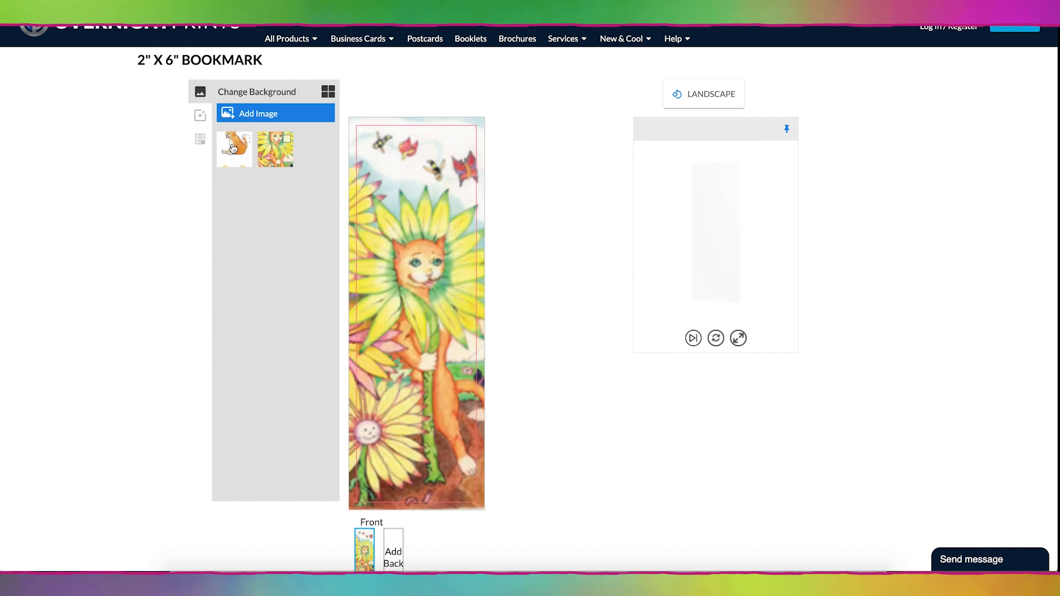
Add a back side to the bookmark and fill it with the uploaded title and QR code page.
{"action": "scroll", "coordinate": [399, 551], "scroll_direction": "down", "scroll_amount": 1}
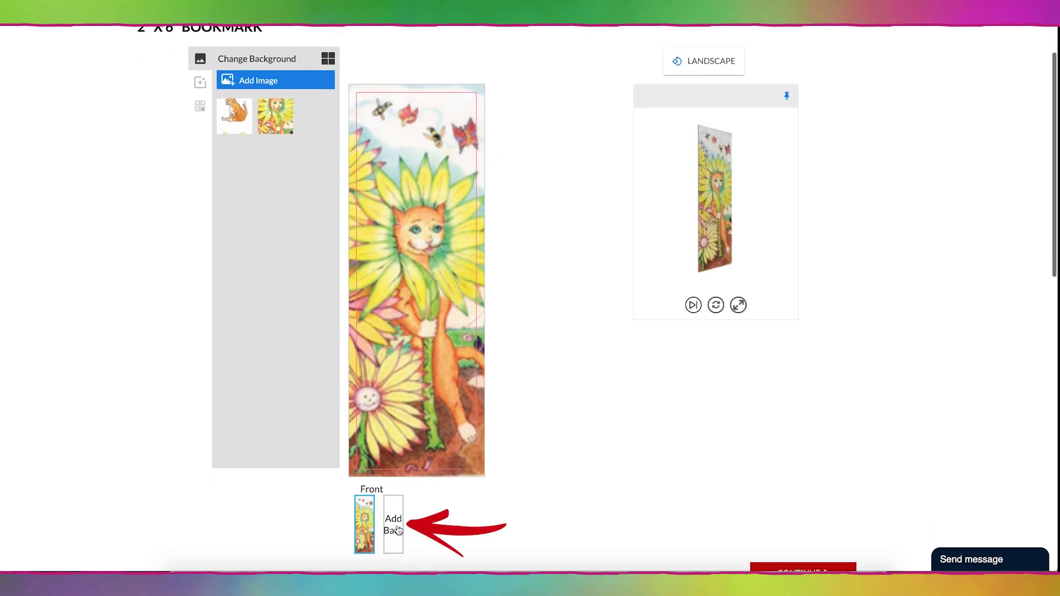
{"action": "left_click", "coordinate": [395, 525]}
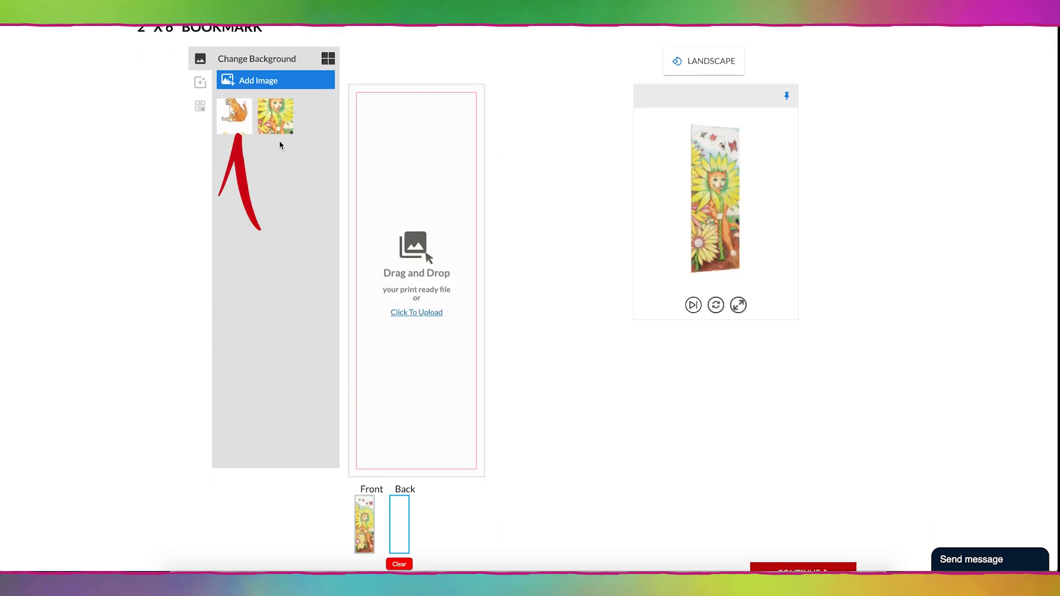
{"action": "left_click", "coordinate": [240, 126]}
Check the front and back artwork of the bookmark before continuing with the order.
{"action": "left_click", "coordinate": [364, 521]}
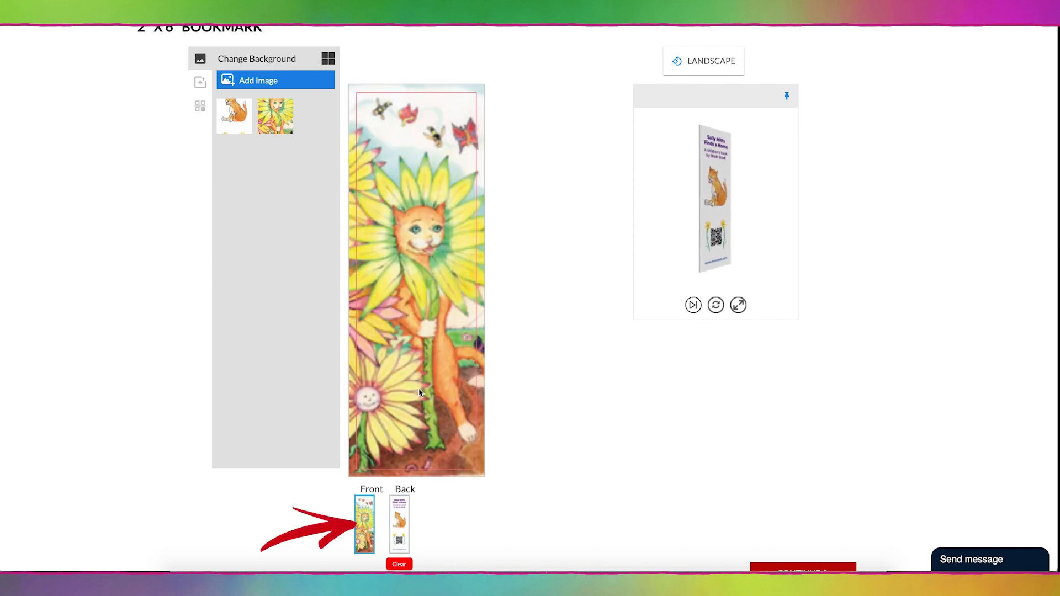
{"action": "left_click", "coordinate": [399, 524]}
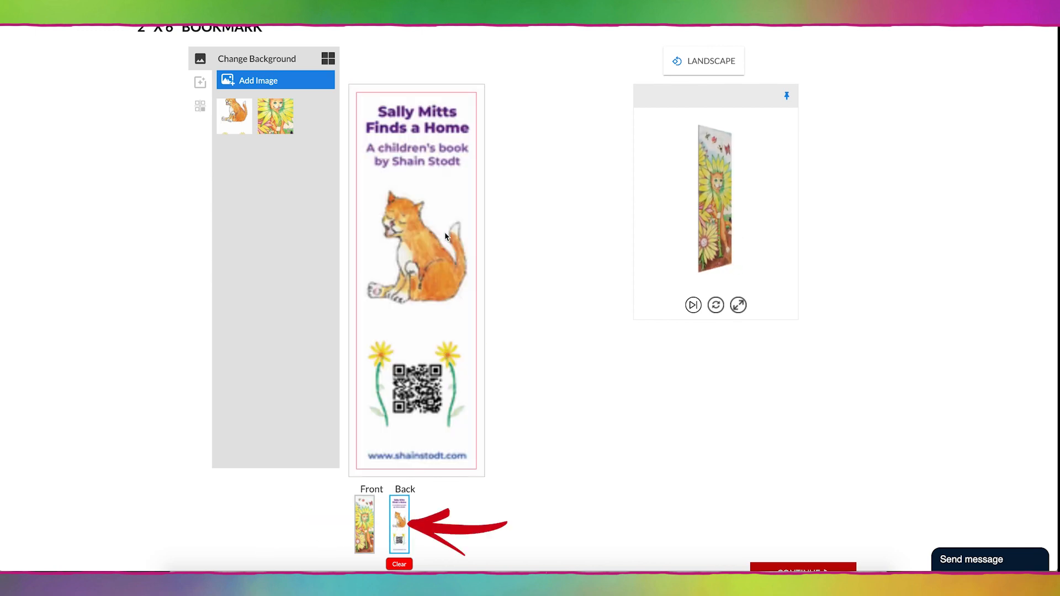
{"action": "left_click", "coordinate": [370, 516]}
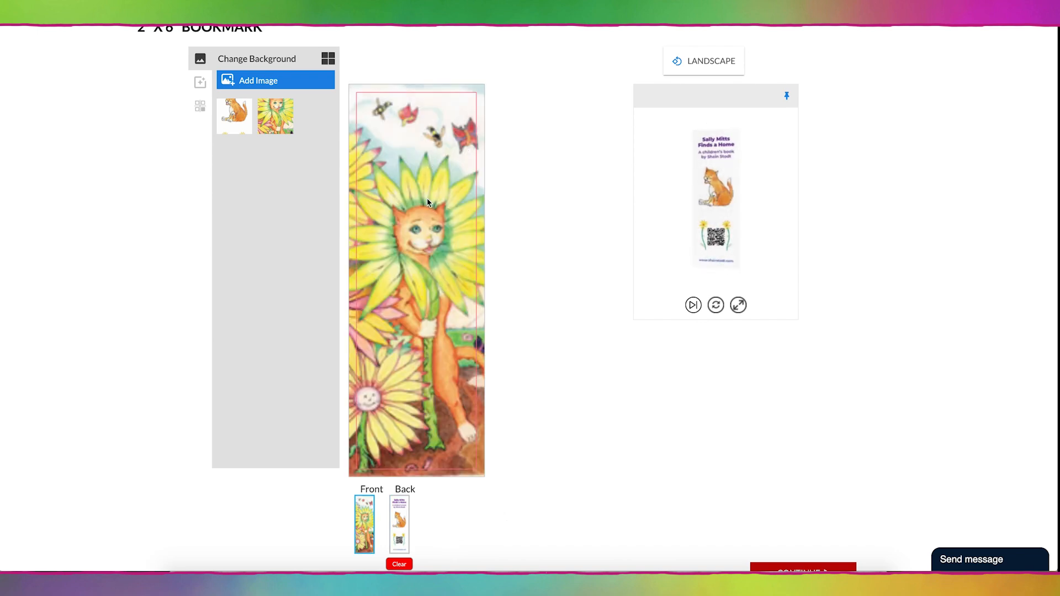
{"action": "scroll", "coordinate": [566, 320], "scroll_direction": "down", "scroll_amount": 3}
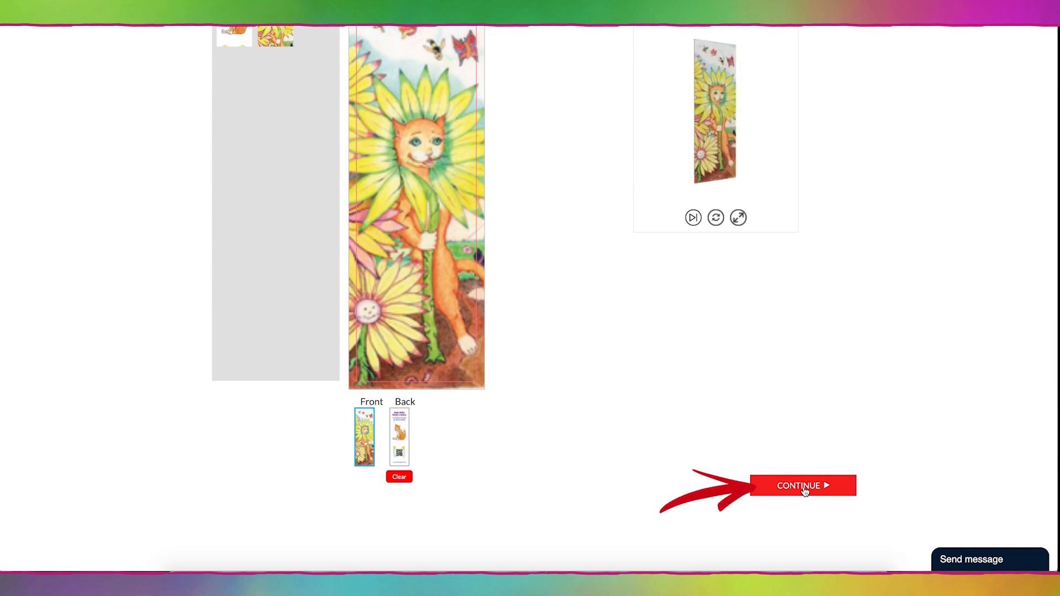
Choose Full Gloss Coating for the bookmark's front and back, and continue to the shopping cart with a quantity of 25.
{"action": "left_click", "coordinate": [803, 488]}
{"action": "scroll", "coordinate": [400, 301], "scroll_direction": "down", "scroll_amount": 1}
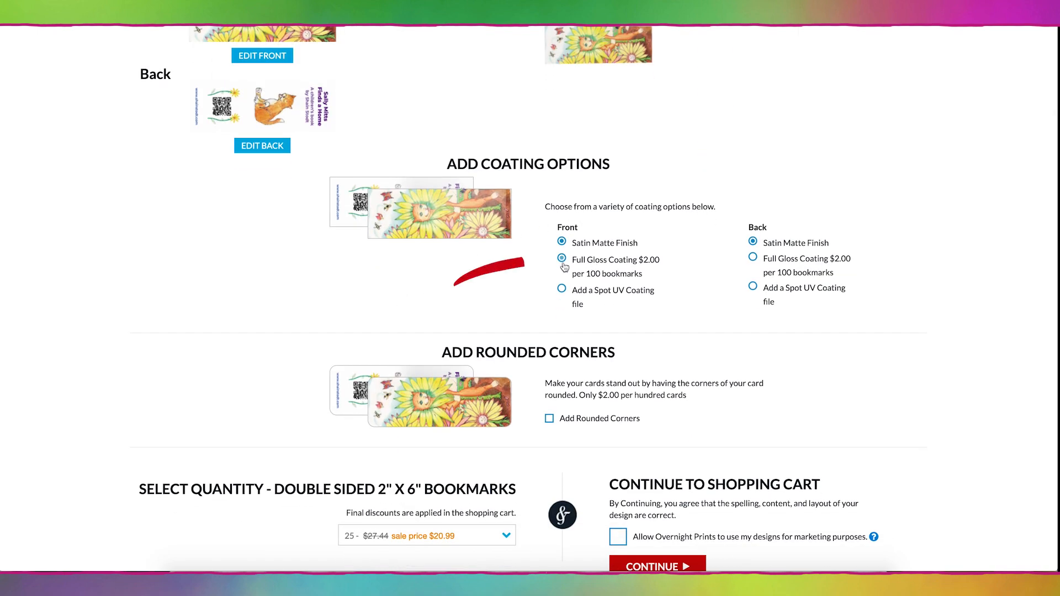
{"action": "left_click", "coordinate": [599, 265]}
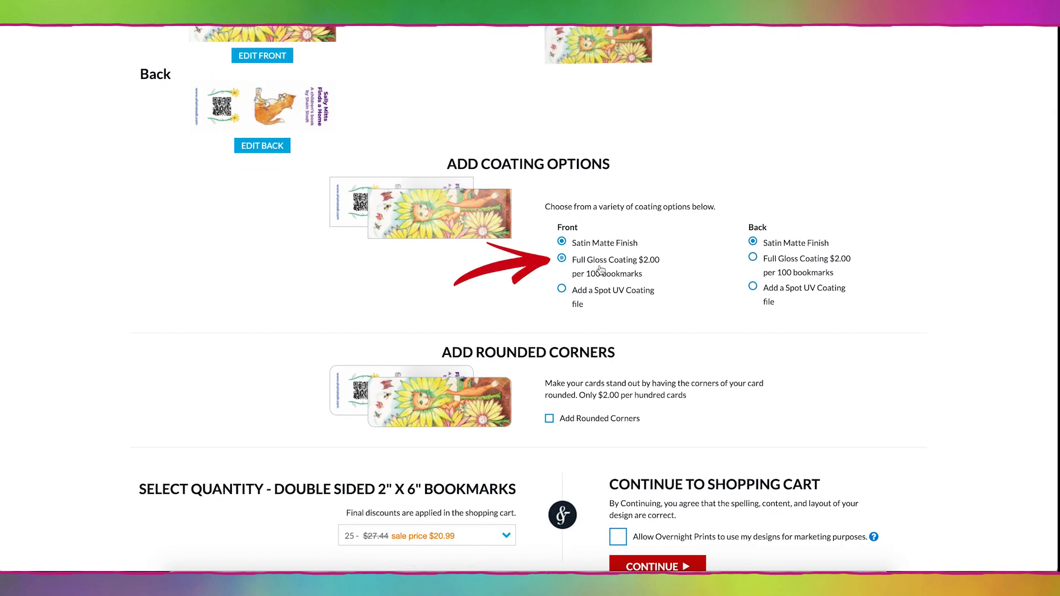
{"action": "left_click", "coordinate": [784, 263]}
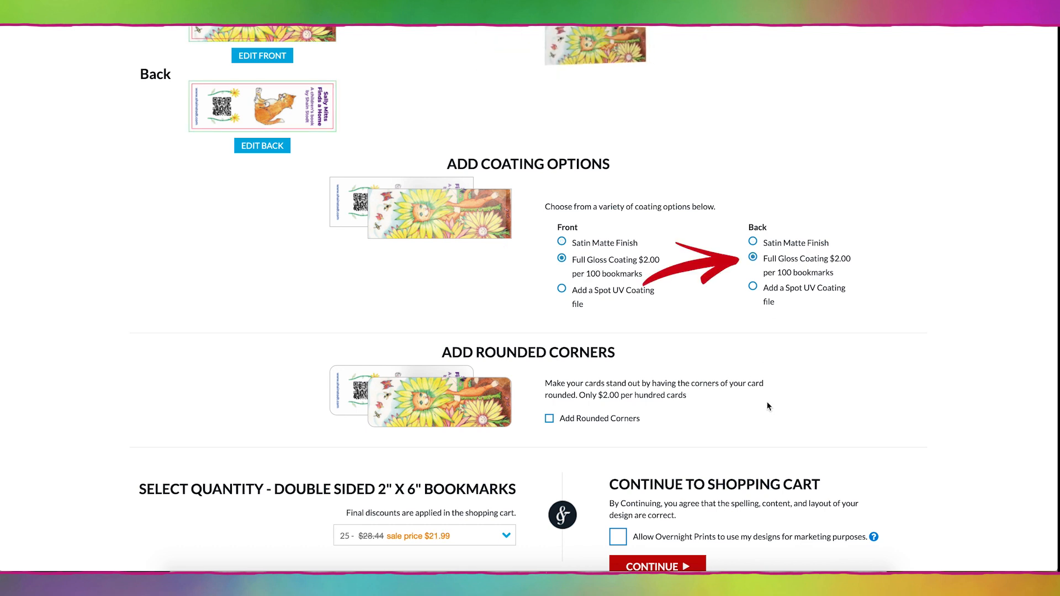
{"action": "scroll", "coordinate": [768, 406], "scroll_direction": "down", "scroll_amount": 4}
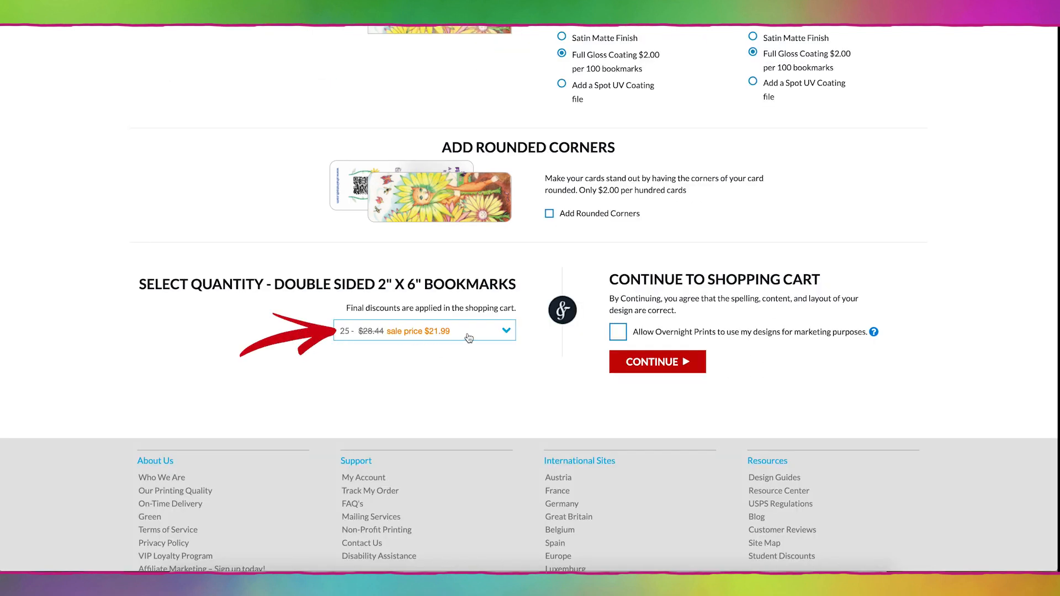
{"action": "left_click", "coordinate": [666, 371]}
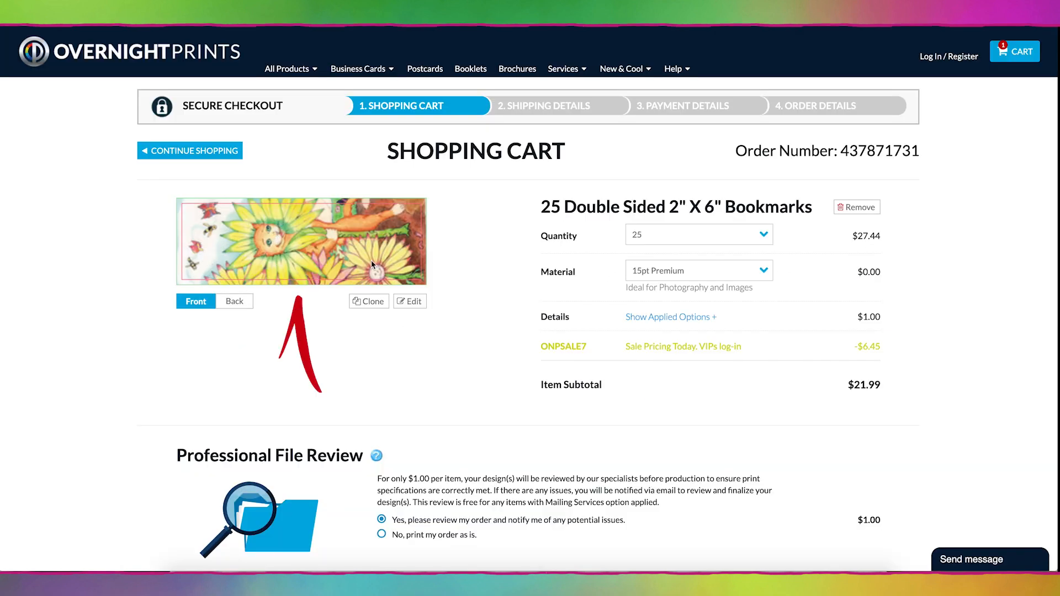
Review the bookmark's front and back artwork in the cart and revisit its design approval page.
{"action": "left_click", "coordinate": [238, 306]}
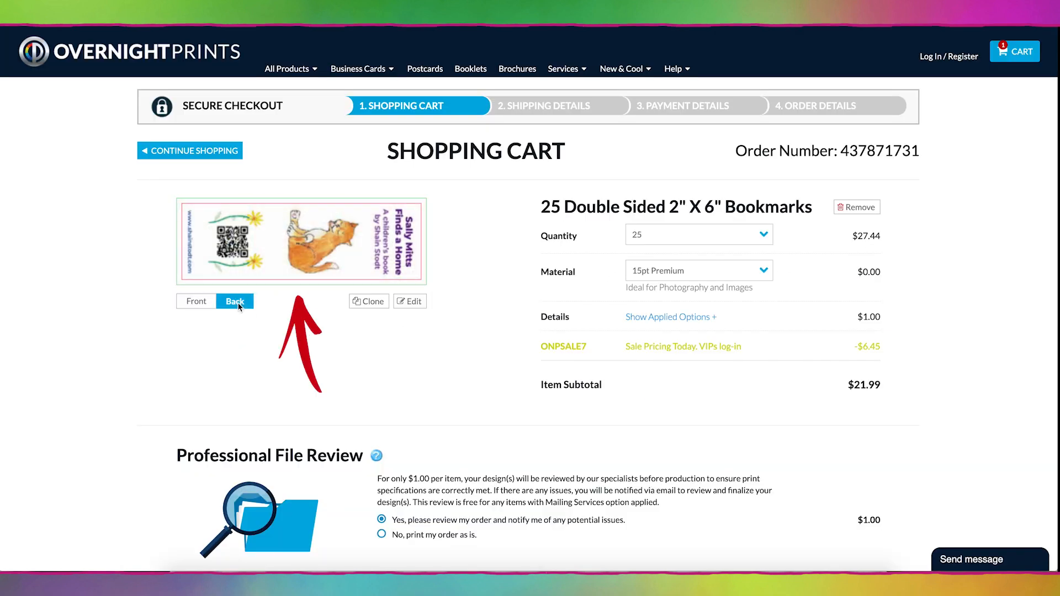
{"action": "left_click", "coordinate": [196, 301]}
{"action": "left_click", "coordinate": [417, 301]}
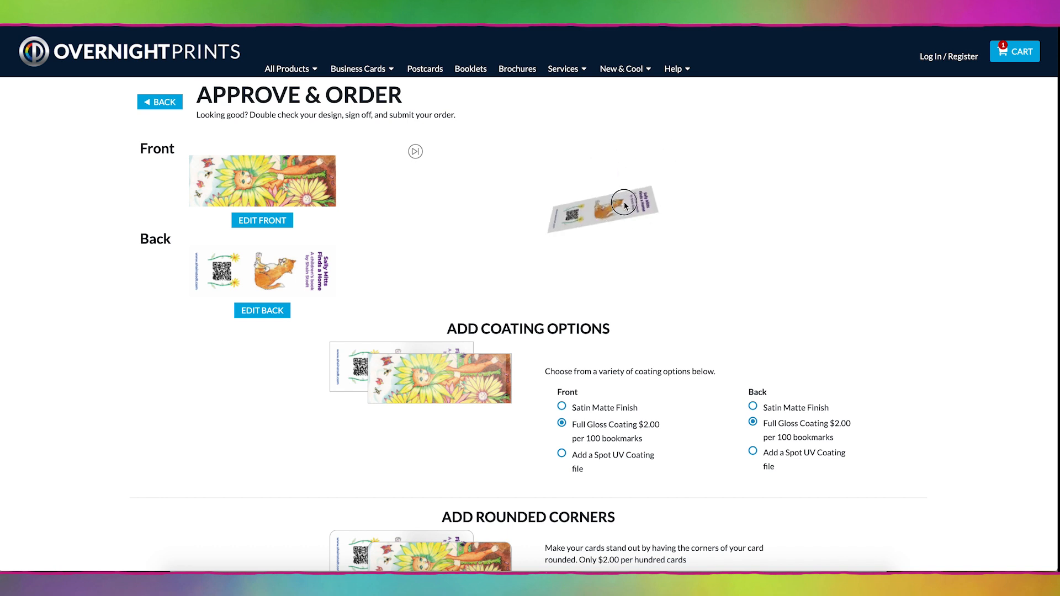
{"action": "left_click", "coordinate": [649, 170]}
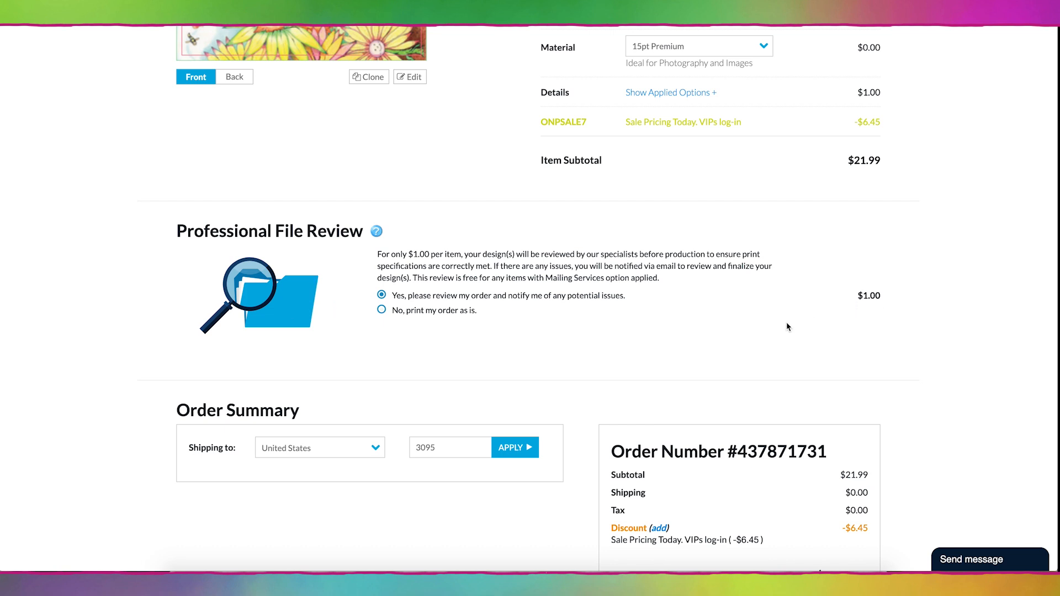
{"action": "scroll", "coordinate": [786, 323], "scroll_direction": "up", "scroll_amount": 2}
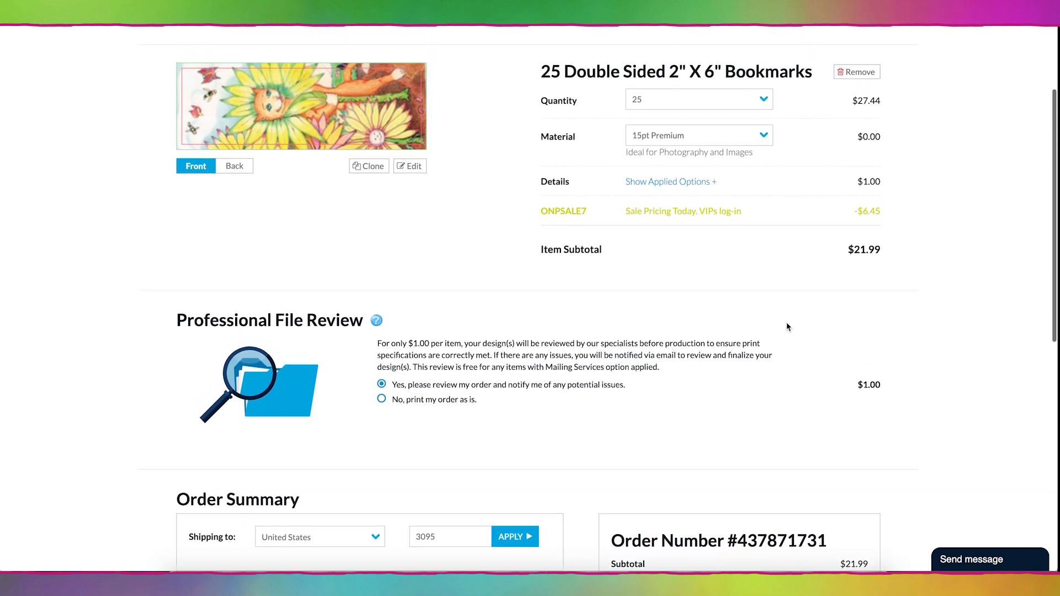
Enter the delivery postal code for the United States in the order summary and apply it to get shipping options.
{"action": "scroll", "coordinate": [966, 300], "scroll_direction": "down", "scroll_amount": 1}
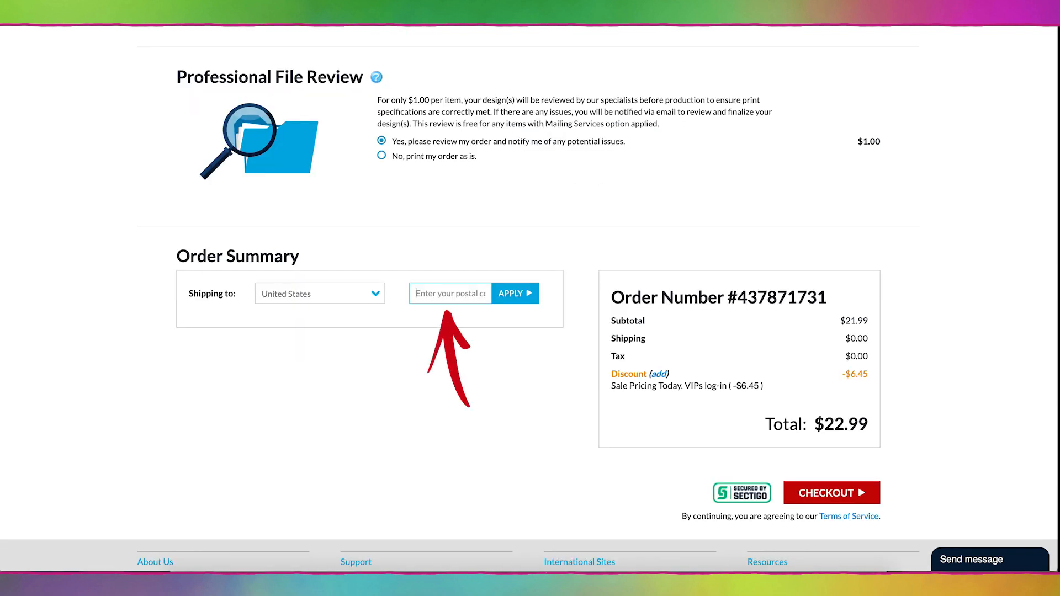
{"action": "type", "text": "16508"}
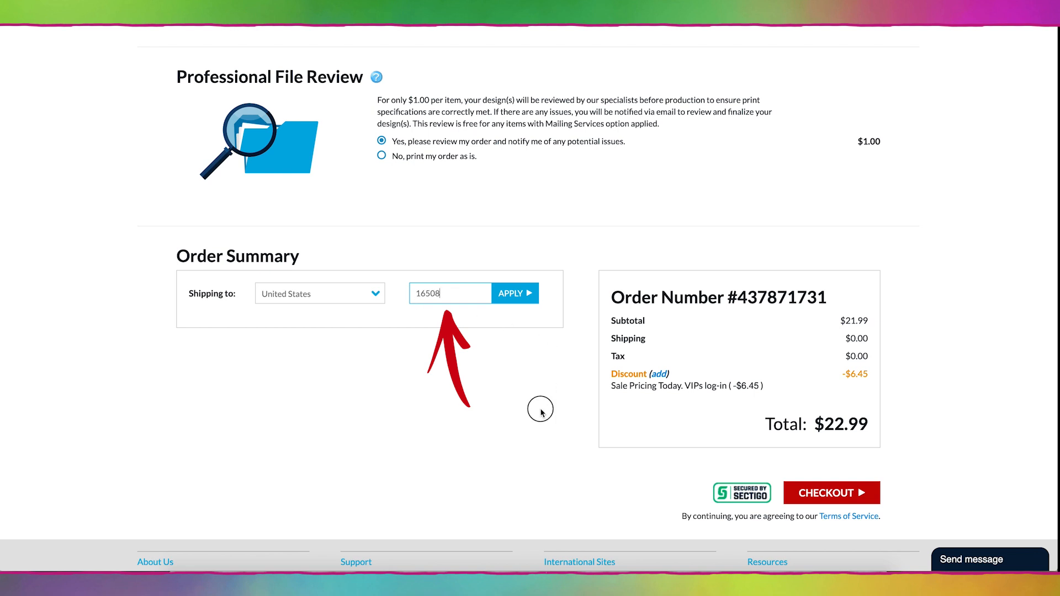
{"action": "key", "text": "Return"}
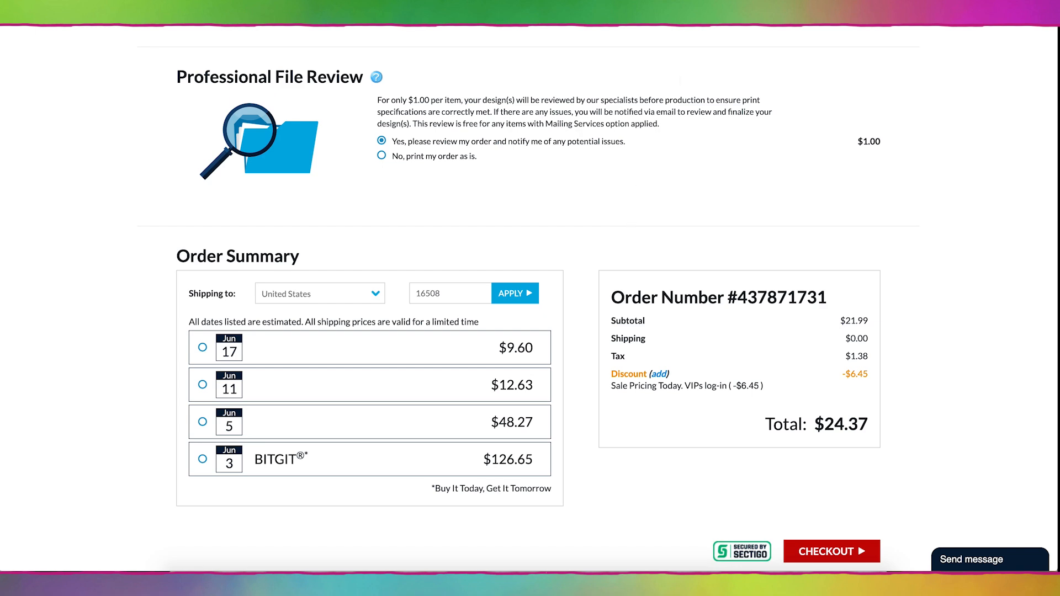
Search Google for "overnightprints coupon code" and open RetailMeNot's page of Overnight Prints discount codes.
{"action": "key", "text": "ctrl+t"}
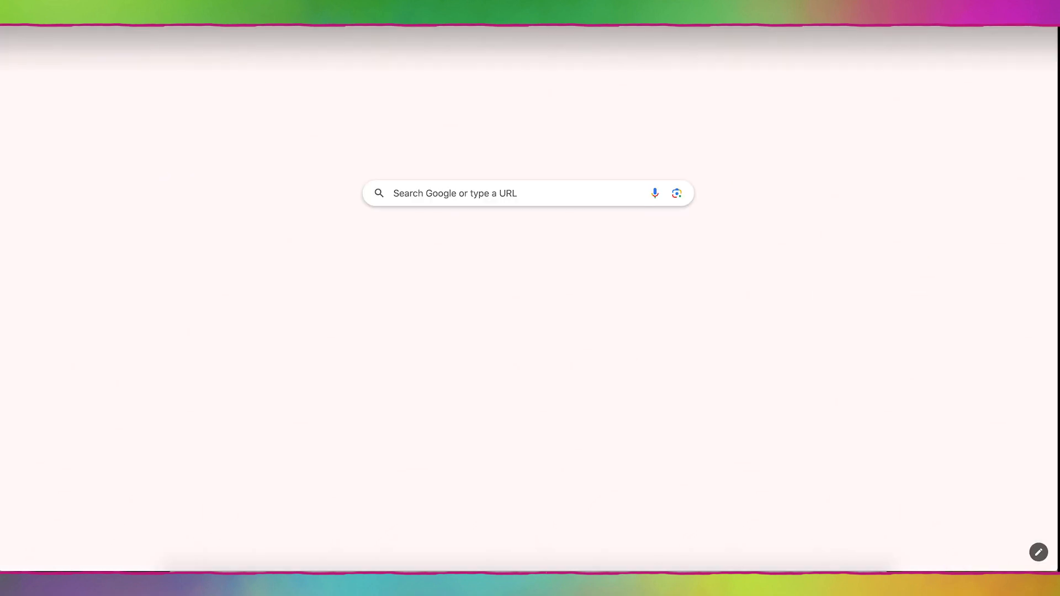
{"action": "type", "text": "overnightprints"}
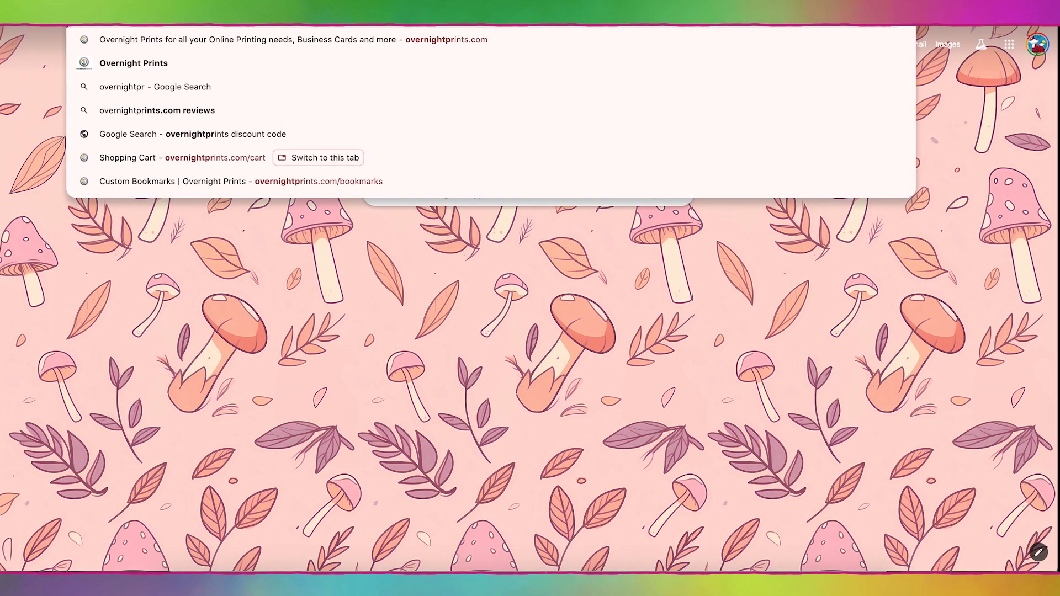
{"action": "type", "text": " coupon code"}
{"action": "key", "text": "Return"}
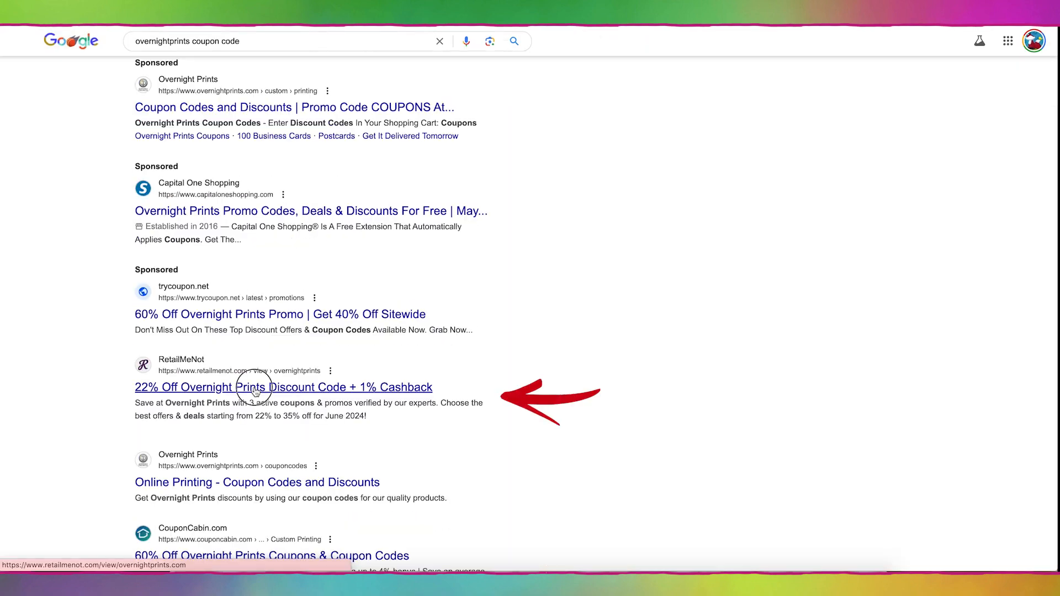
{"action": "left_click", "coordinate": [256, 391]}
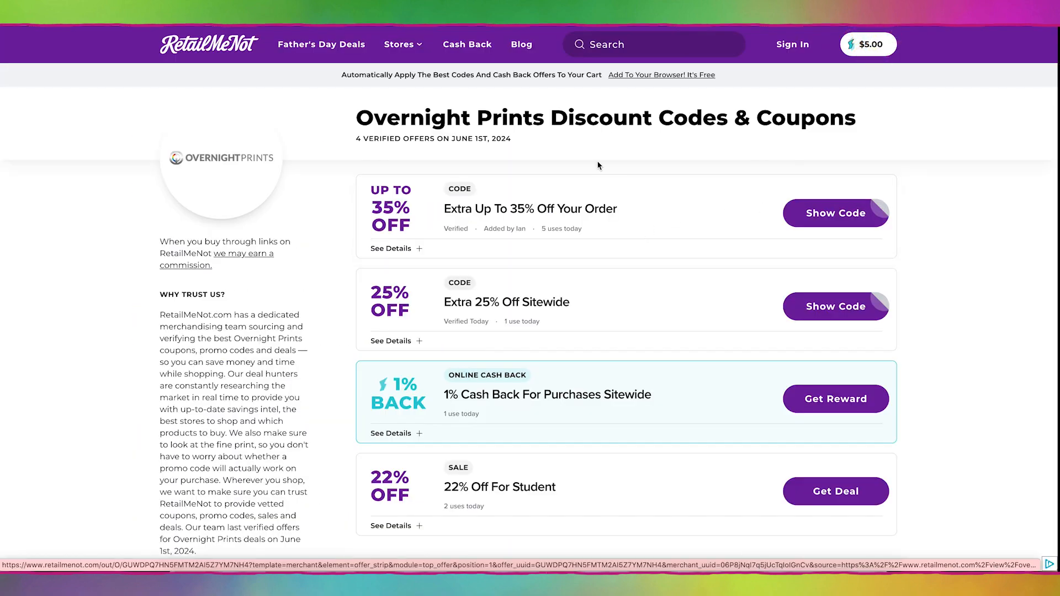
Copy the code ADWORDS from the "Extra Up To 35% Off Your Order" offer and redeem it as a discount in the Overnight Prints cart.
{"action": "left_click", "coordinate": [873, 221]}
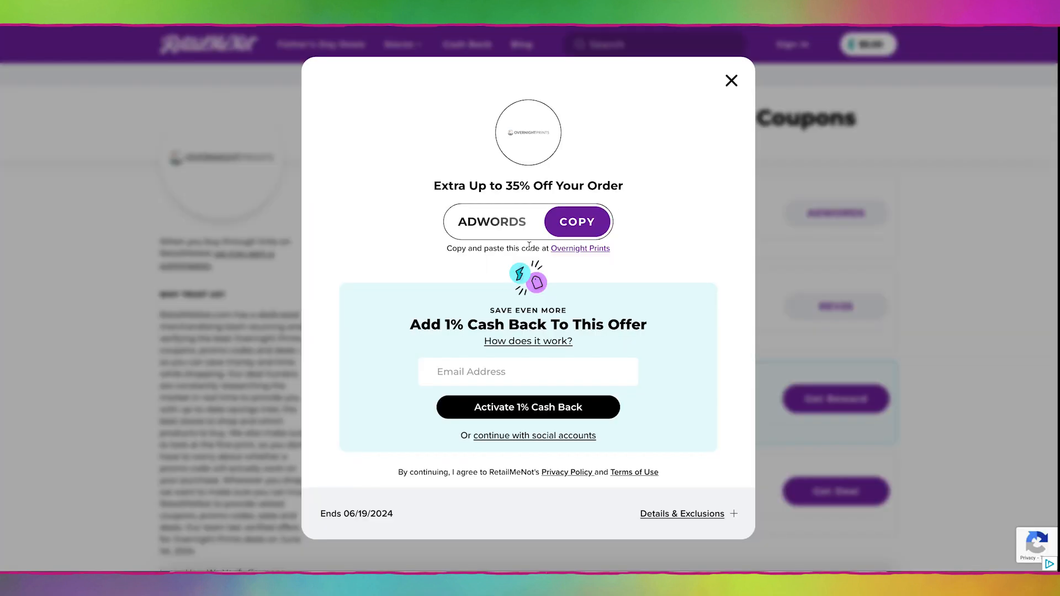
{"action": "left_click", "coordinate": [578, 223]}
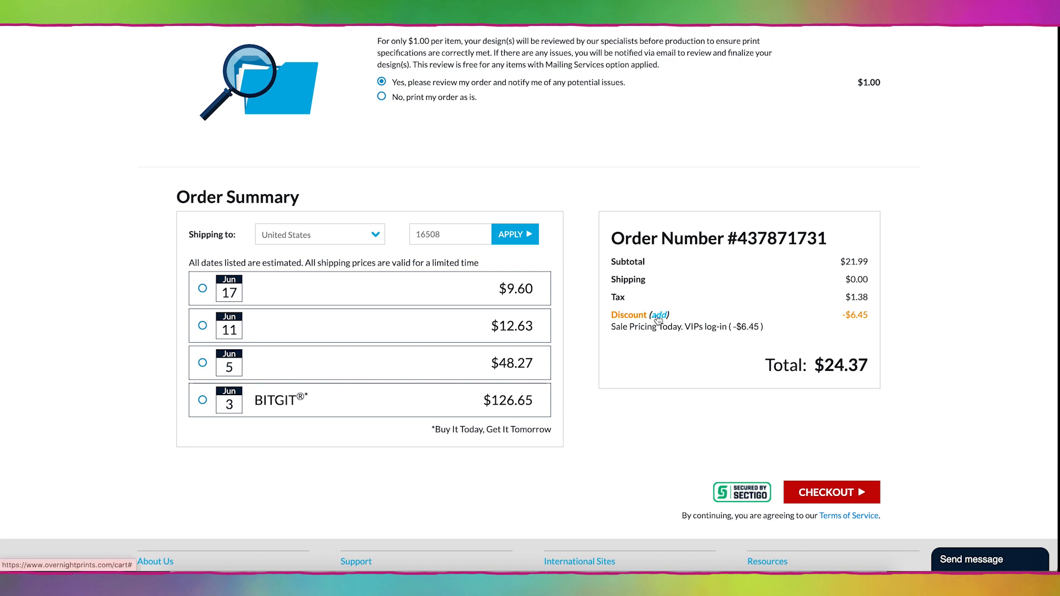
{"action": "left_click", "coordinate": [659, 316]}
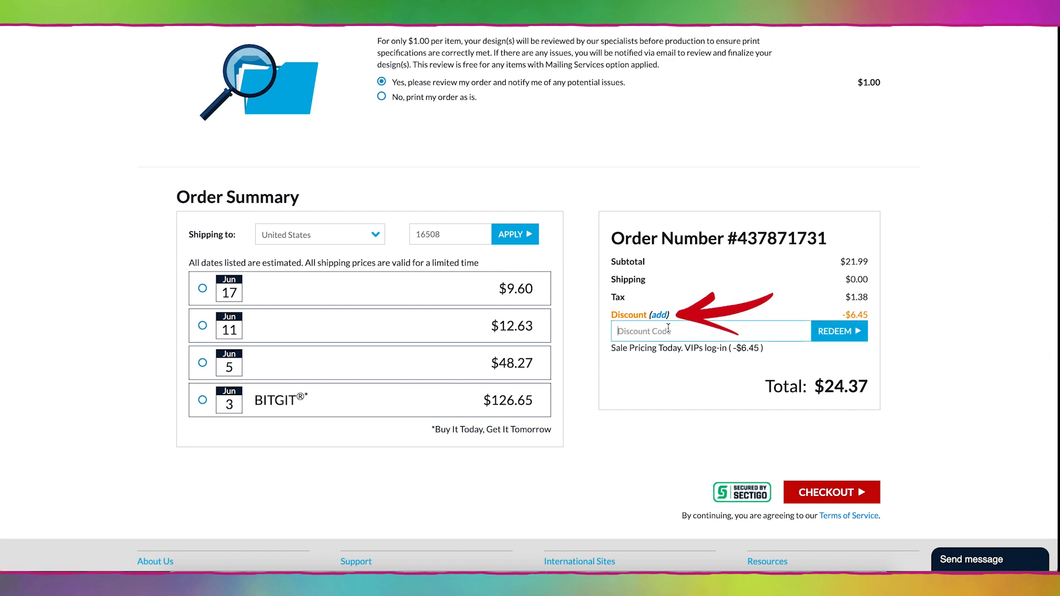
{"action": "key", "text": "ctrl+v"}
{"action": "left_click", "coordinate": [832, 331]}
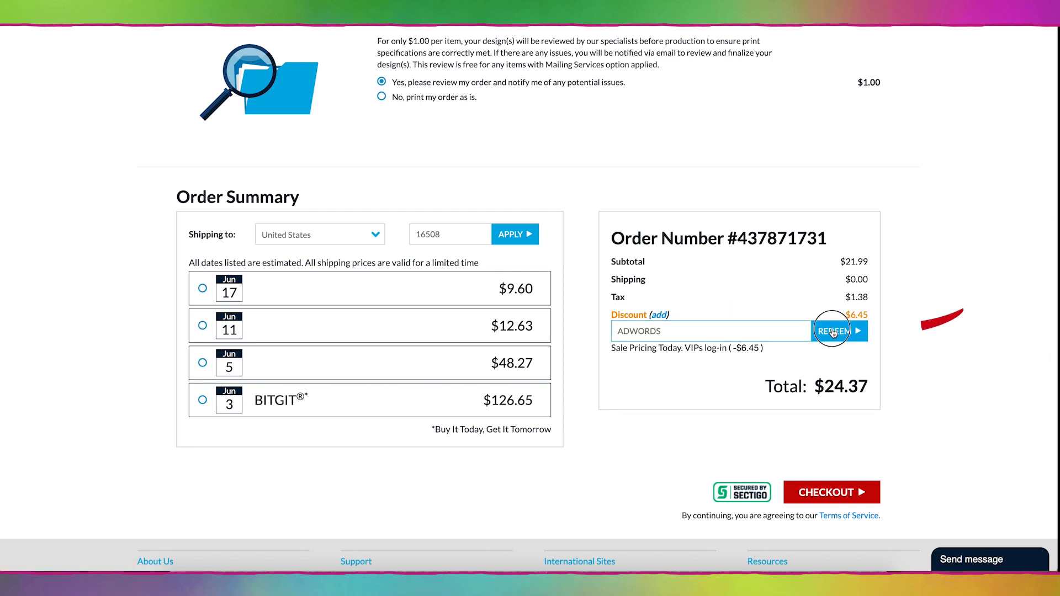